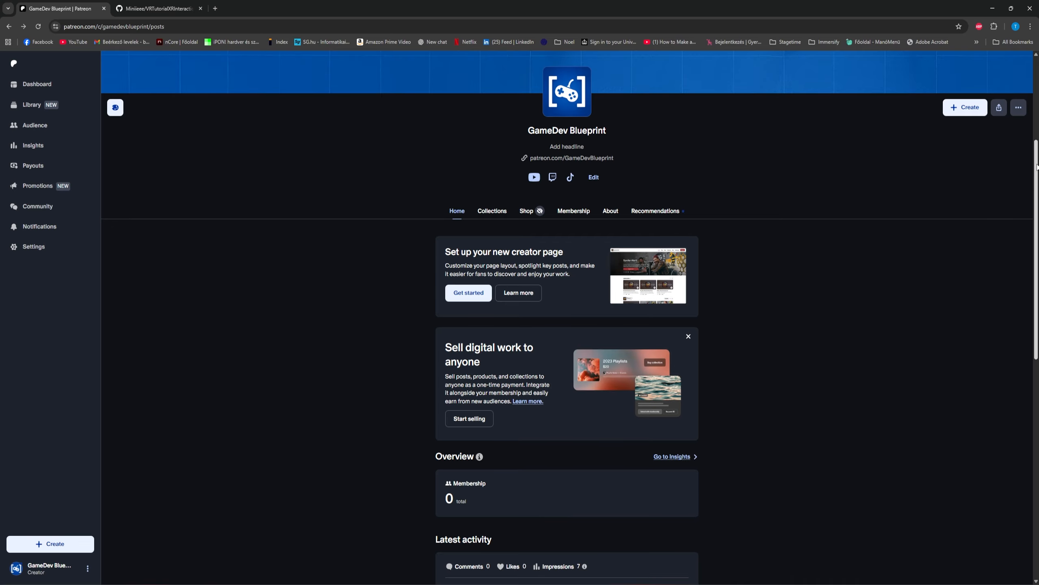
# Open the GitHub repository linked in the XR Interaction Toolkit 3.x post and fork VRTutorialXRInteractionToolkit3x with all its branches.
pyautogui.moveTo(1037, 165); pyautogui.dragTo(1029, 284)
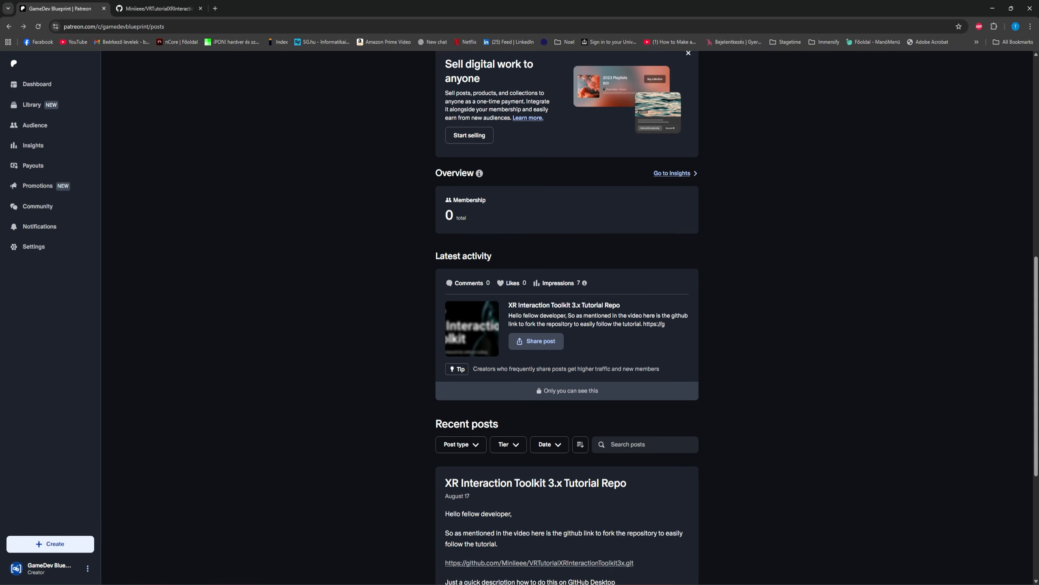
pyautogui.click(513, 565)
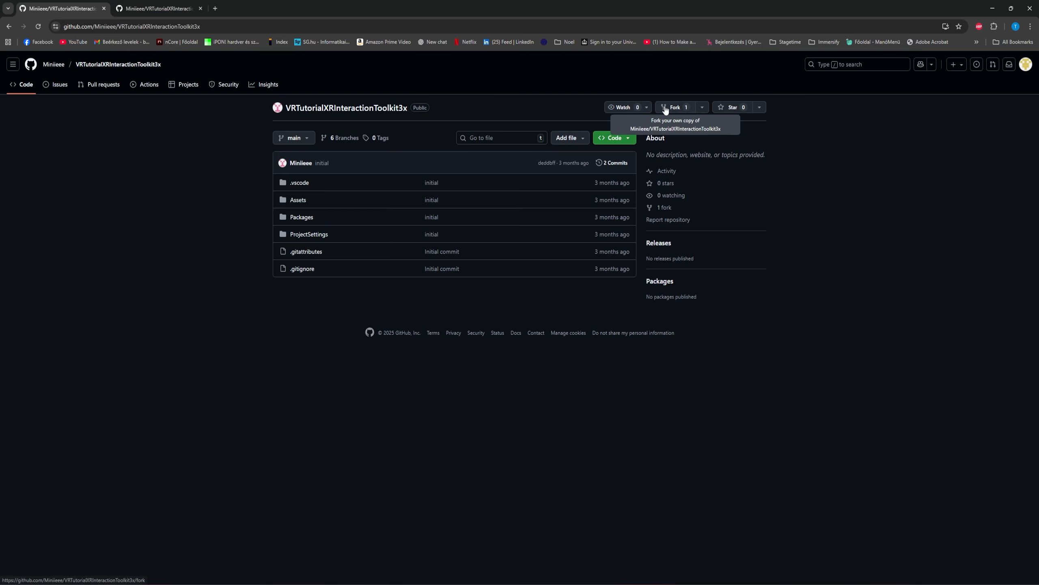
pyautogui.click(666, 109)
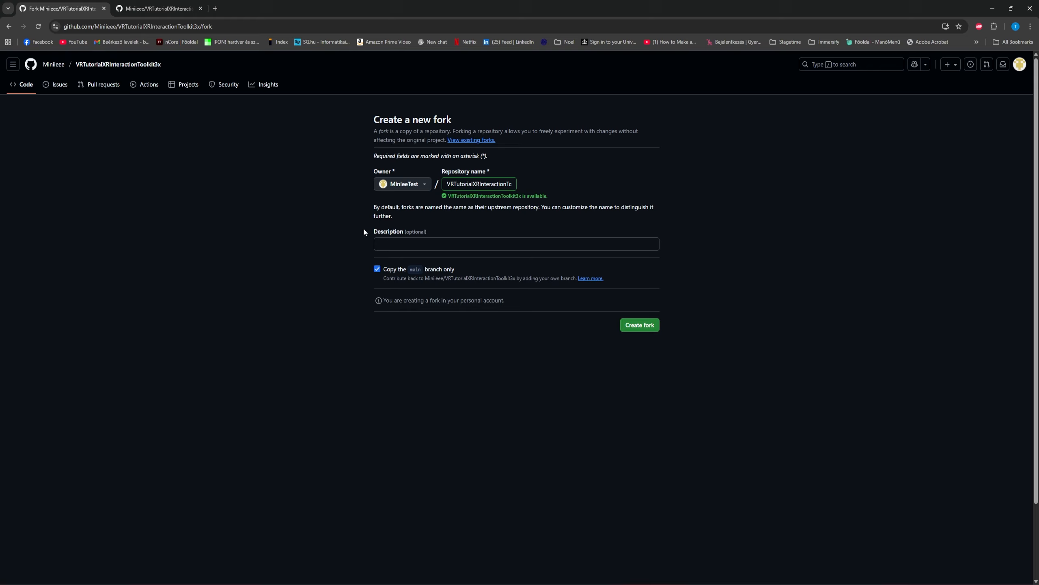
pyautogui.click(377, 270)
pyautogui.click(641, 326)
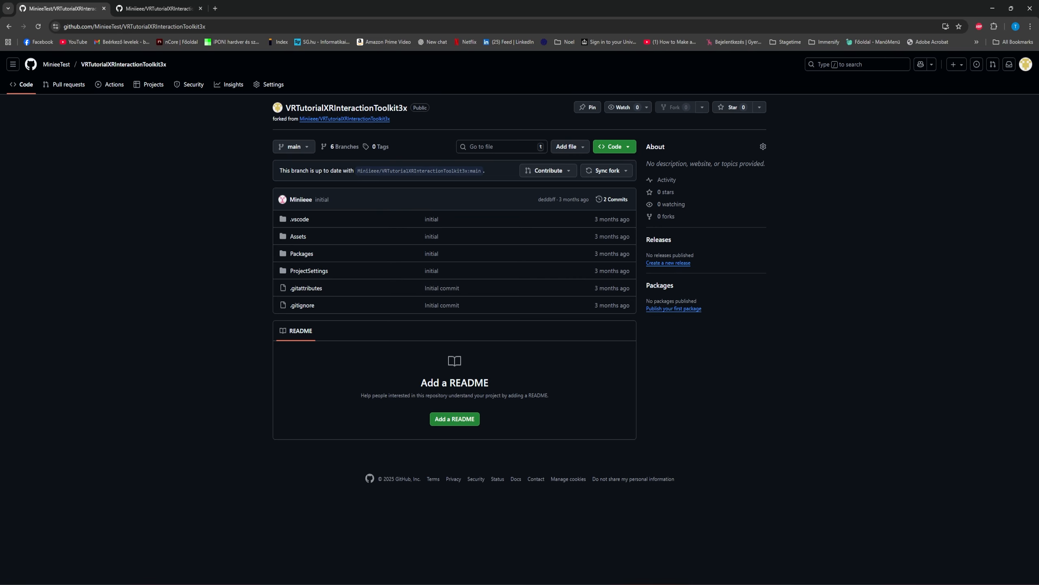
# Switch to GitHub Desktop and clone the forked VRTutorialXRInteractionToolkit3x repository into the D:\Unity path.
pyautogui.click(611, 578)
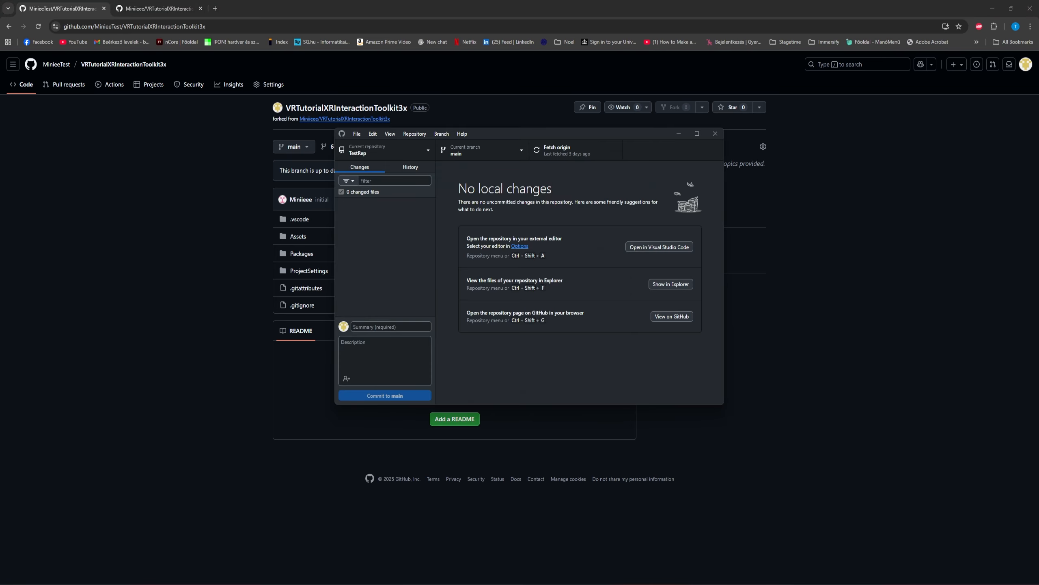
pyautogui.click(357, 134)
pyautogui.click(388, 179)
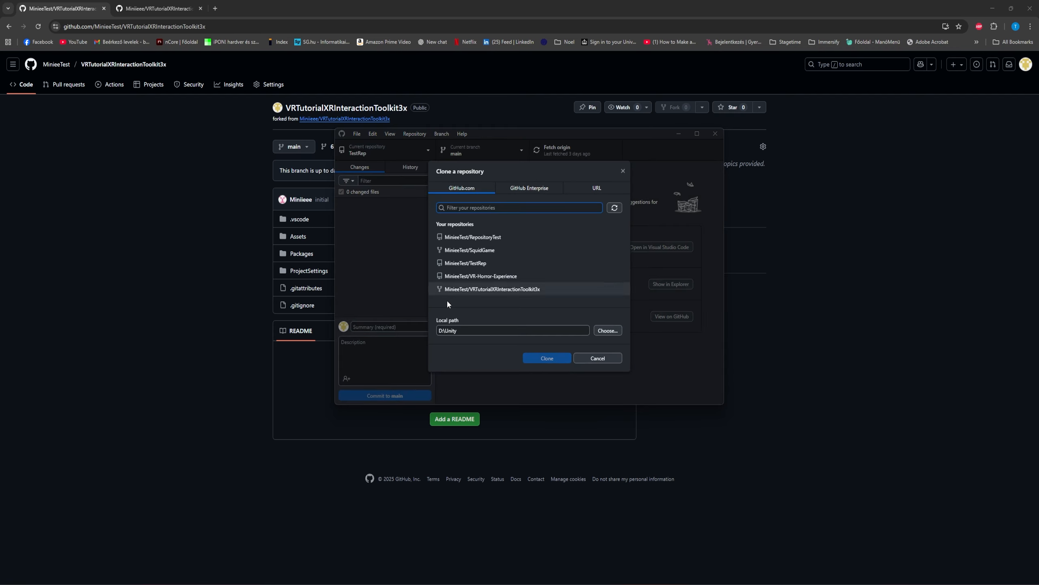
pyautogui.click(487, 292)
pyautogui.click(543, 359)
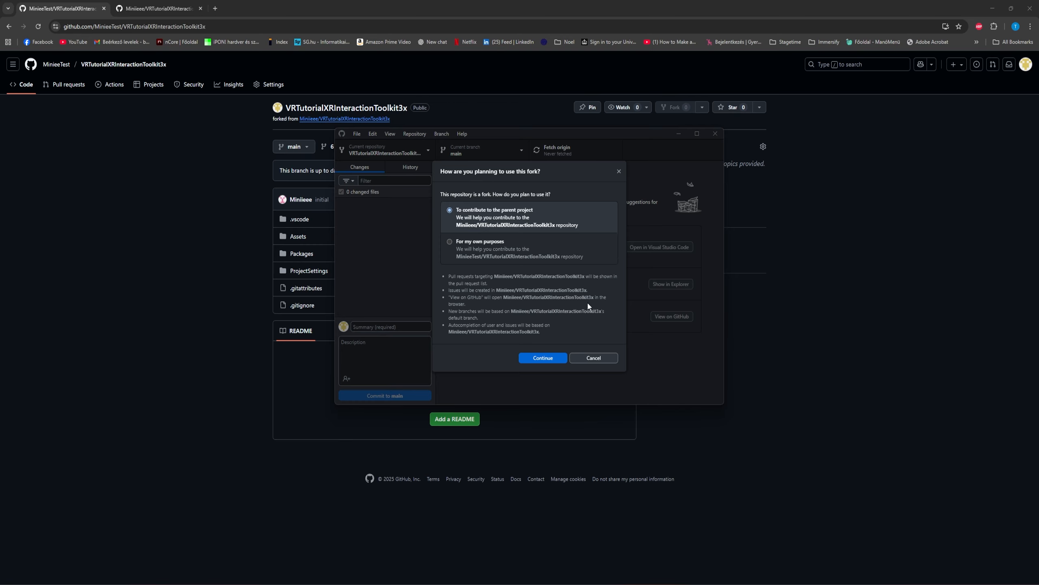
# Set the cloned fork to be used for my own purposes and open the list of its branches.
pyautogui.click(450, 242)
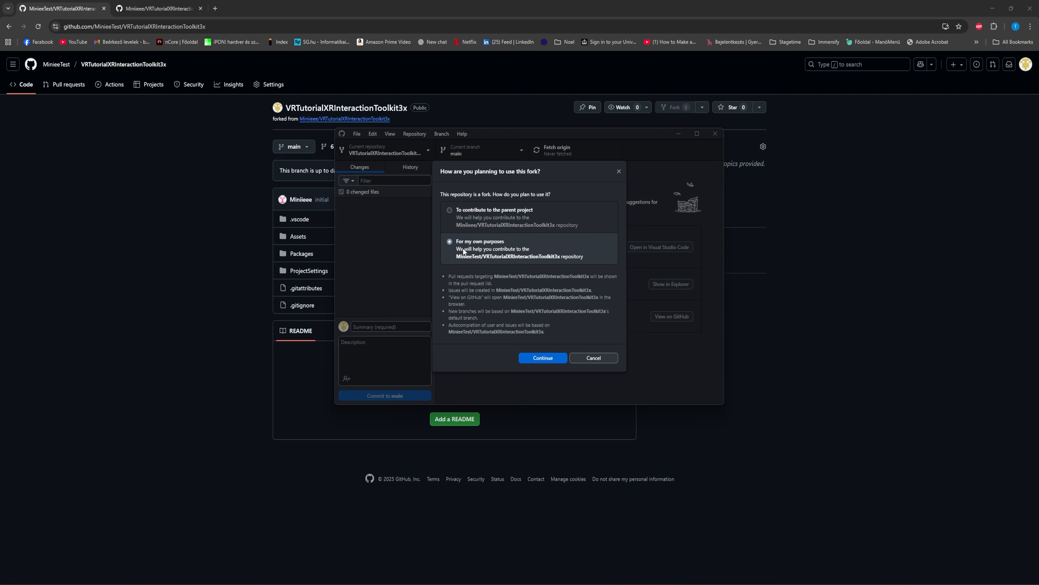
pyautogui.click(548, 358)
pyautogui.click(510, 151)
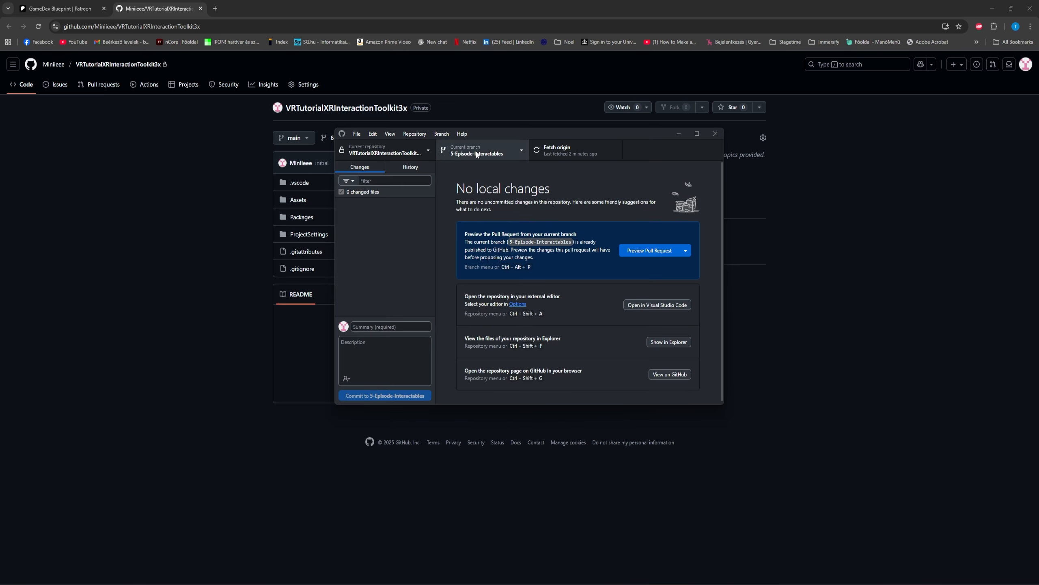
pyautogui.click(477, 154)
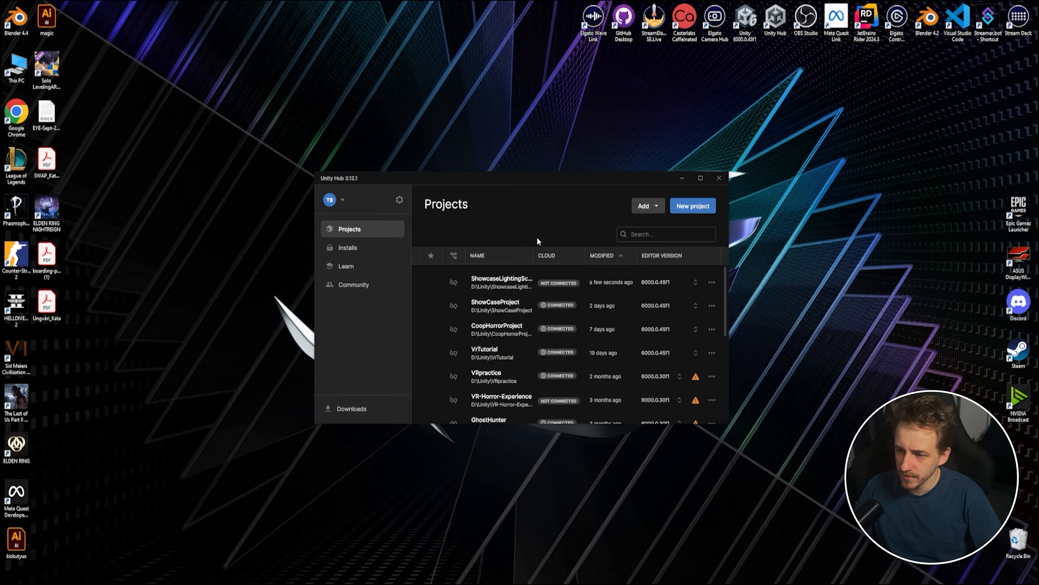
# In Unity Hub, create a Universal 3D project named VRTutorialProject with editor version 6000.0.45f1 and no Unity Cloud connection.
pyautogui.click(693, 205)
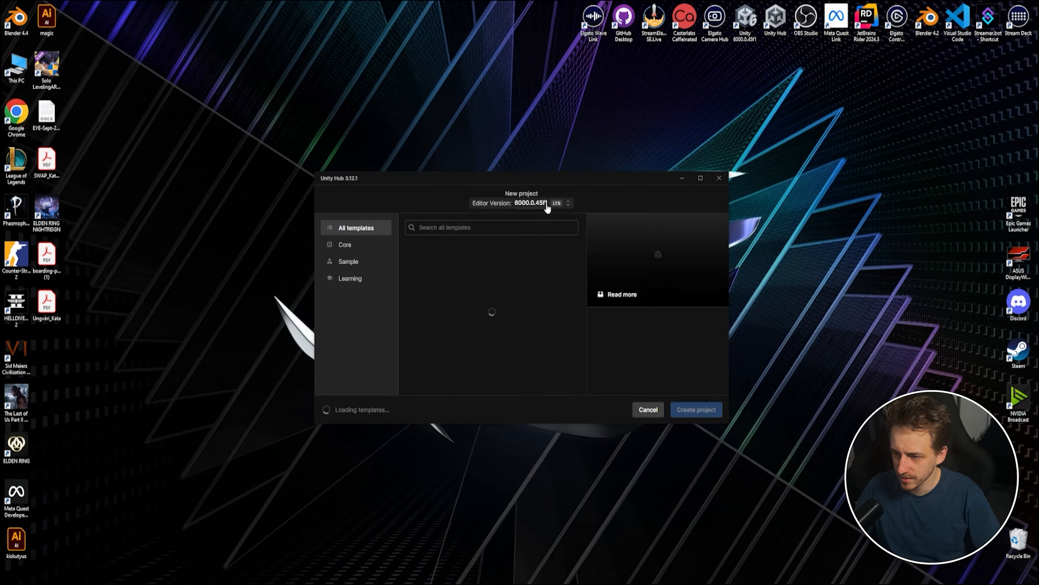
pyautogui.click(549, 204)
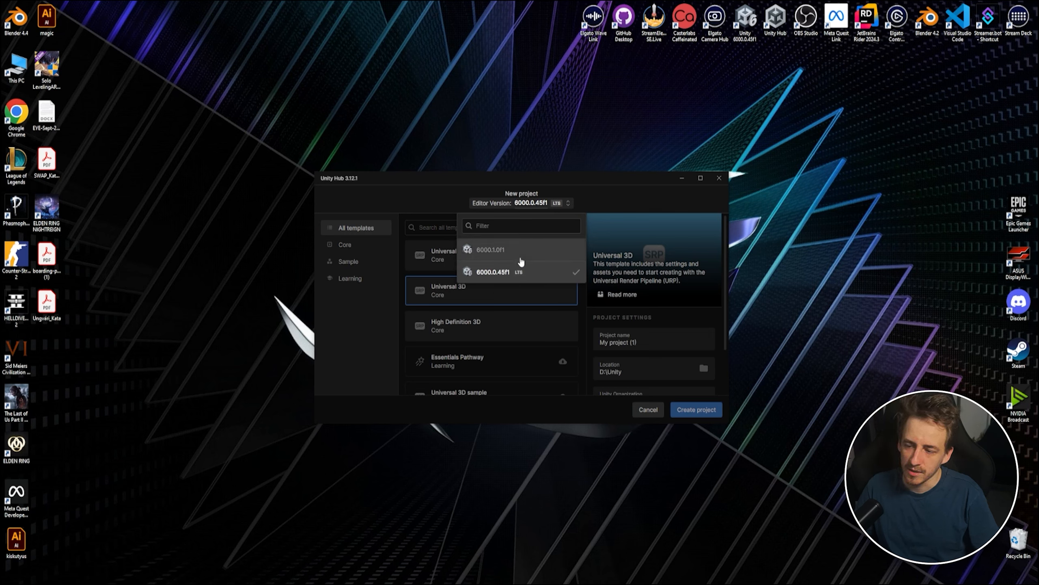
pyautogui.click(542, 272)
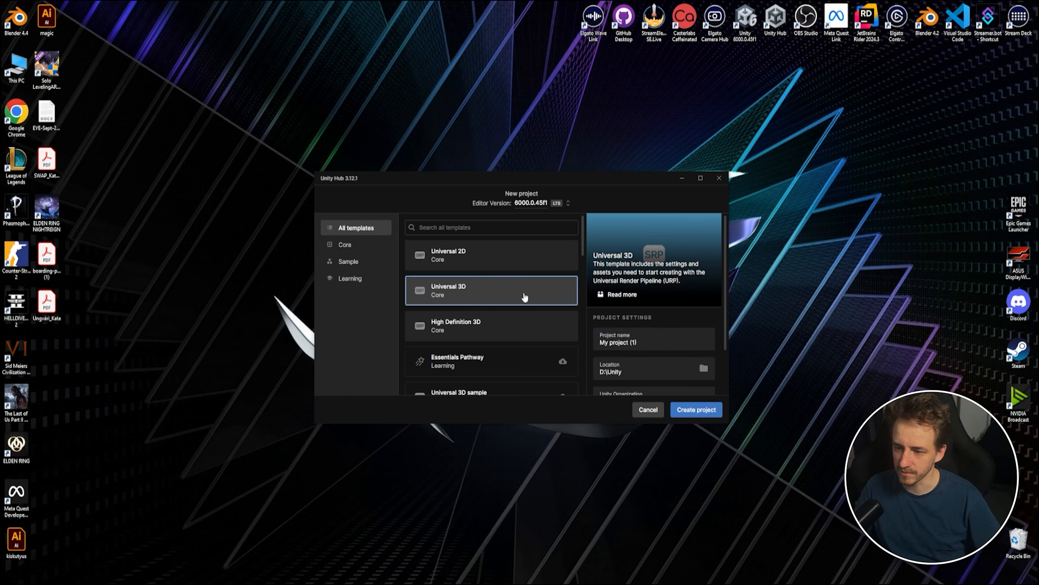
pyautogui.click(666, 334)
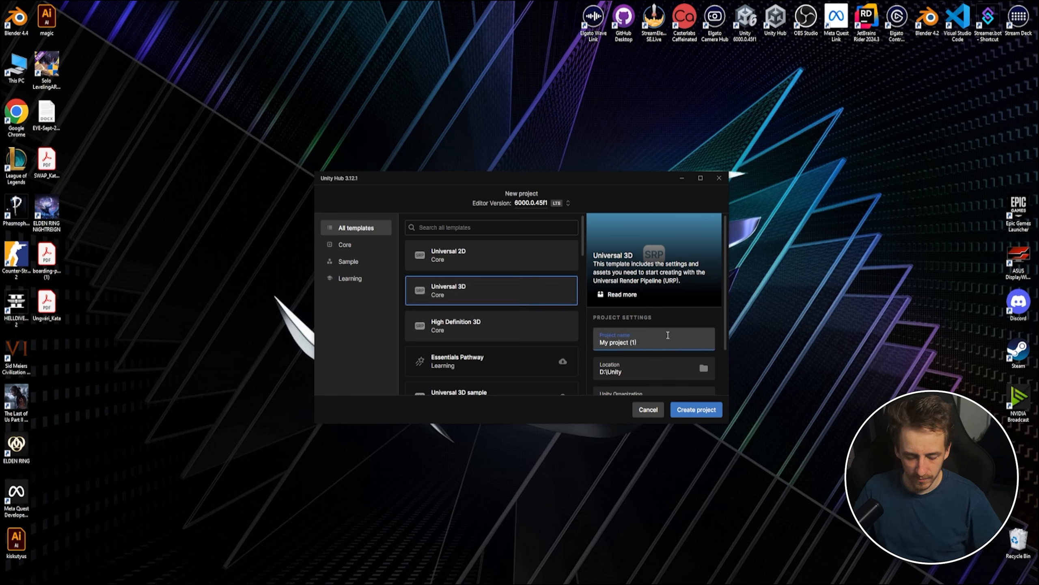
pyautogui.hotkey('ctrl', 'a')
pyautogui.write('VRTutorialProject')
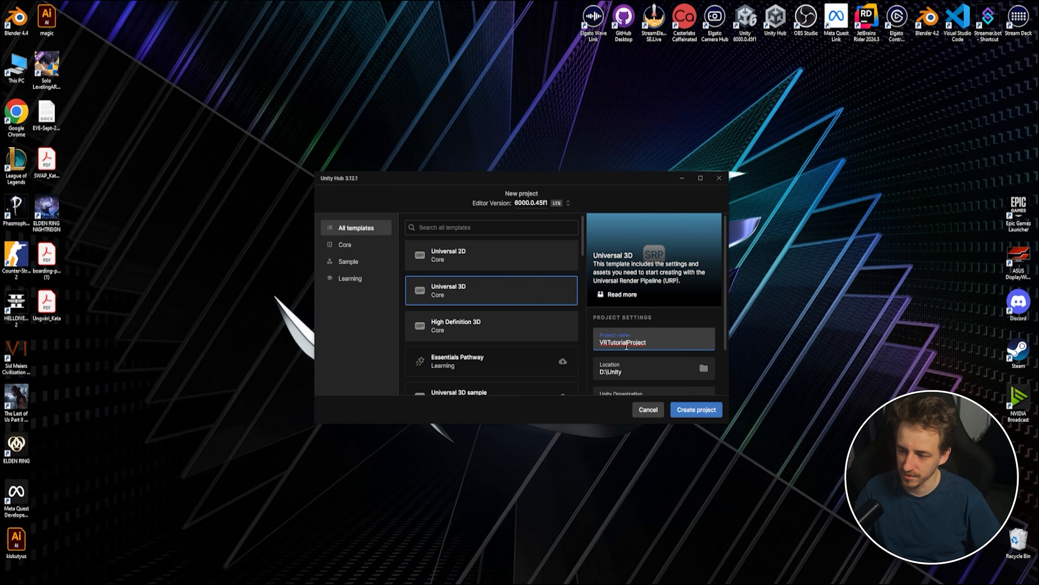
pyautogui.scroll(-2, 639, 346)
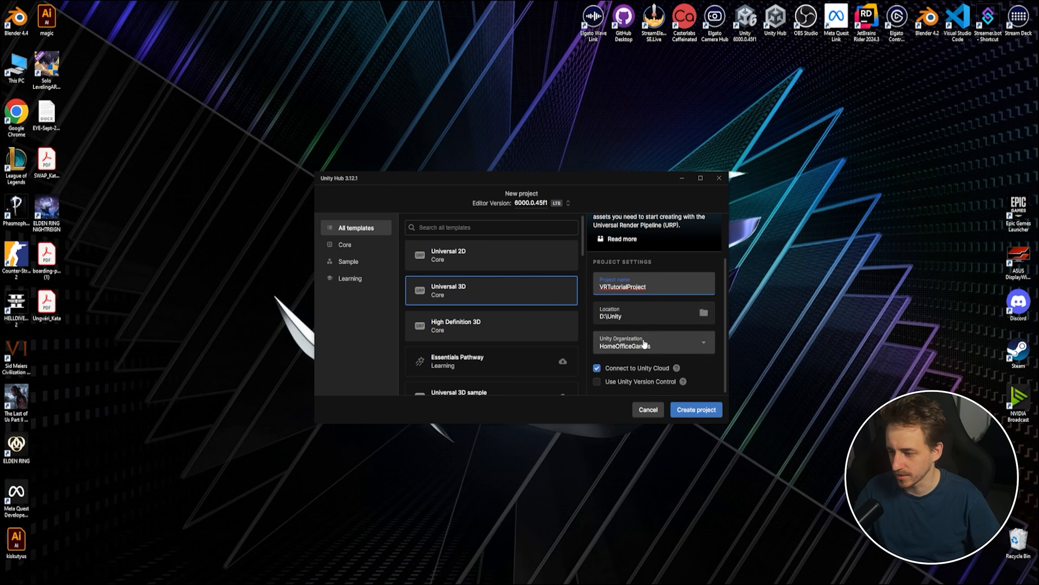
pyautogui.click(597, 368)
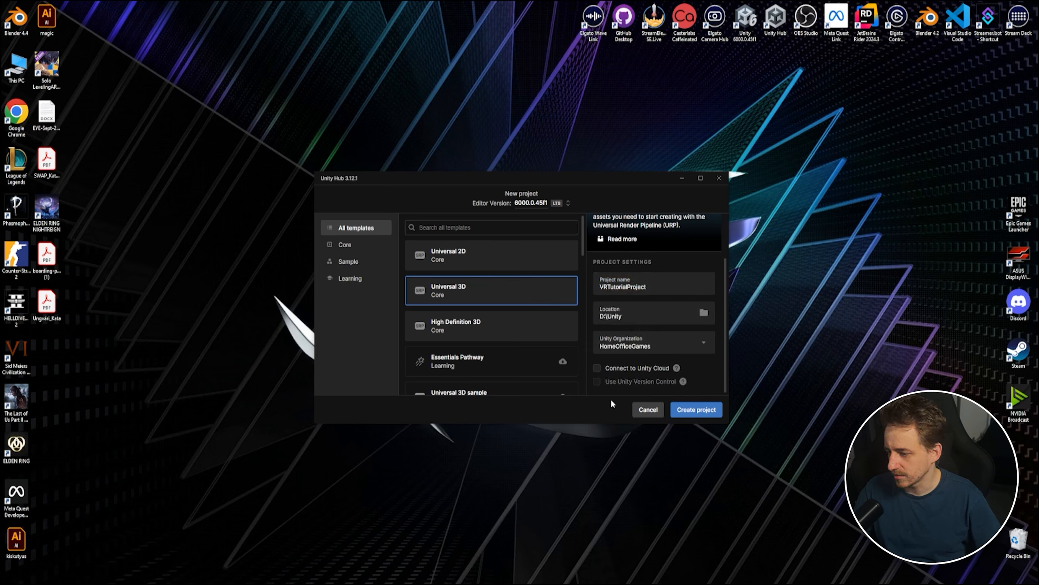
pyautogui.click(696, 409)
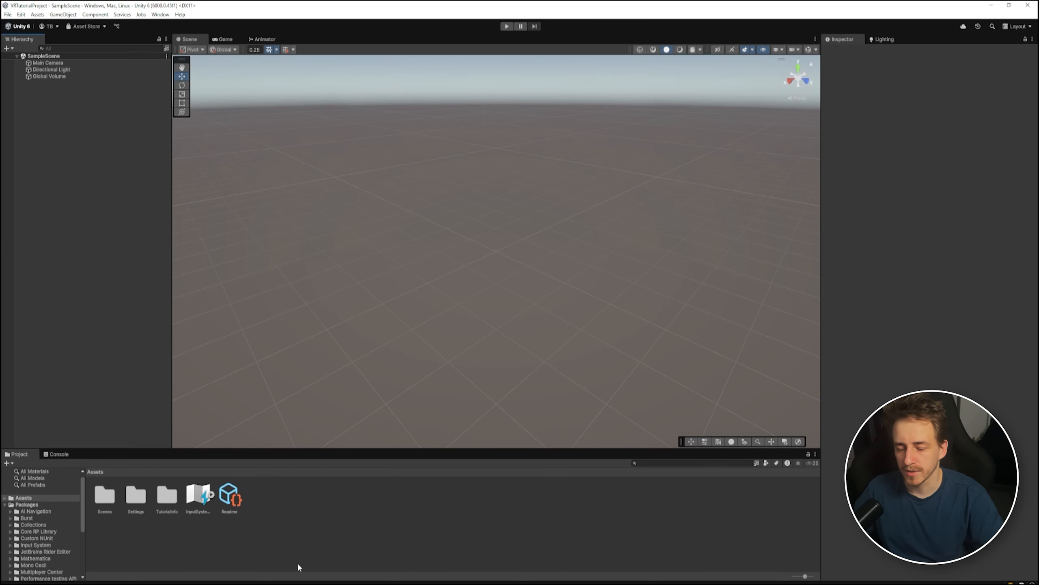
# Remove the template's Readme assets and delete the InputSystem_Actions asset from the project's Assets folder.
pyautogui.click(230, 500)
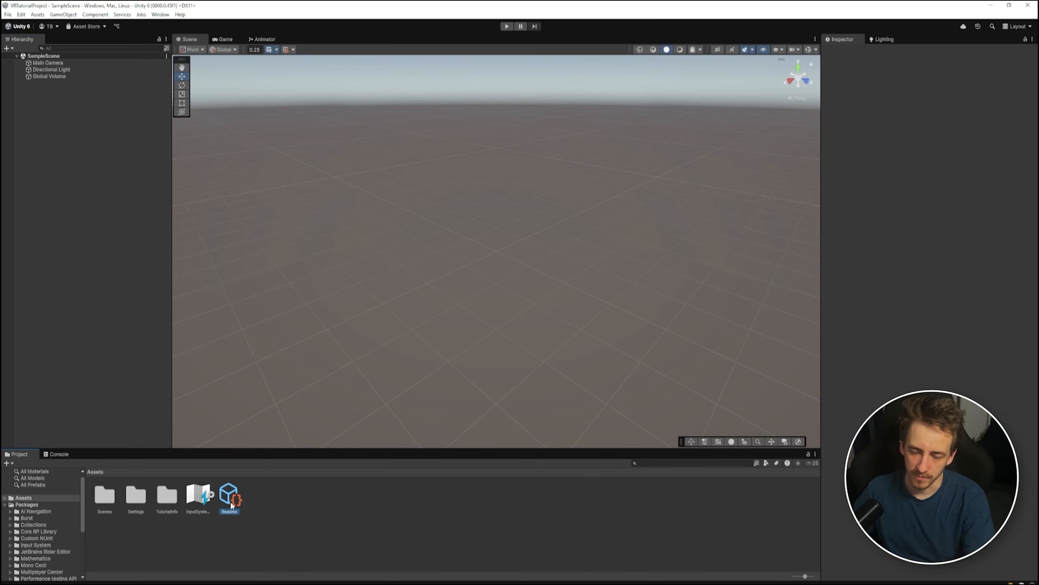
pyautogui.click(923, 216)
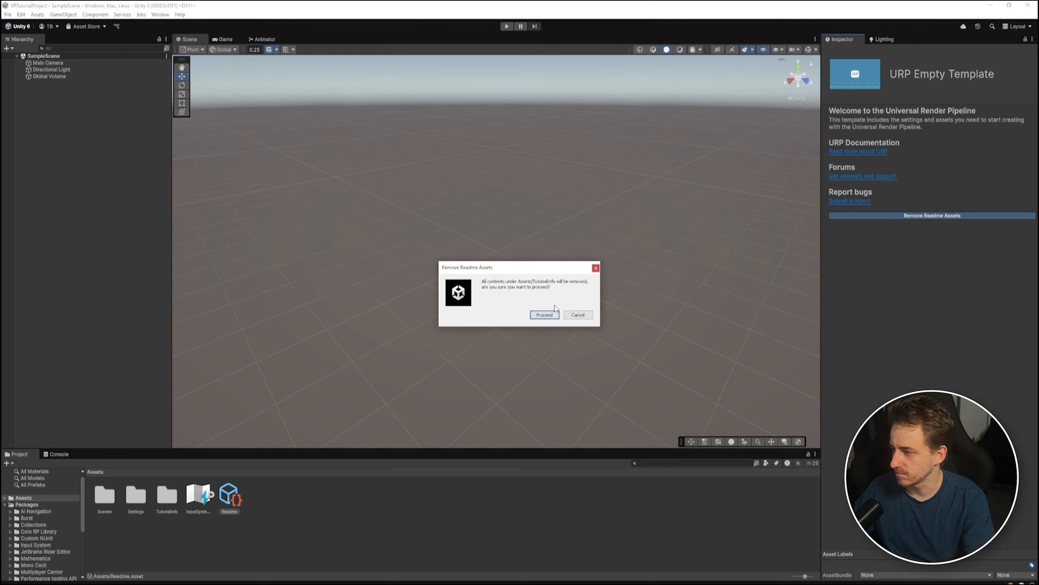
pyautogui.click(536, 314)
pyautogui.click(173, 501)
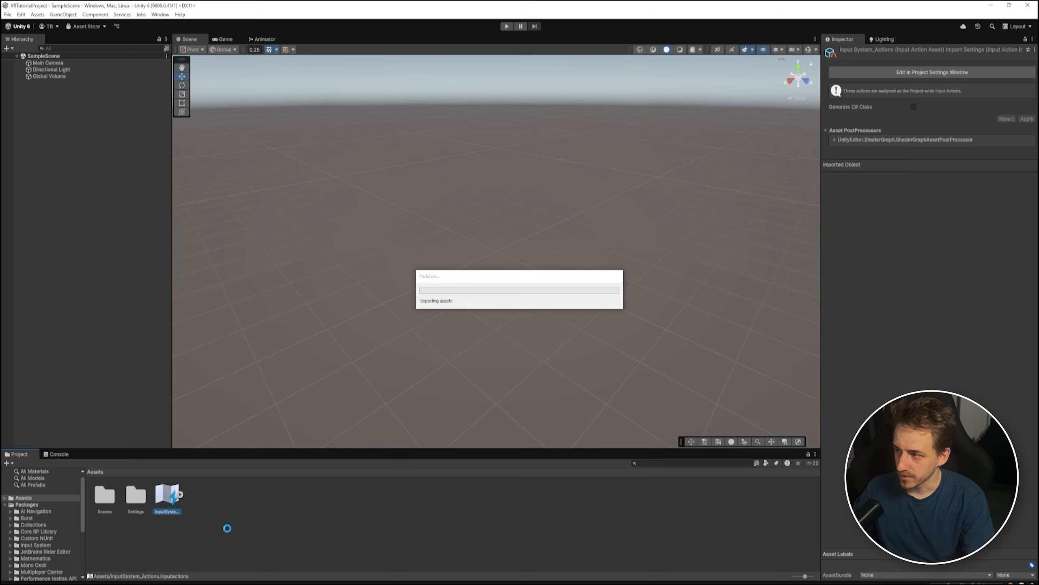
pyautogui.hotkey('shift', 'Delete')
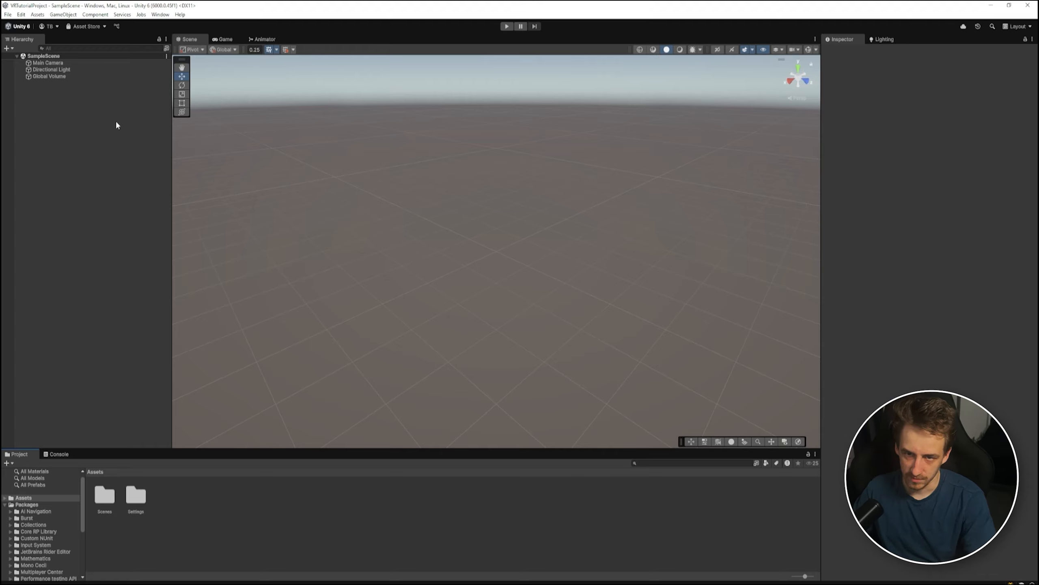
# Install the XR Plugin Management package from the Unity Registry in the Package Manager.
pyautogui.click(160, 14)
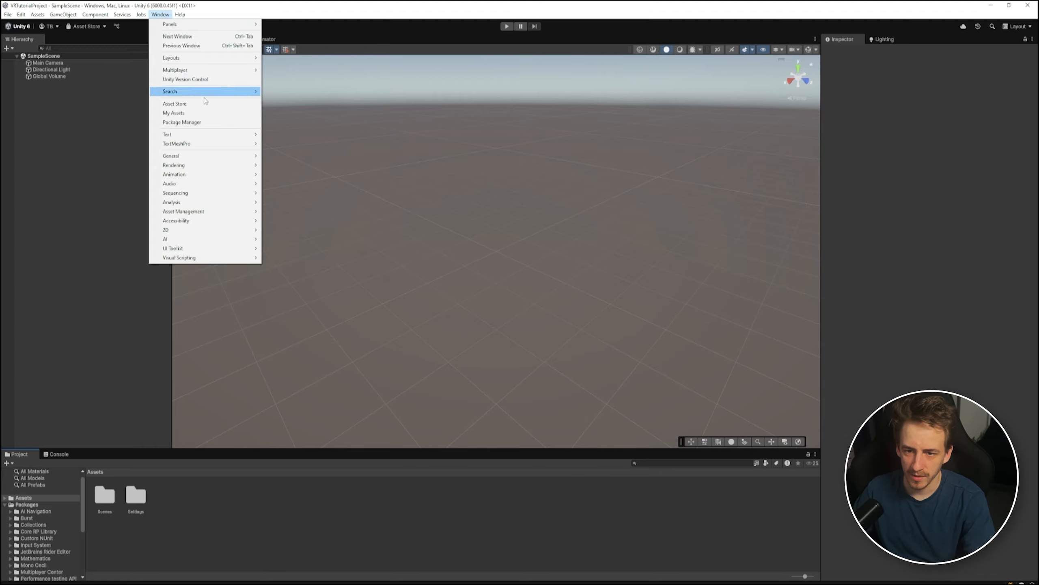
pyautogui.click(208, 122)
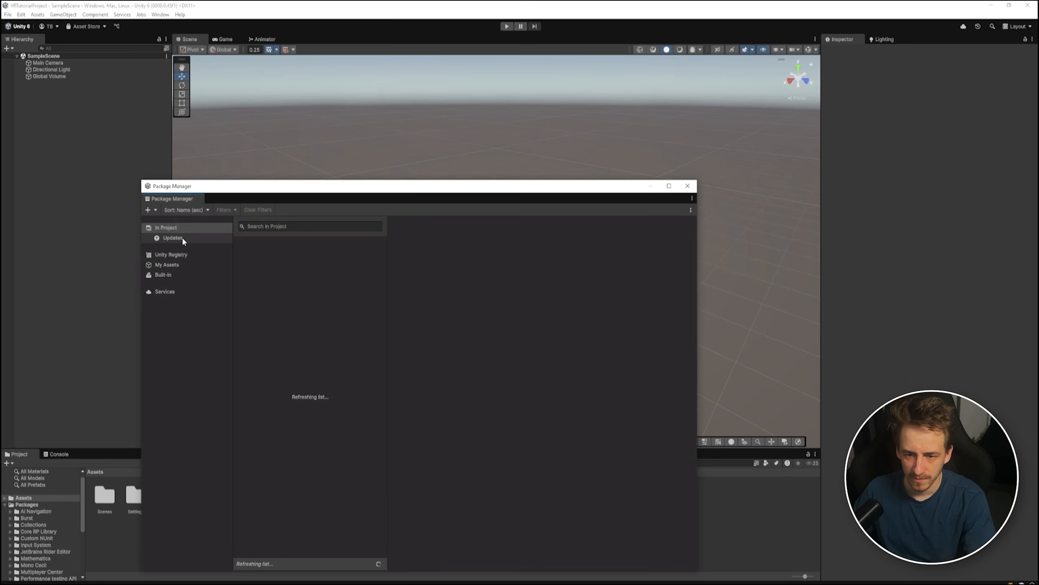
pyautogui.click(189, 254)
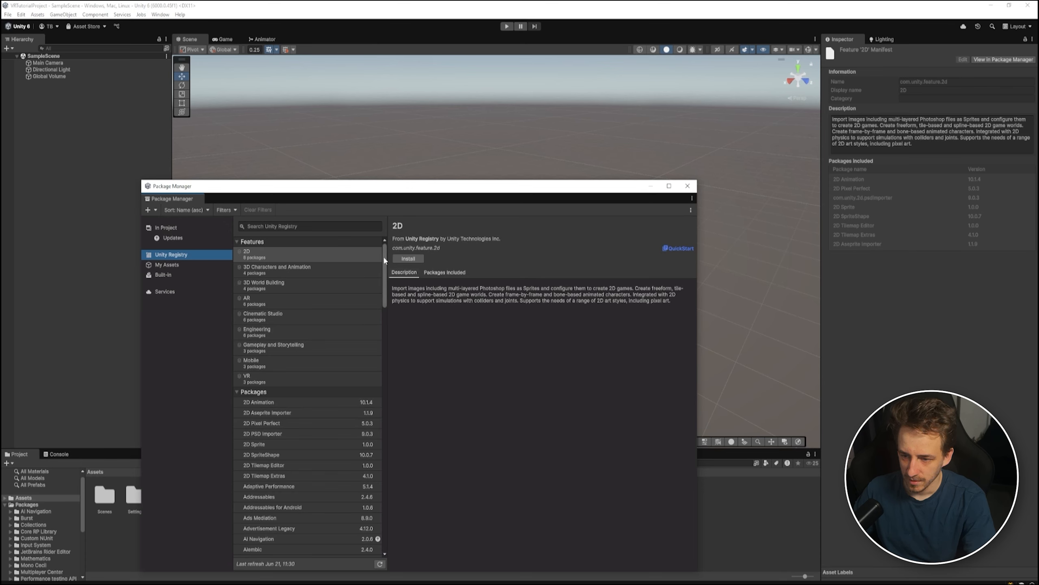
pyautogui.moveTo(384, 260); pyautogui.dragTo(382, 510)
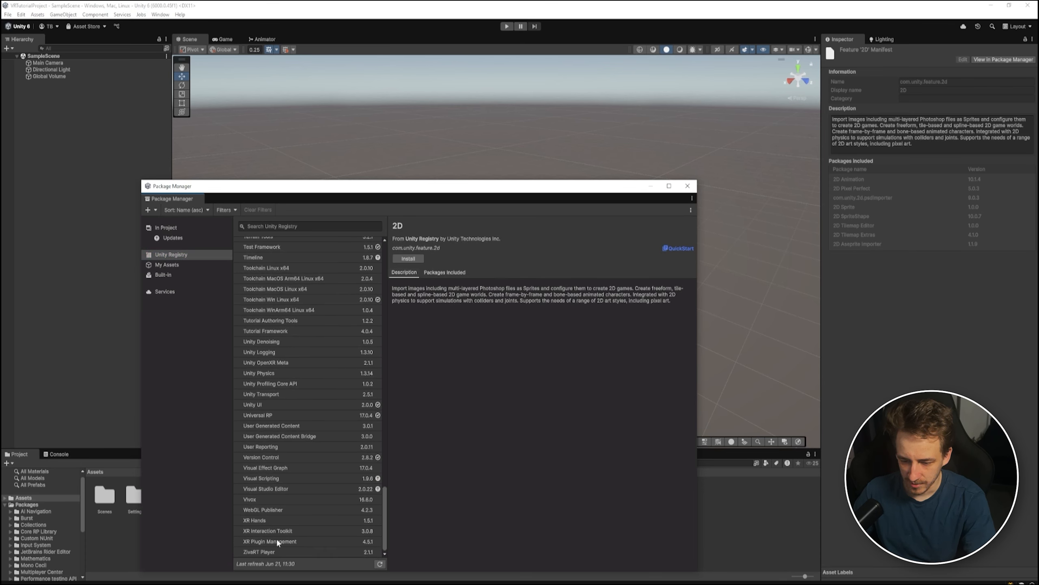
pyautogui.click(261, 541)
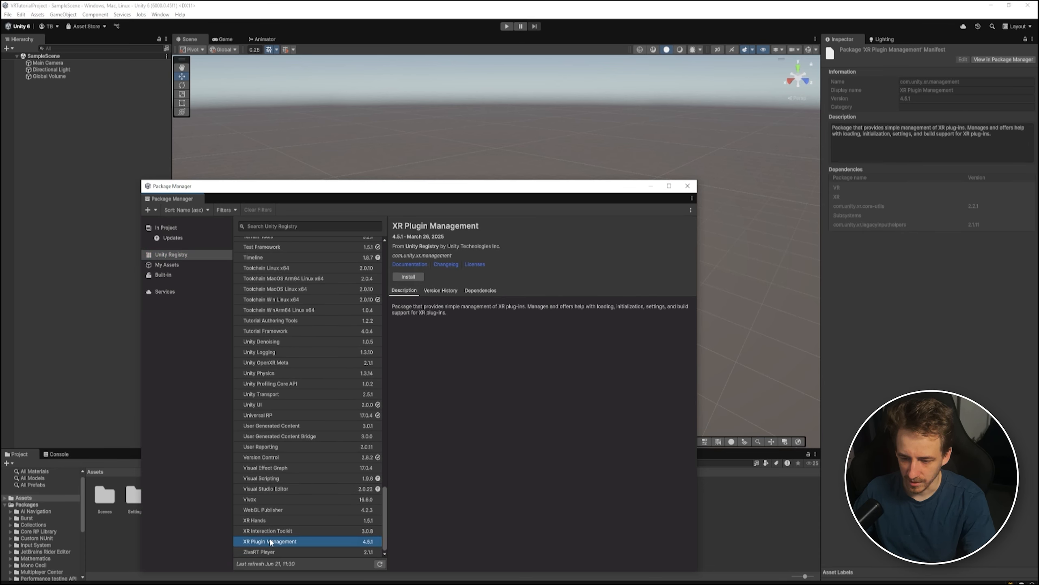
# Install the XR Interaction Toolkit 3.0.8 package and import its Starter Assets sample, closing the package and settings windows.
pyautogui.click(324, 531)
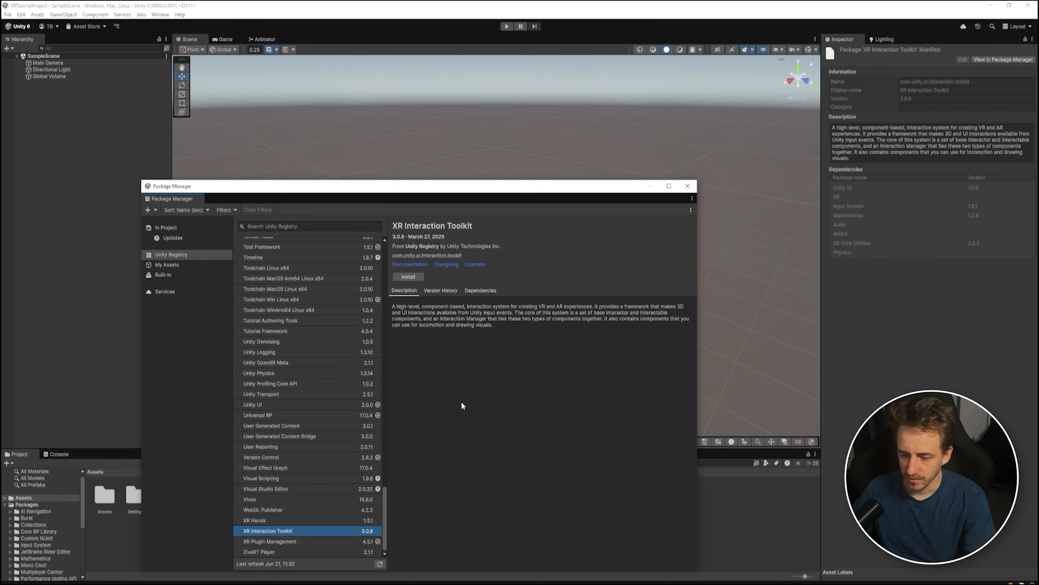
pyautogui.click(414, 278)
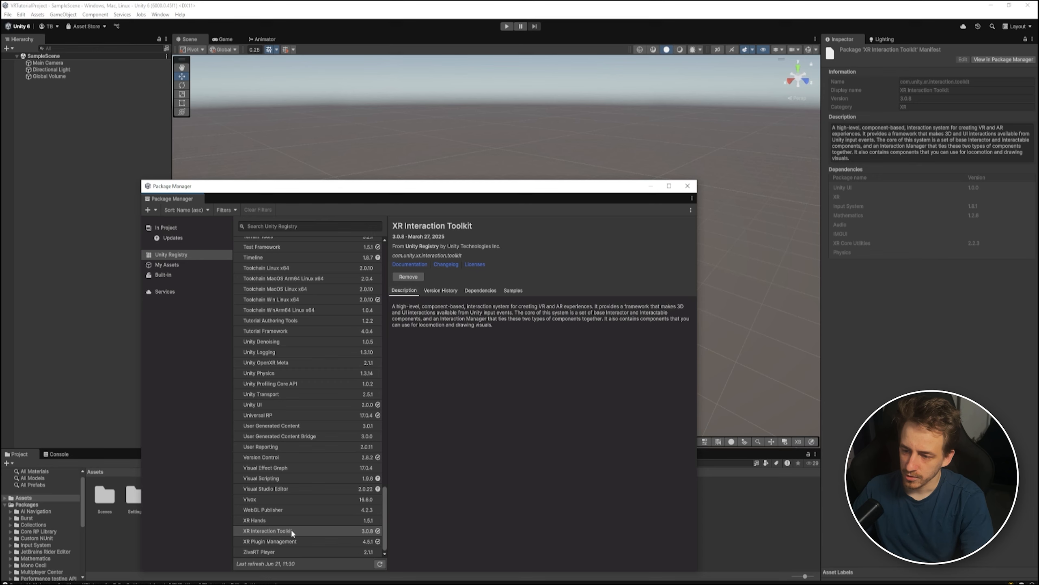
pyautogui.click(508, 293)
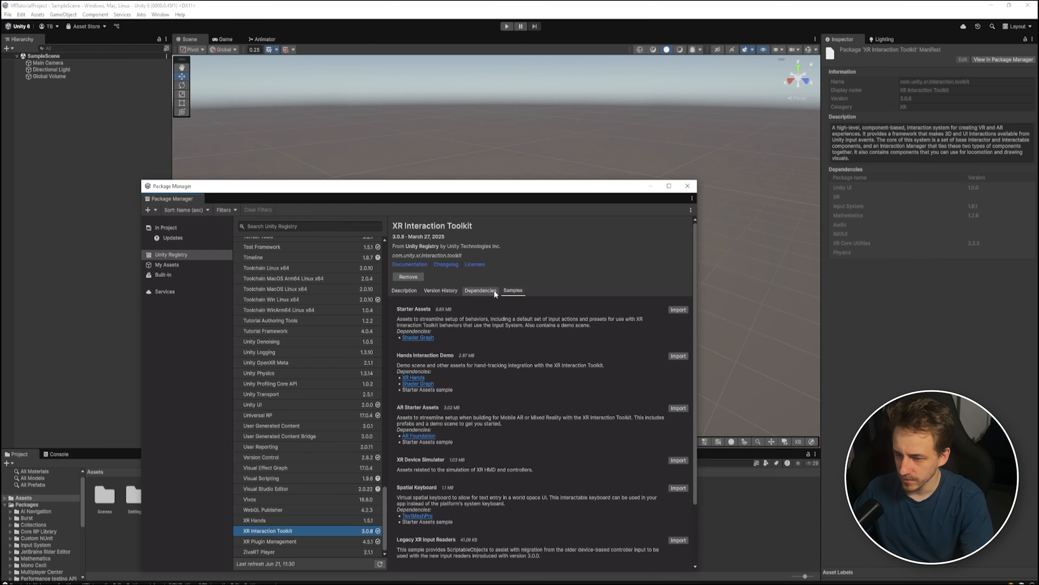
pyautogui.click(678, 309)
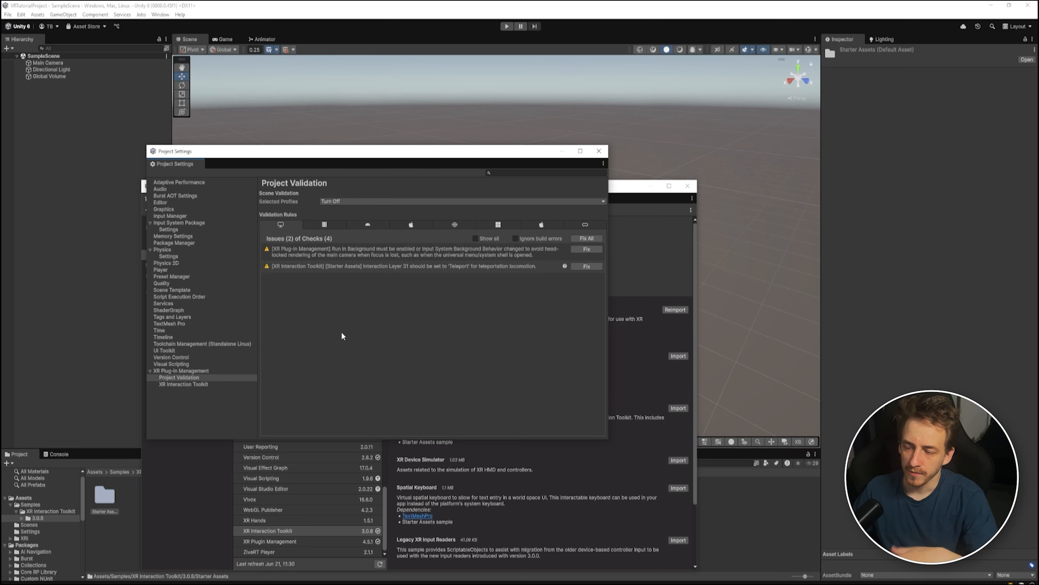
pyautogui.click(599, 151)
pyautogui.click(687, 186)
# Enable the OpenXR plug-in provider for both desktop and Android in the project's XR Plug-in Management settings.
pyautogui.click(38, 14)
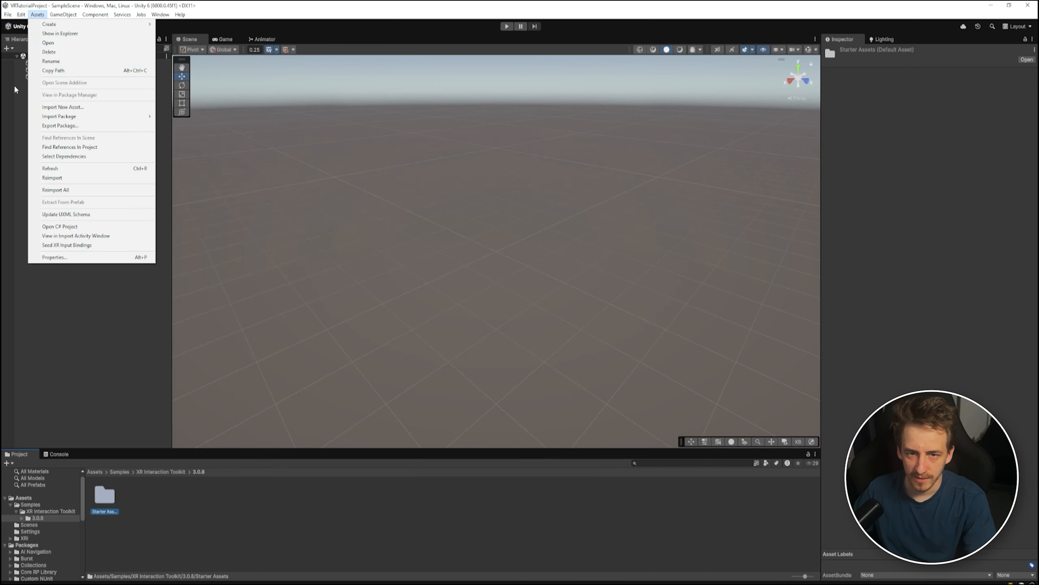
pyautogui.moveTo(21, 15)
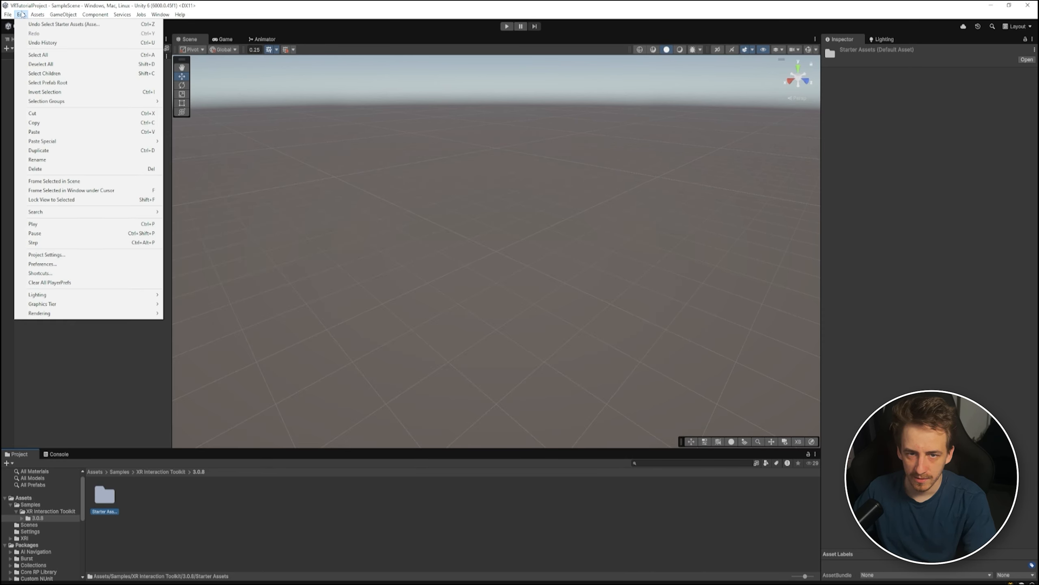
pyautogui.click(90, 255)
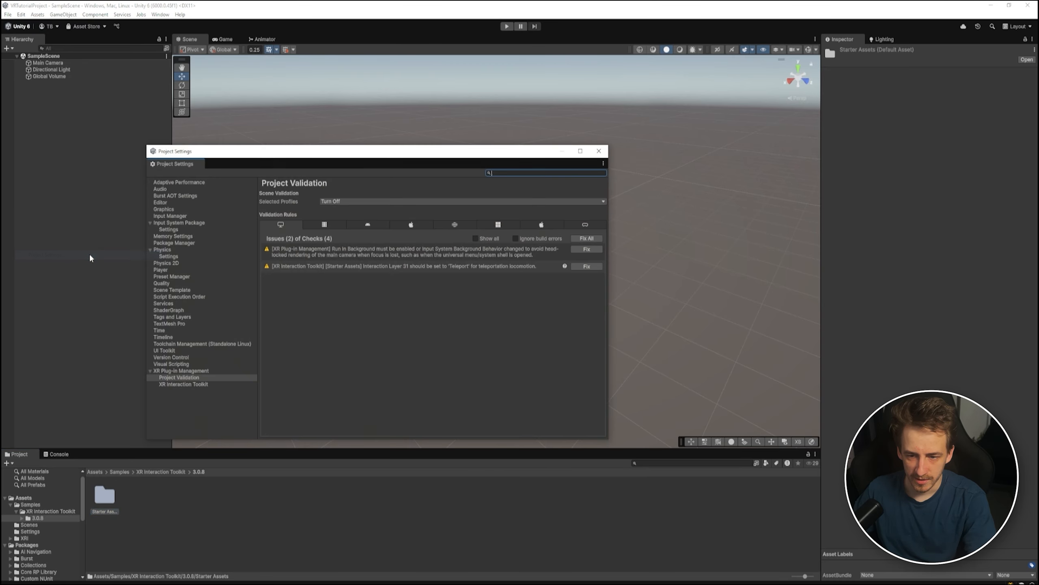
pyautogui.click(174, 371)
pyautogui.click(182, 379)
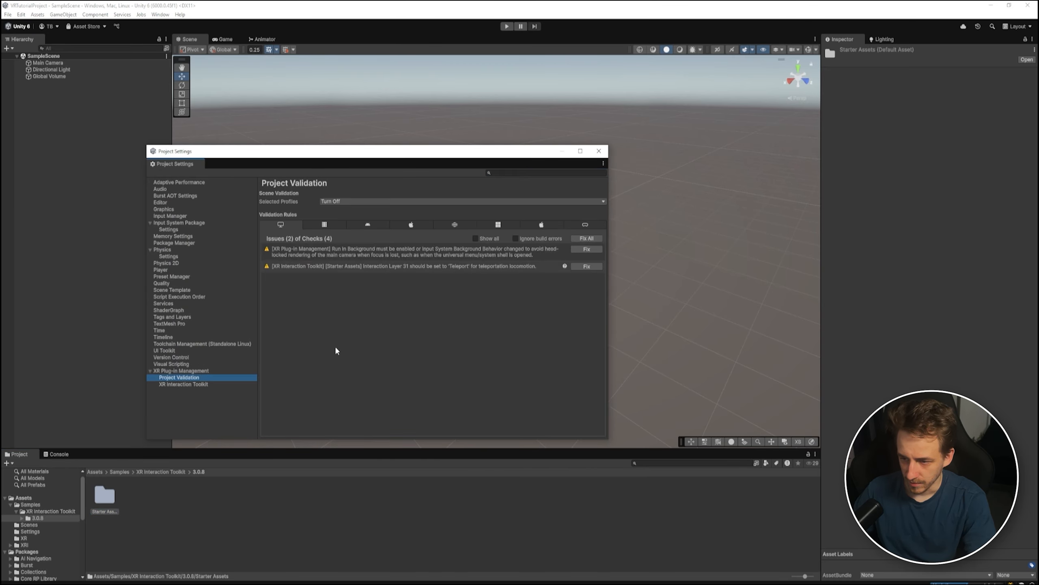
pyautogui.click(194, 371)
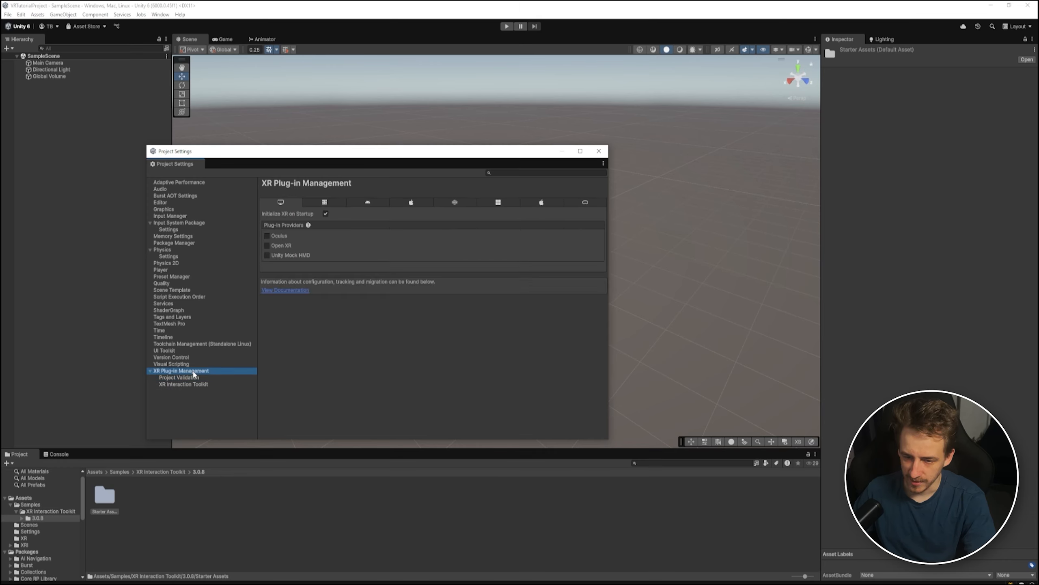
pyautogui.click(267, 245)
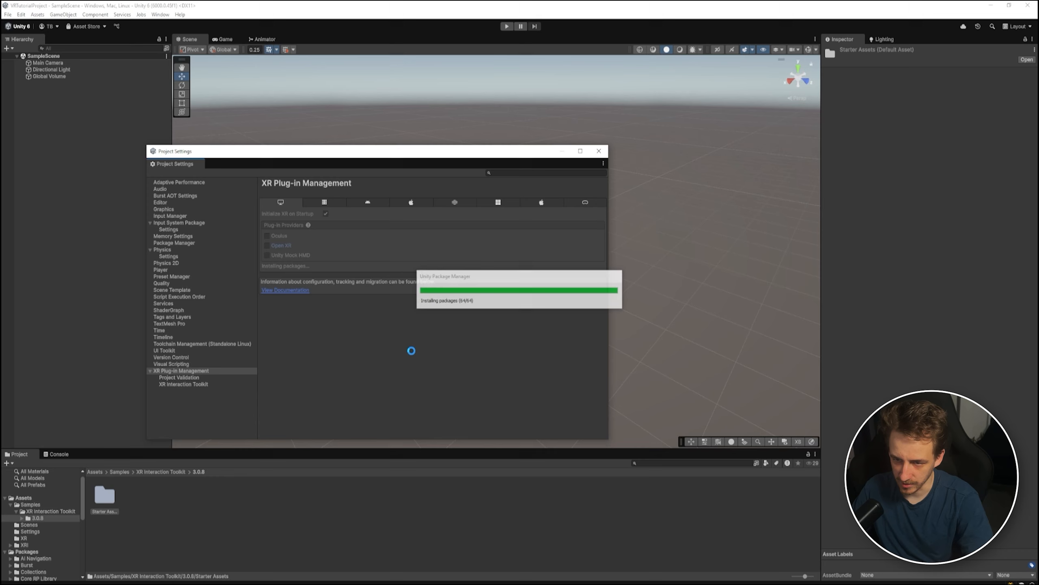
pyautogui.click(369, 201)
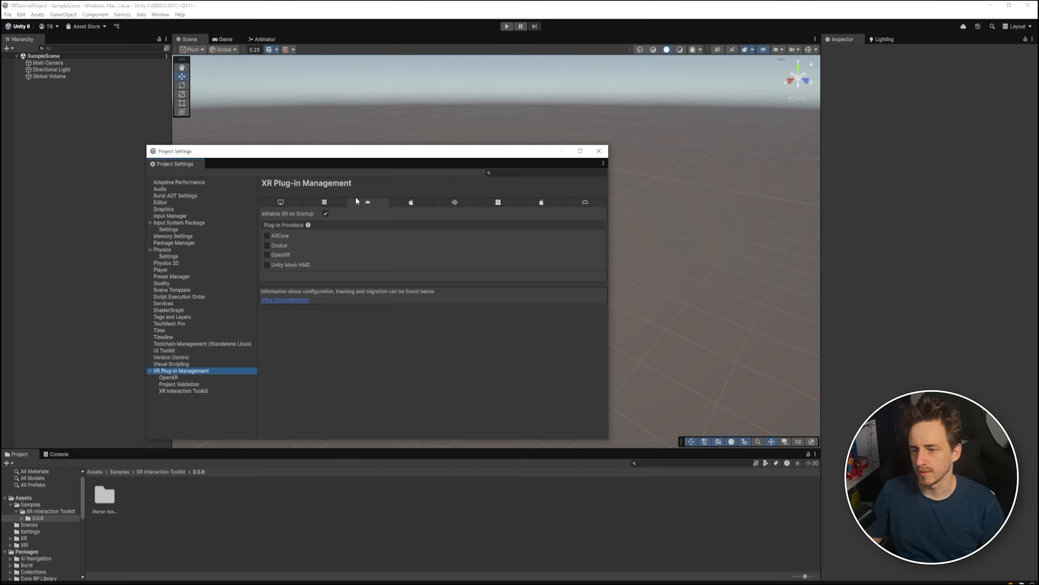
pyautogui.click(267, 254)
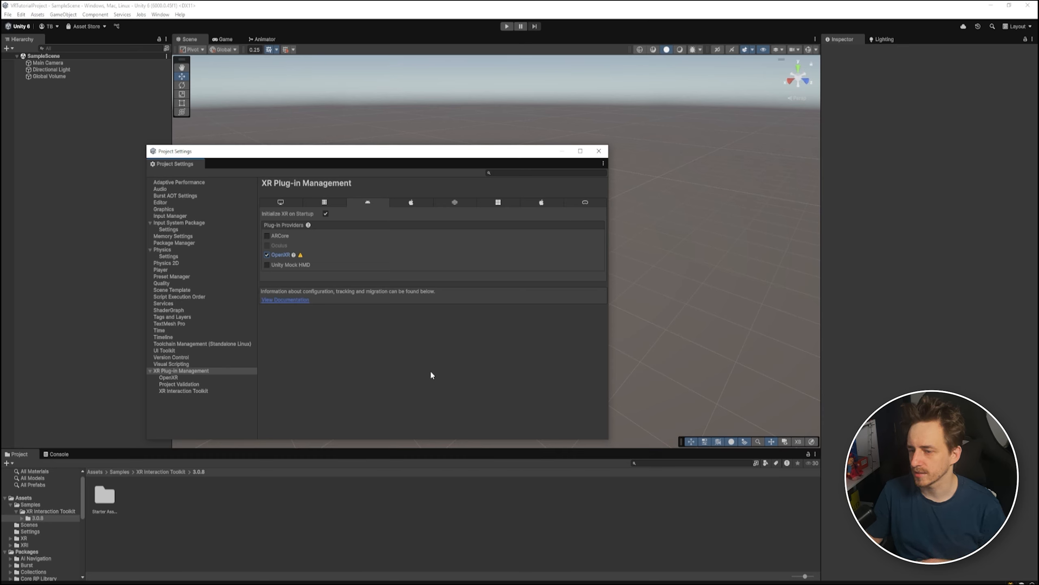
# Apply all available Project Validation fixes for both the desktop and Android platforms.
pyautogui.click(190, 385)
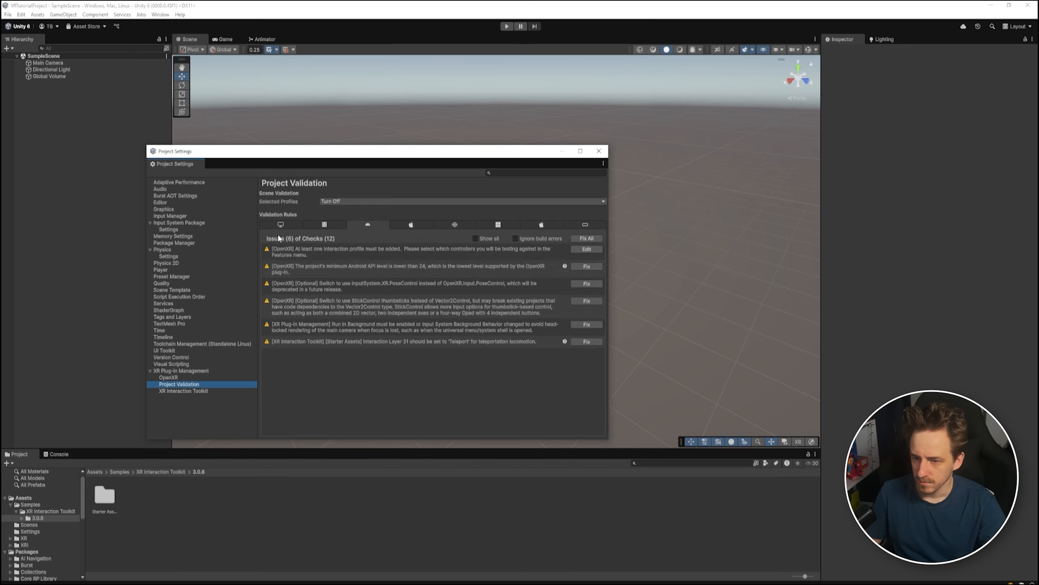
pyautogui.click(587, 238)
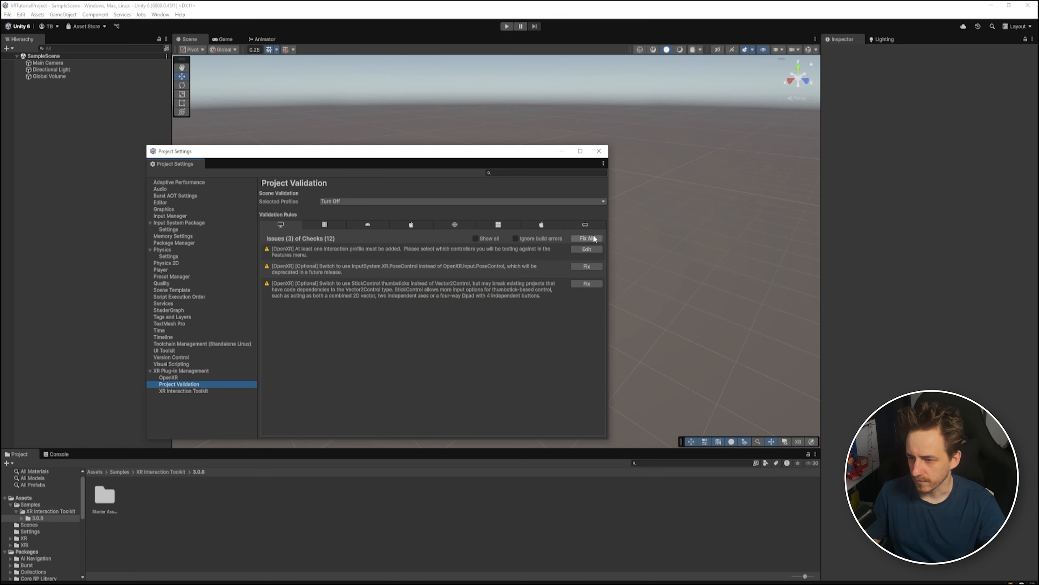
pyautogui.click(369, 225)
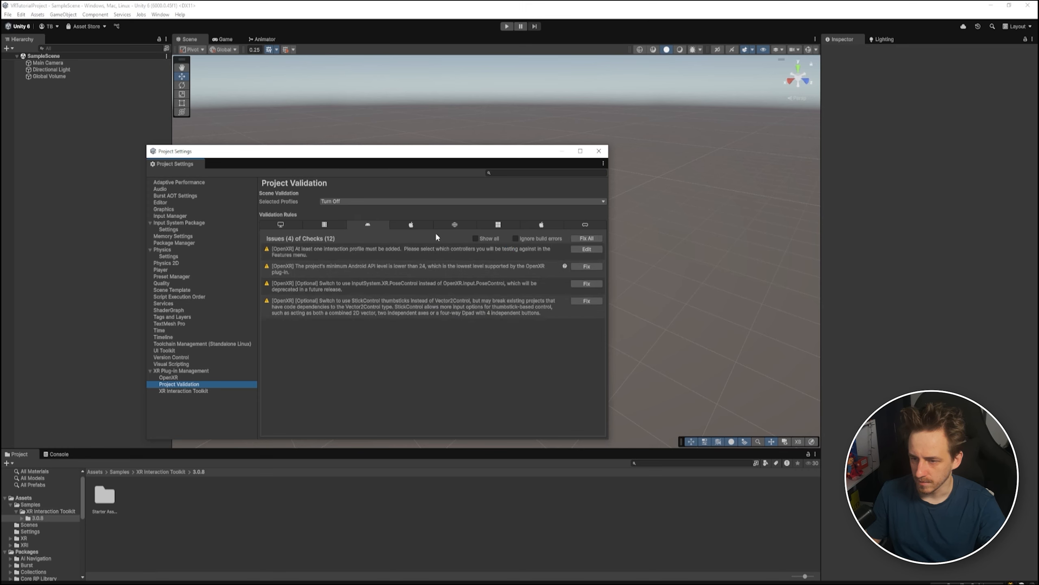
pyautogui.click(588, 239)
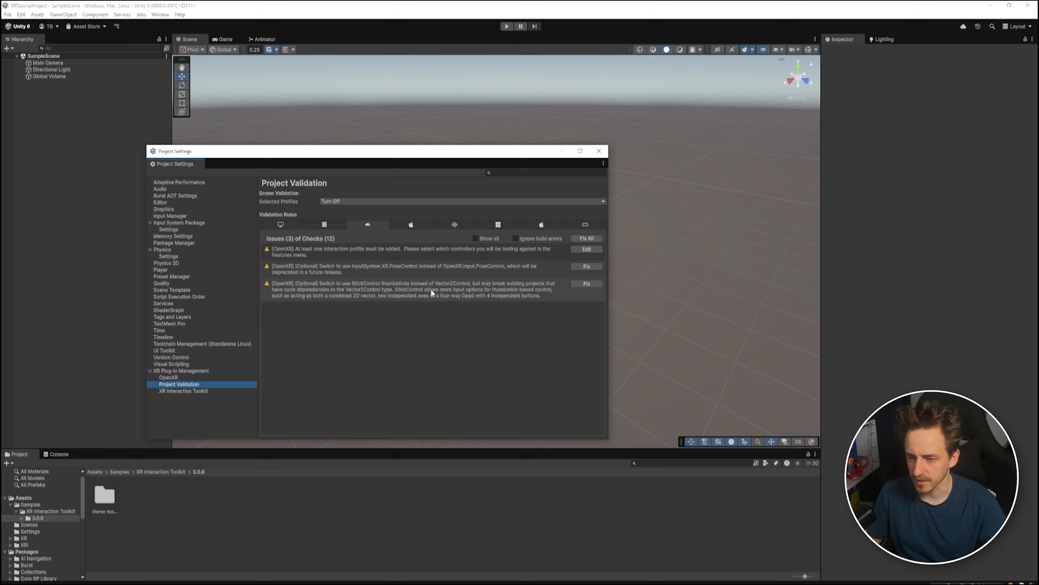
# Add the Oculus Touch, Meta Quest Touch Pro, Meta Quest Touch Plus, Valve Index and HTC Vive controller profiles to the desktop OpenXR interaction profiles.
pyautogui.click(199, 364)
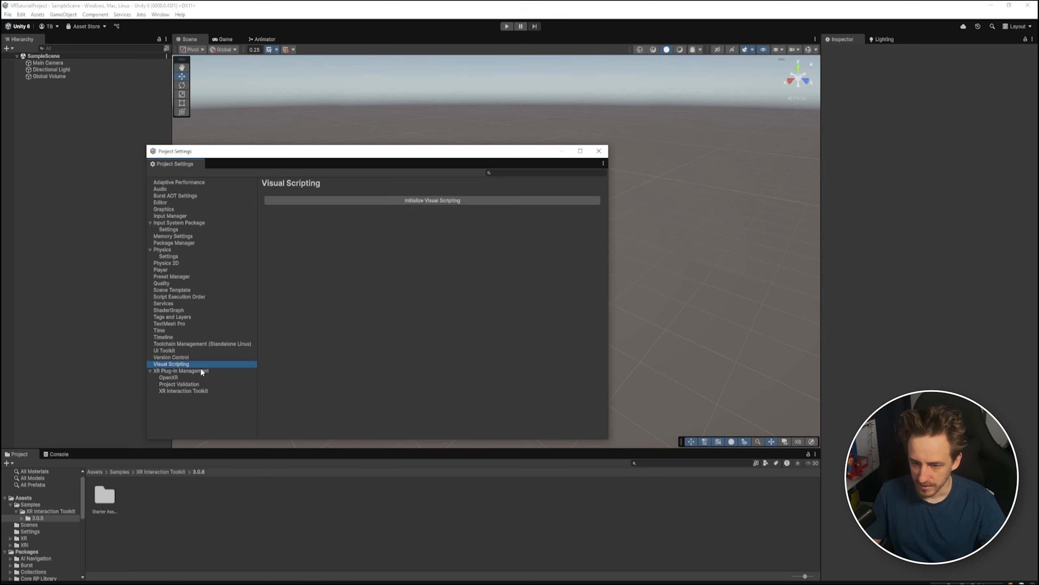
pyautogui.click(201, 371)
pyautogui.click(192, 378)
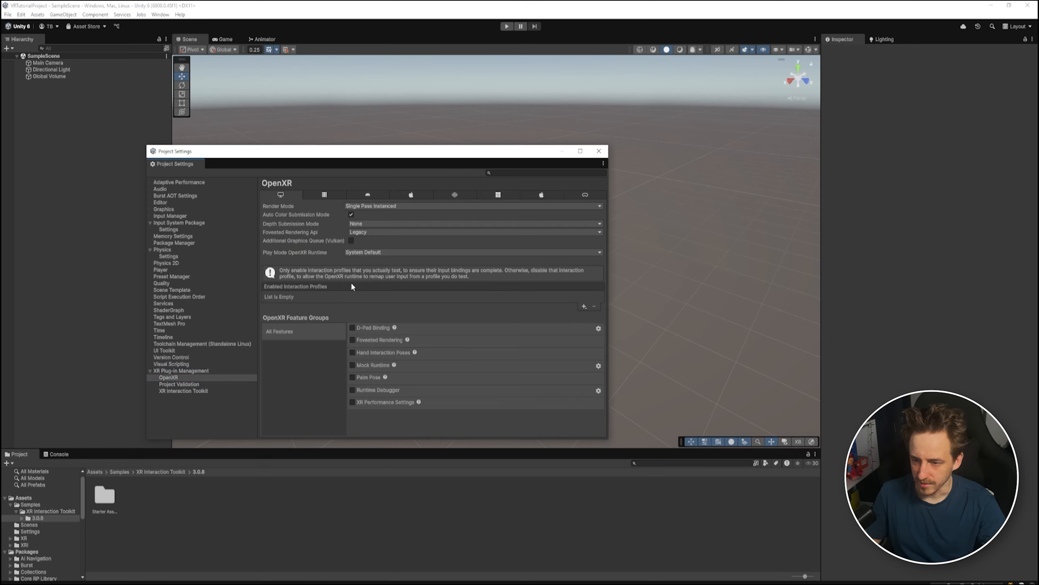
pyautogui.click(585, 307)
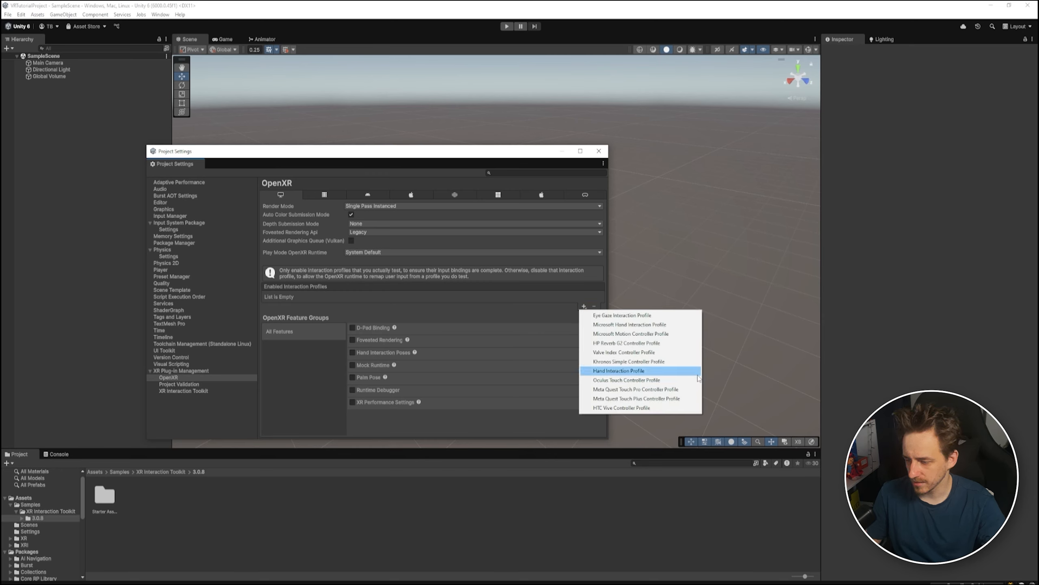
pyautogui.click(627, 381)
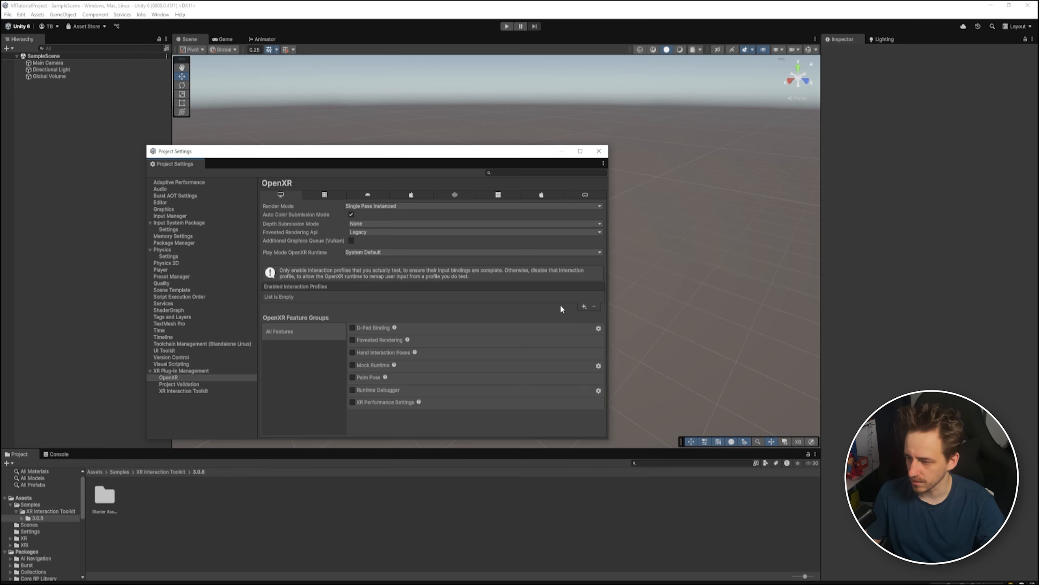
pyautogui.click(584, 307)
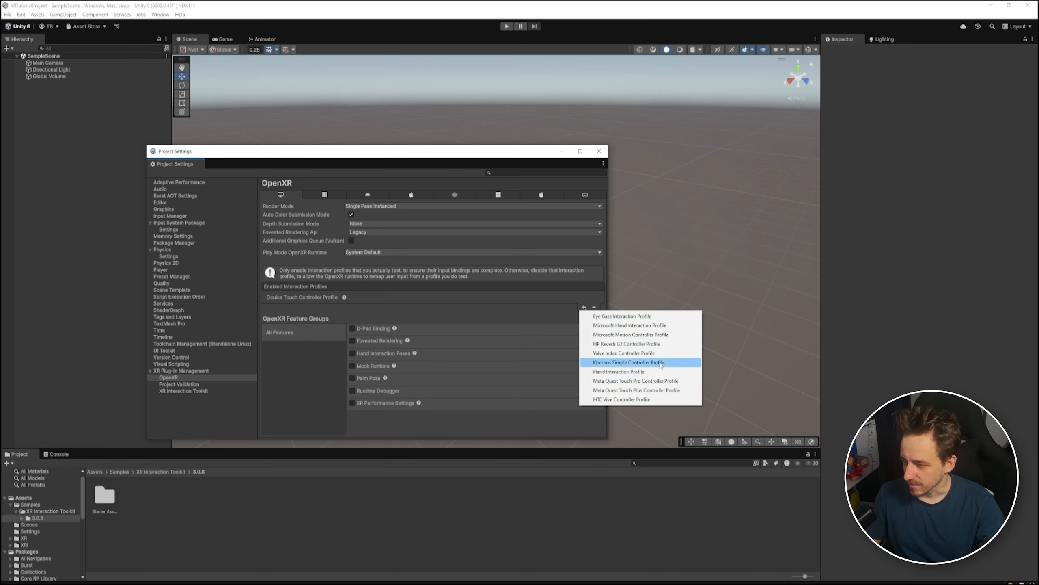
pyautogui.click(630, 382)
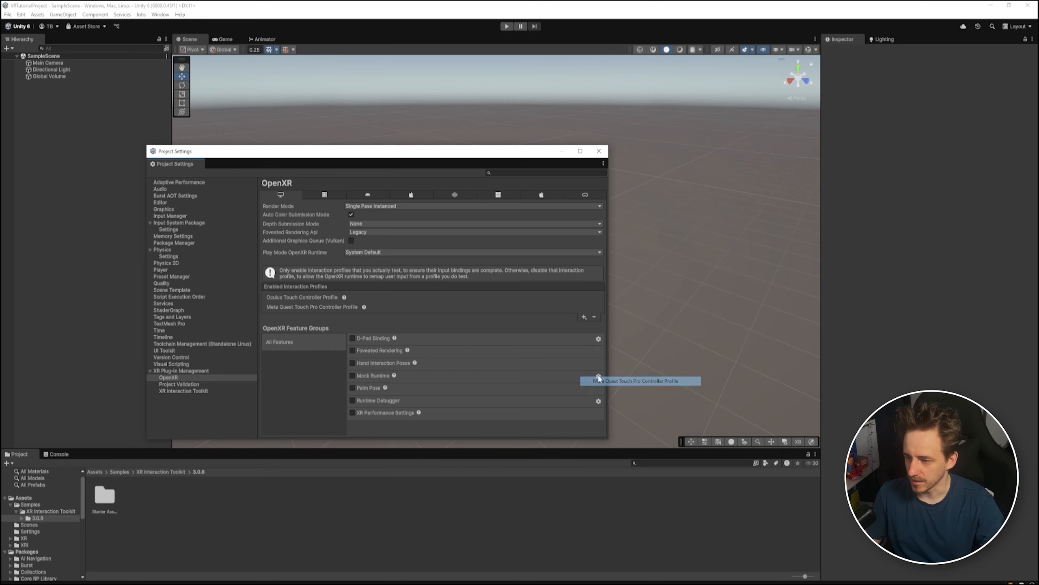
pyautogui.click(584, 317)
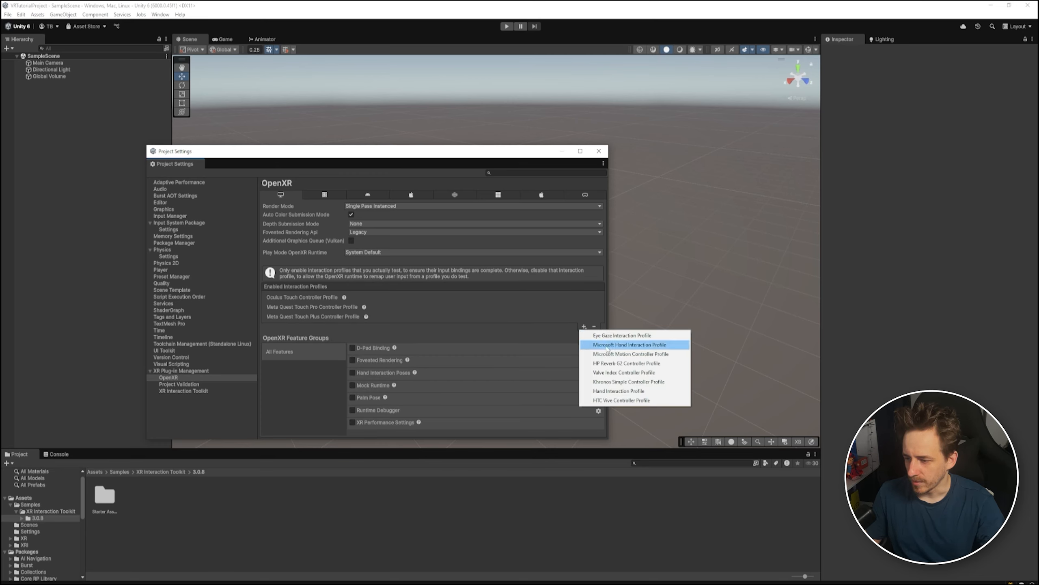
pyautogui.click(637, 373)
pyautogui.click(579, 336)
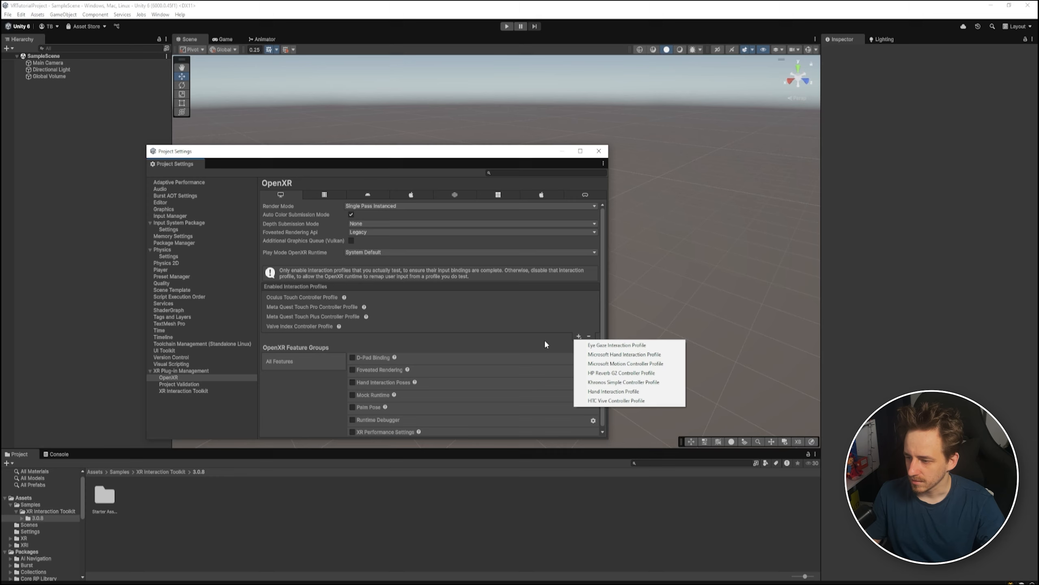
pyautogui.click(652, 402)
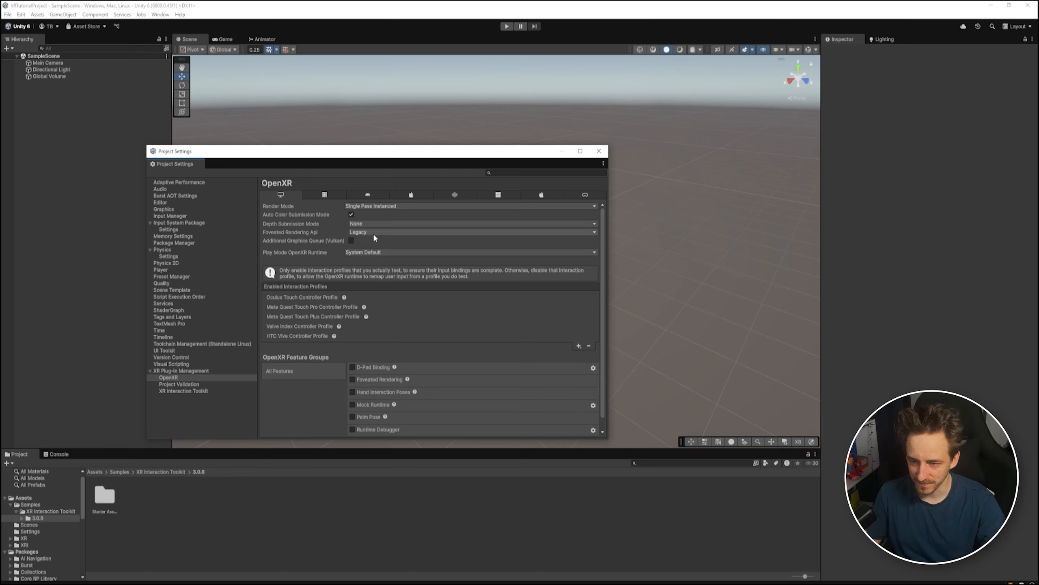
# Set the OpenXR render mode to Single Pass Instanced for desktop and Single Pass Instanced \ Multi-view for Android.
pyautogui.click(374, 206)
pyautogui.click(323, 211)
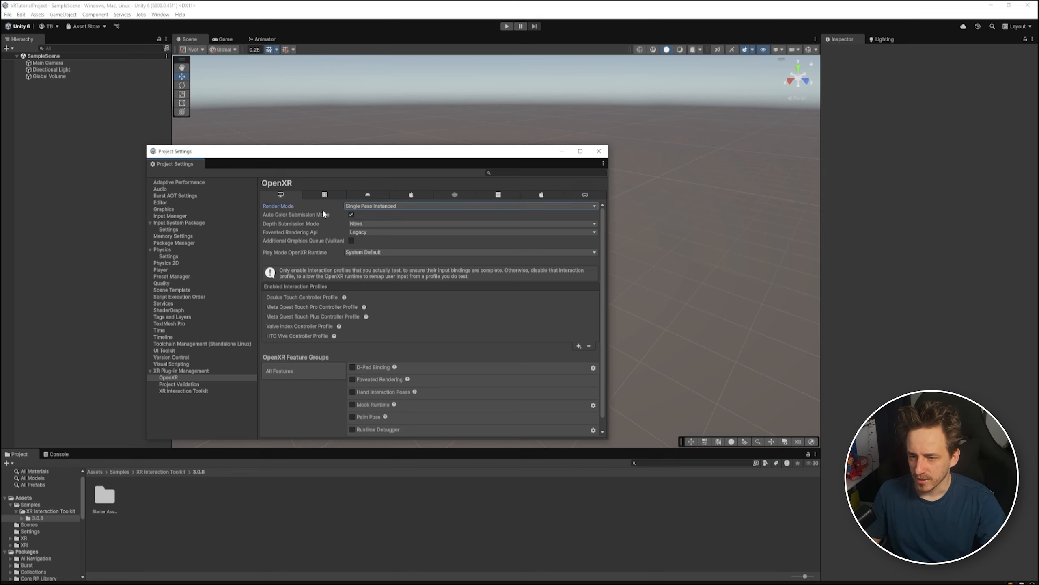
pyautogui.click(358, 205)
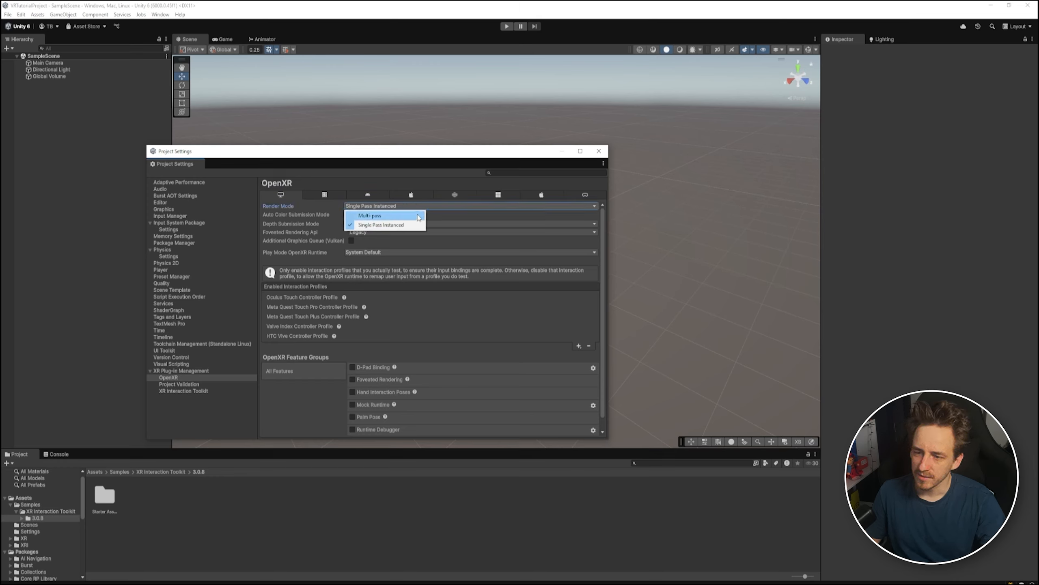
pyautogui.click(381, 196)
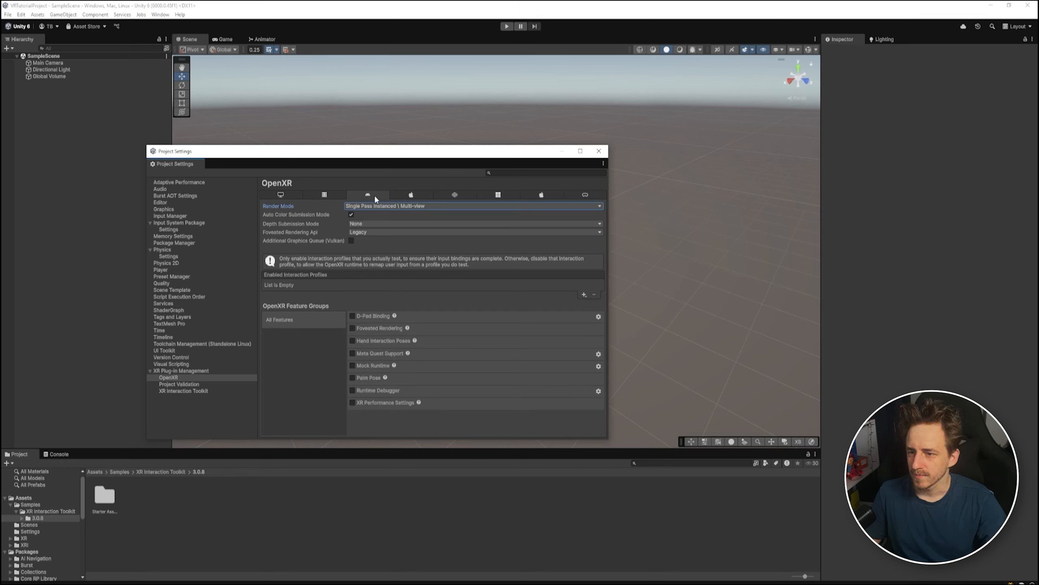
pyautogui.click(378, 207)
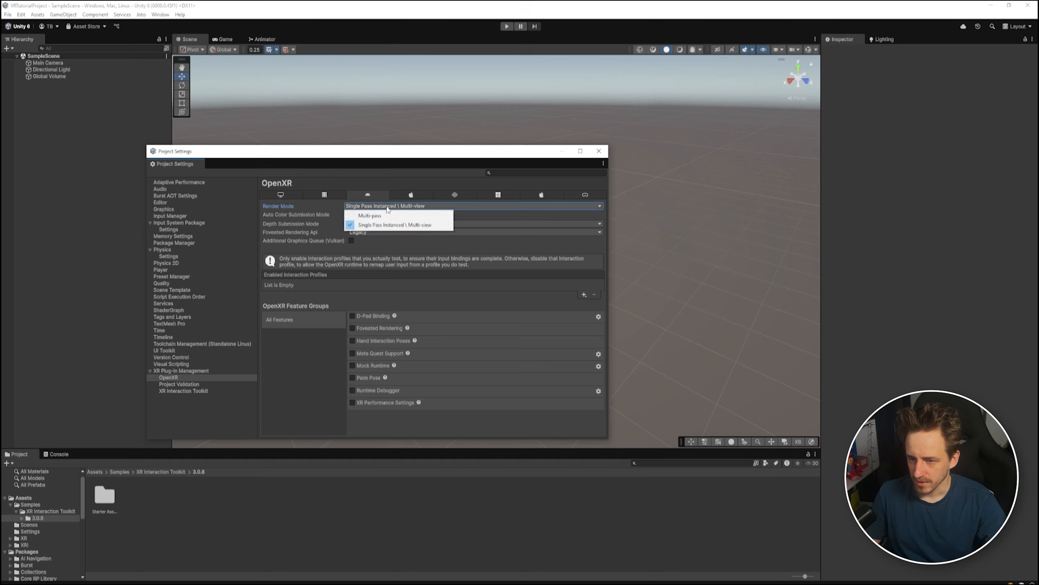
pyautogui.click(402, 226)
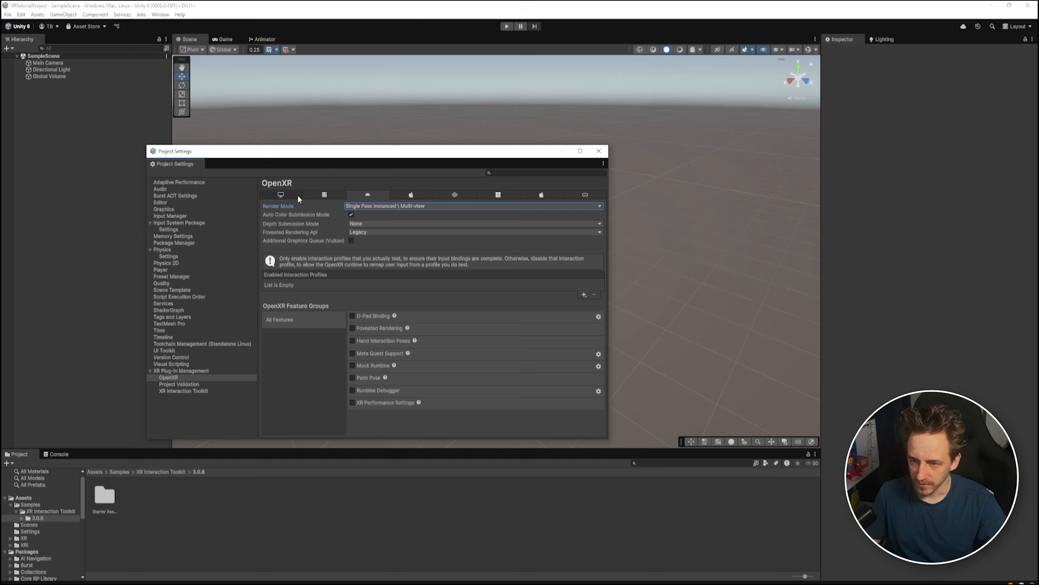
# Check the Project Validation results for desktop and Android for remaining issues.
pyautogui.click(180, 384)
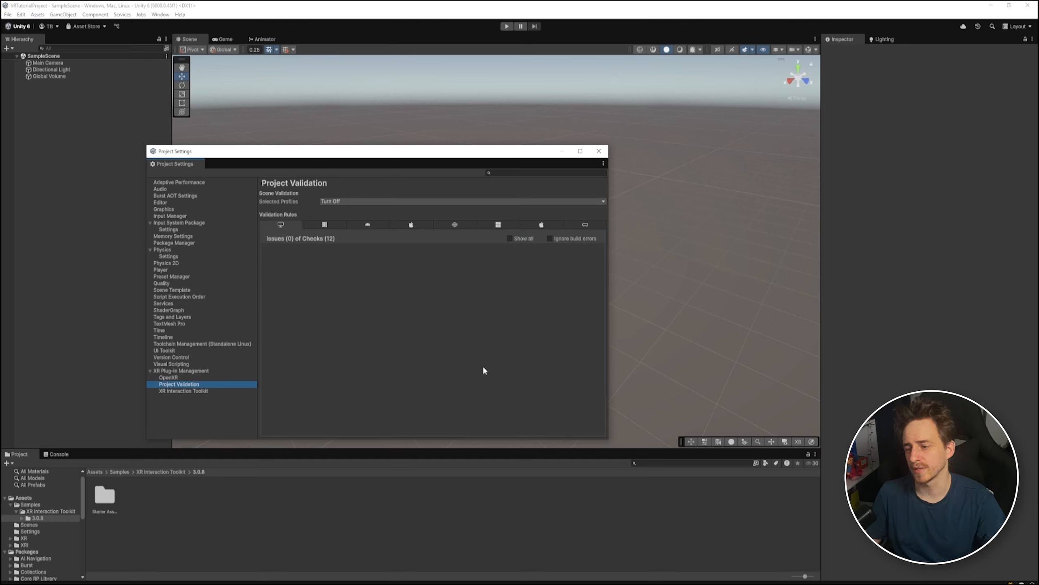
pyautogui.click(368, 226)
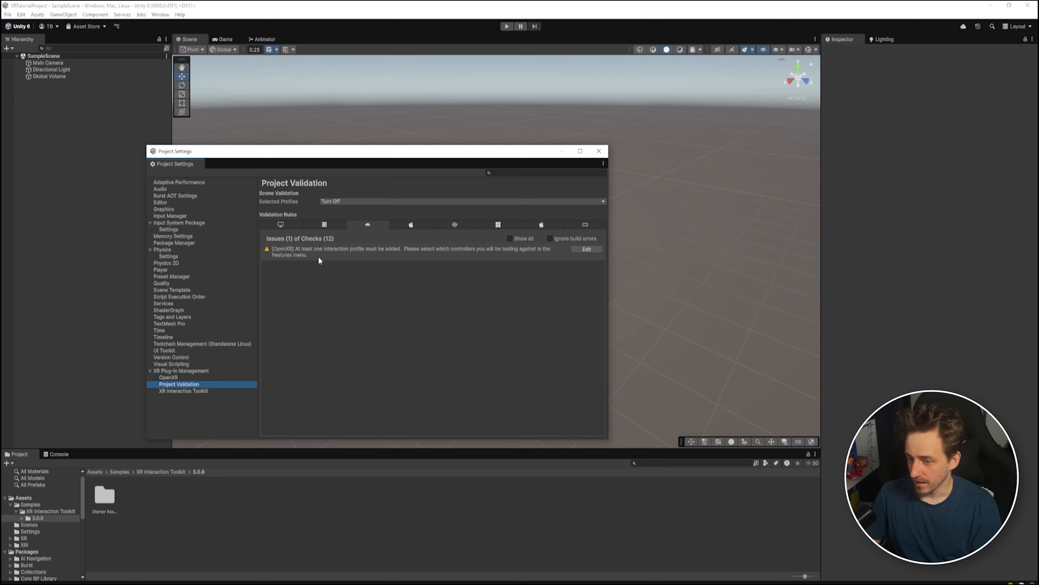
pyautogui.click(341, 249)
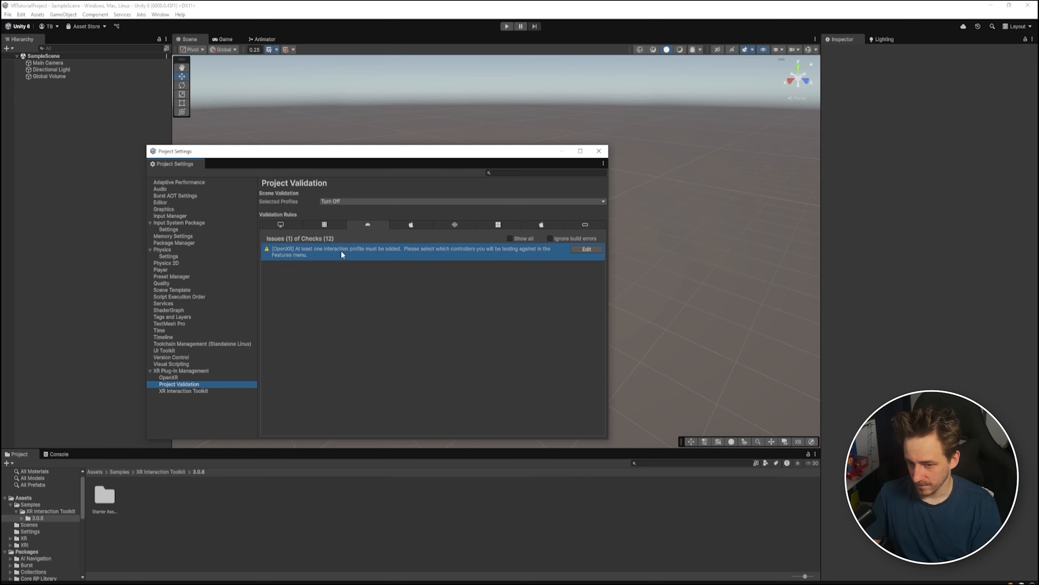
# Add the Meta Quest Touch Plus, Meta Quest Touch Pro and Oculus Touch controller profiles to the Android OpenXR settings, and close the project settings.
pyautogui.click(180, 378)
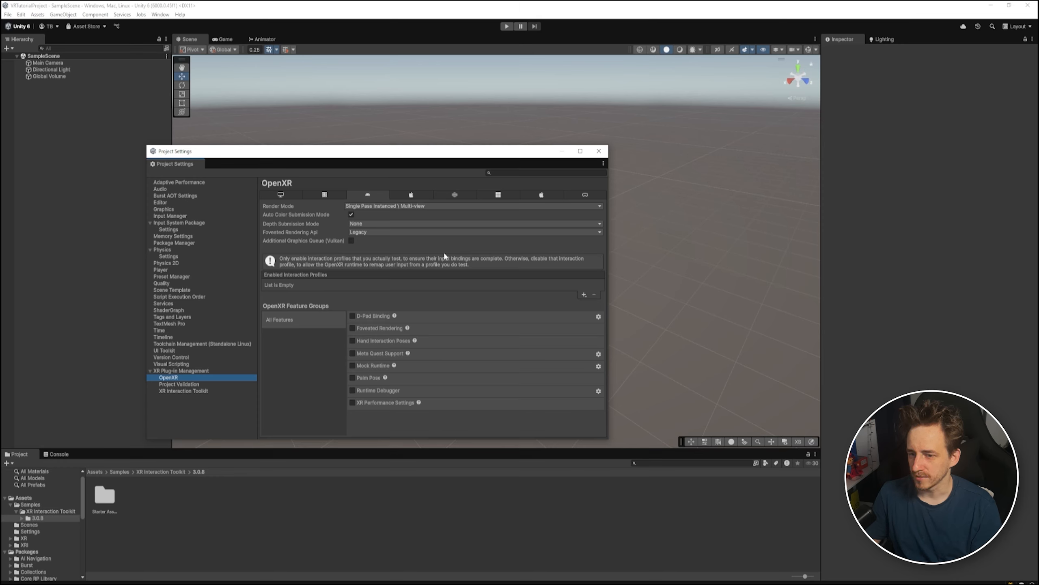
pyautogui.click(279, 196)
pyautogui.click(369, 195)
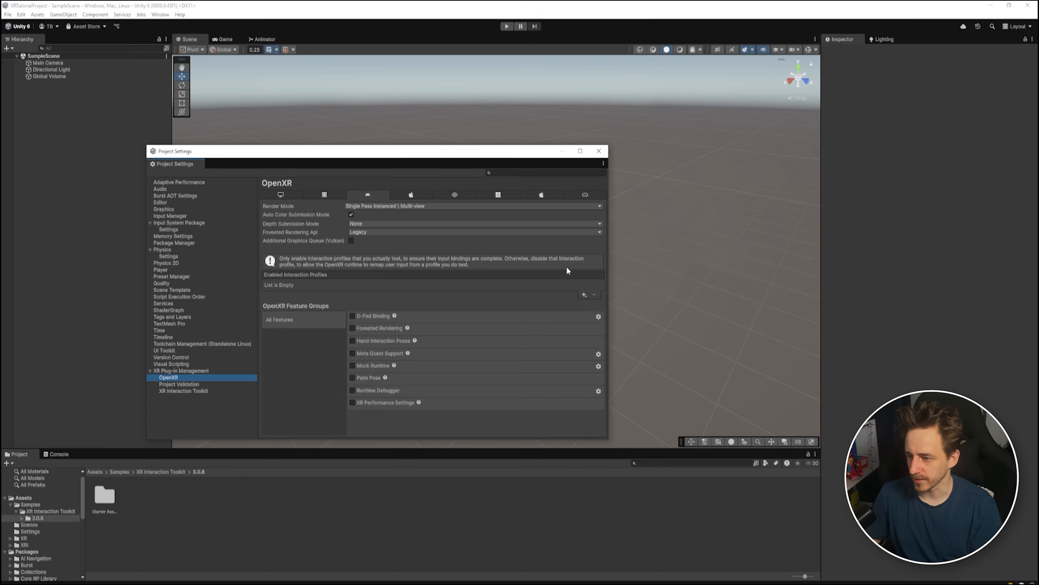
pyautogui.click(584, 295)
pyautogui.click(638, 359)
pyautogui.click(584, 295)
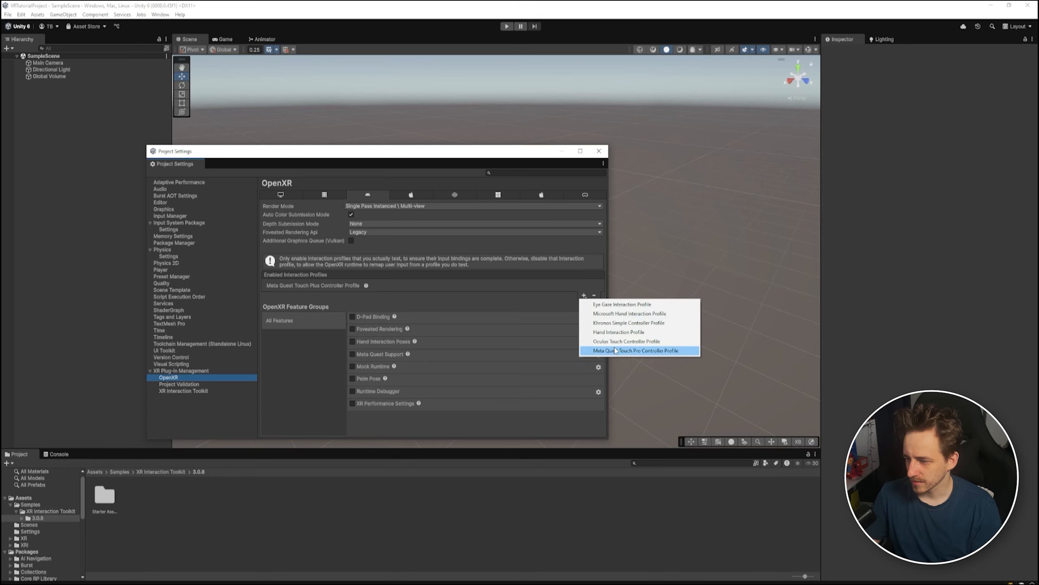
pyautogui.click(635, 350)
pyautogui.click(584, 305)
pyautogui.click(626, 349)
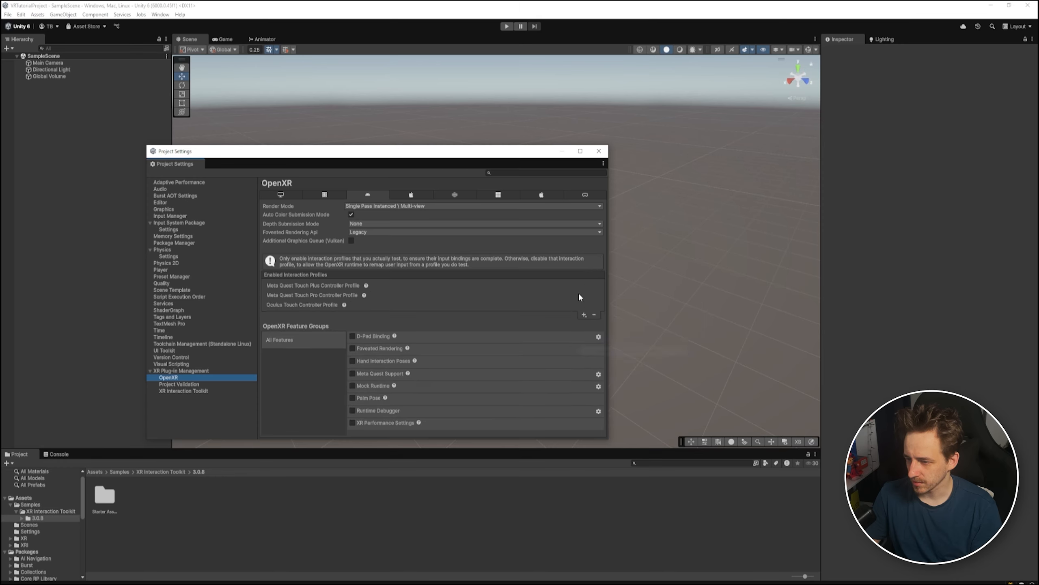
pyautogui.click(585, 315)
pyautogui.click(604, 156)
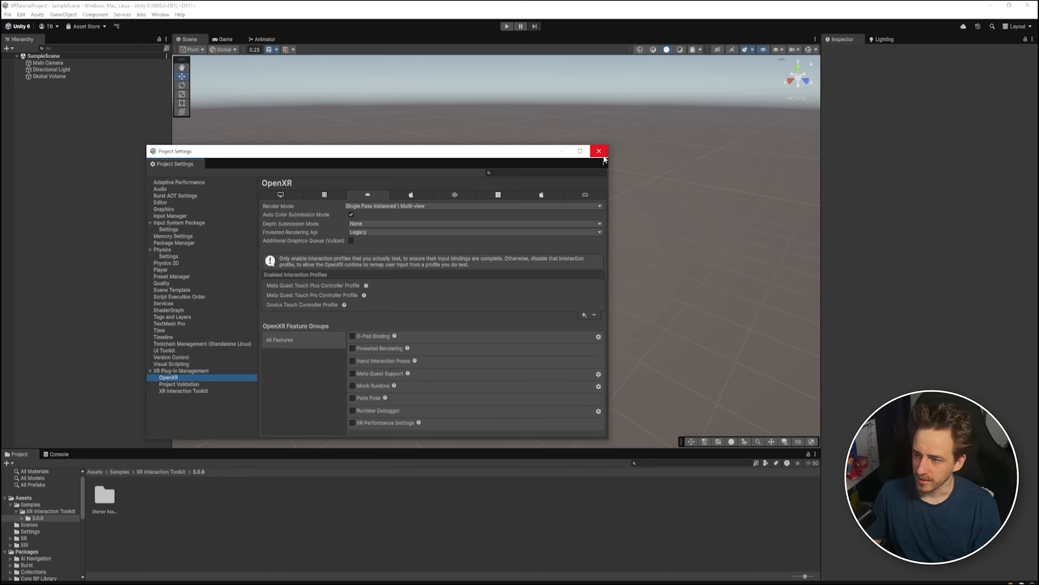
pyautogui.click(604, 159)
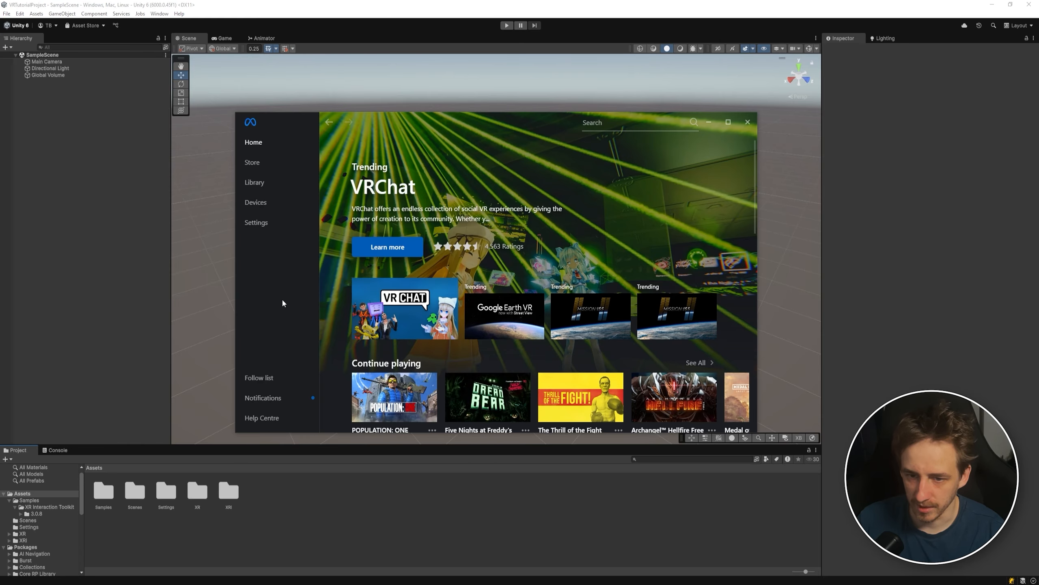
# In the Meta Quest Link app, check which OpenXR runtime is active in the general settings, and return to Unity.
pyautogui.click(274, 225)
pyautogui.click(501, 162)
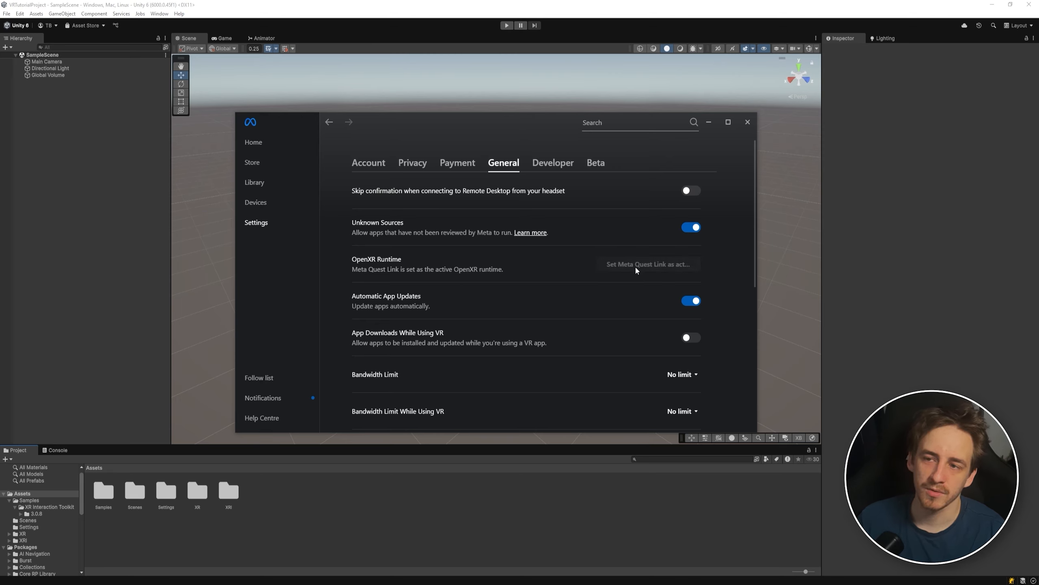
pyautogui.click(139, 236)
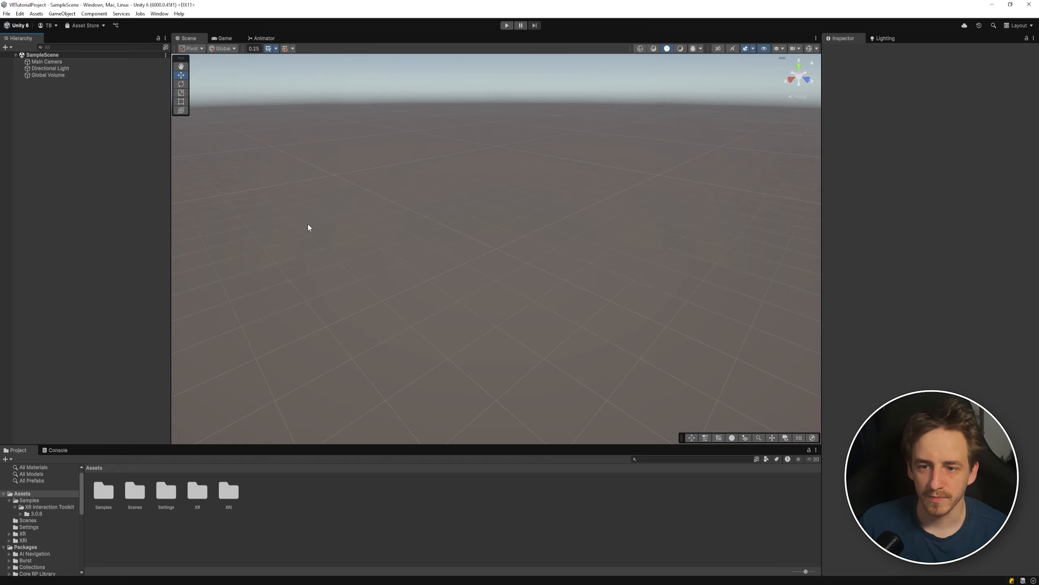
# Add an XR Origin (VR) object to SampleScene.
pyautogui.rightClick(43, 117)
pyautogui.click(43, 111)
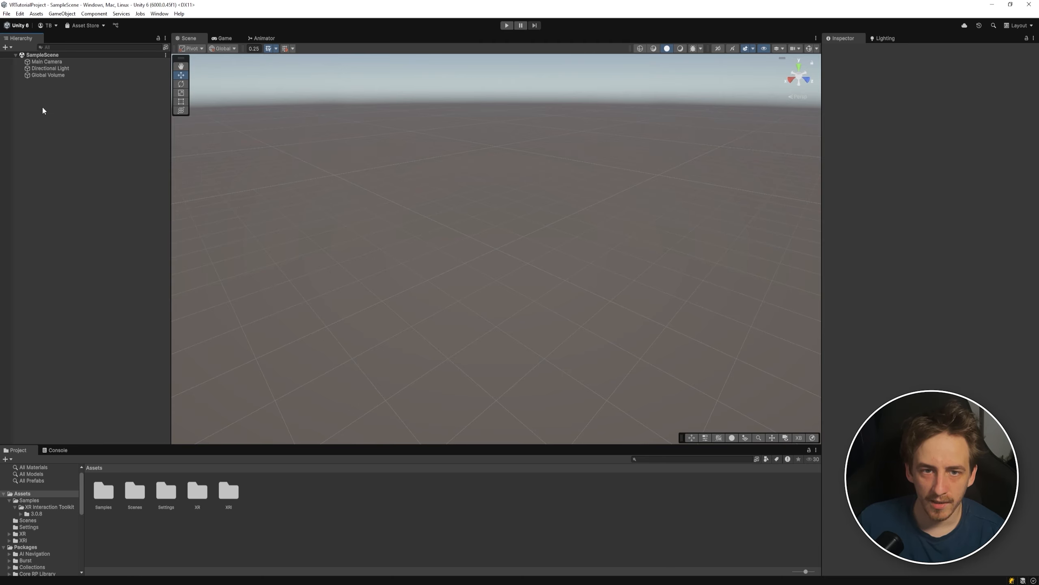
pyautogui.rightClick(42, 111)
pyautogui.moveTo(128, 356)
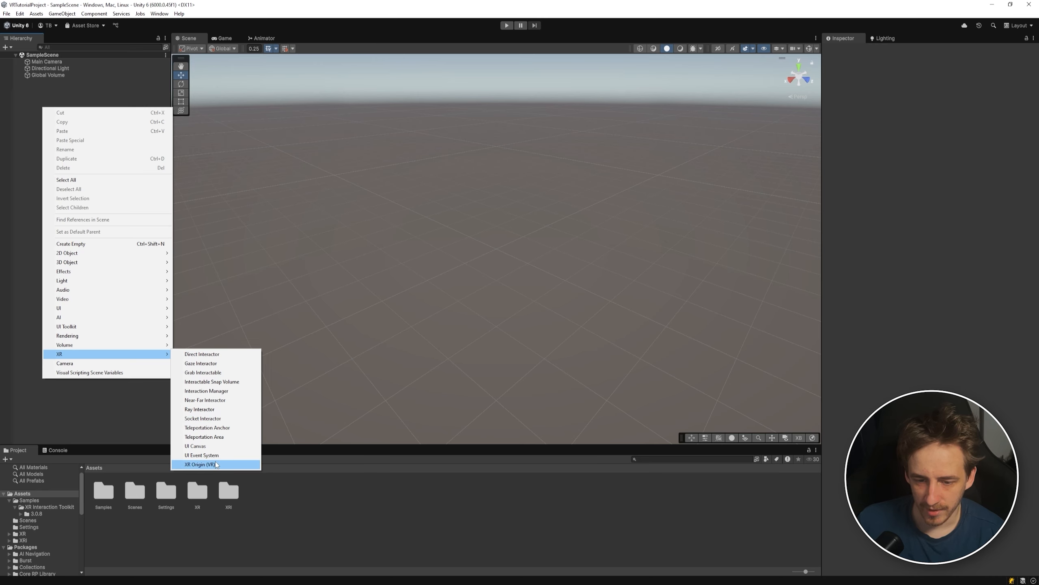
pyautogui.click(216, 465)
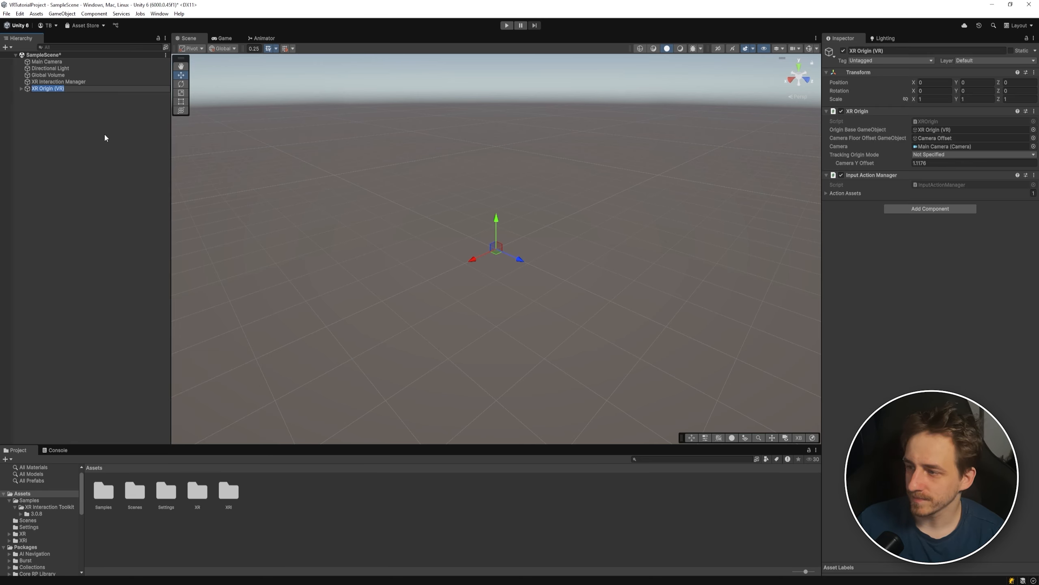
# Examine the new XR Origin's child hierarchy down to its Main Camera, and inspect the XR Interaction Manager.
pyautogui.click(62, 90)
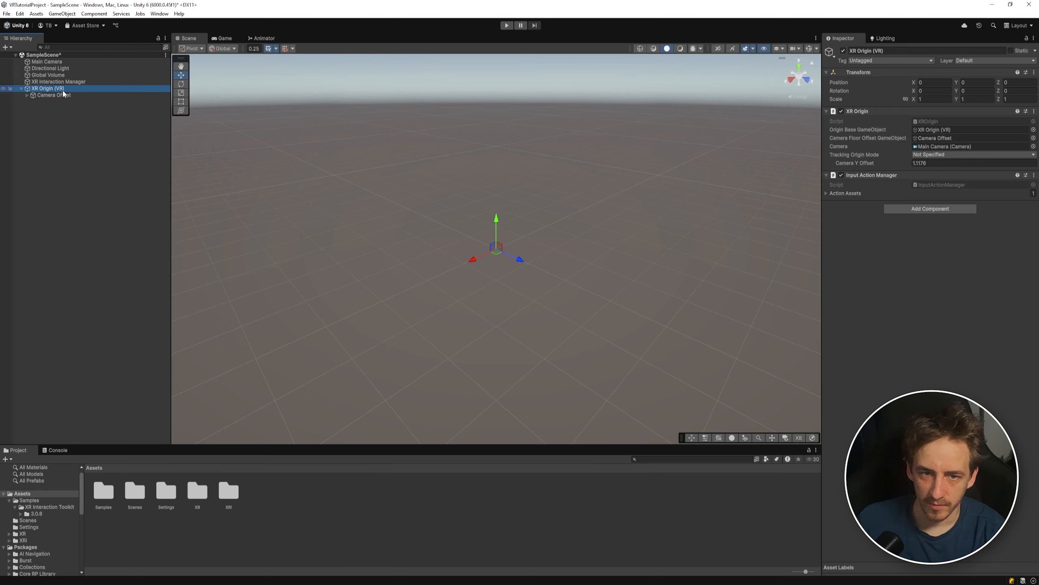
pyautogui.press('Right')
pyautogui.press('Down')
pyautogui.press('Right')
pyautogui.press('Down')
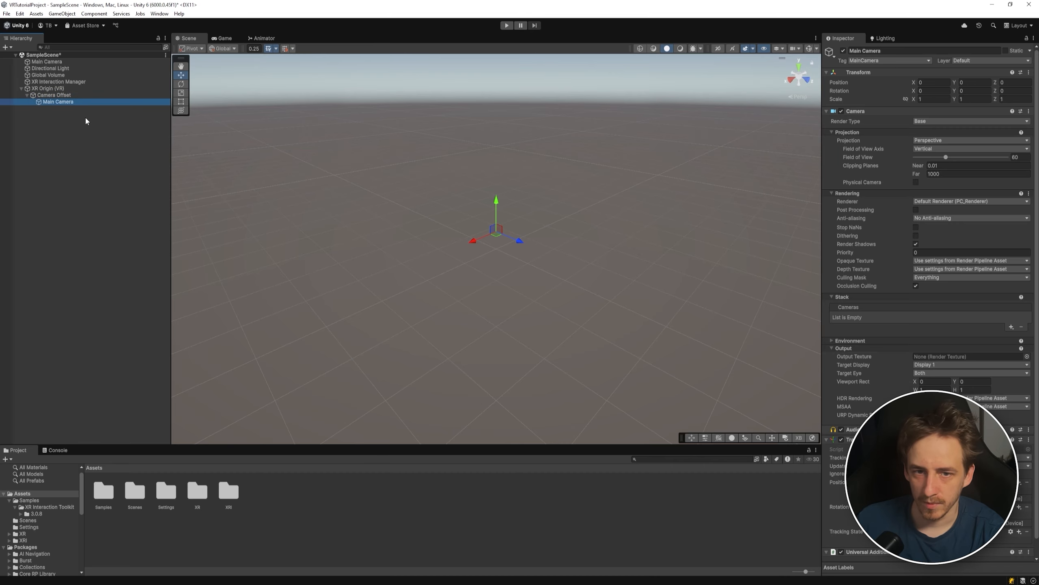
pyautogui.click(106, 95)
pyautogui.click(71, 89)
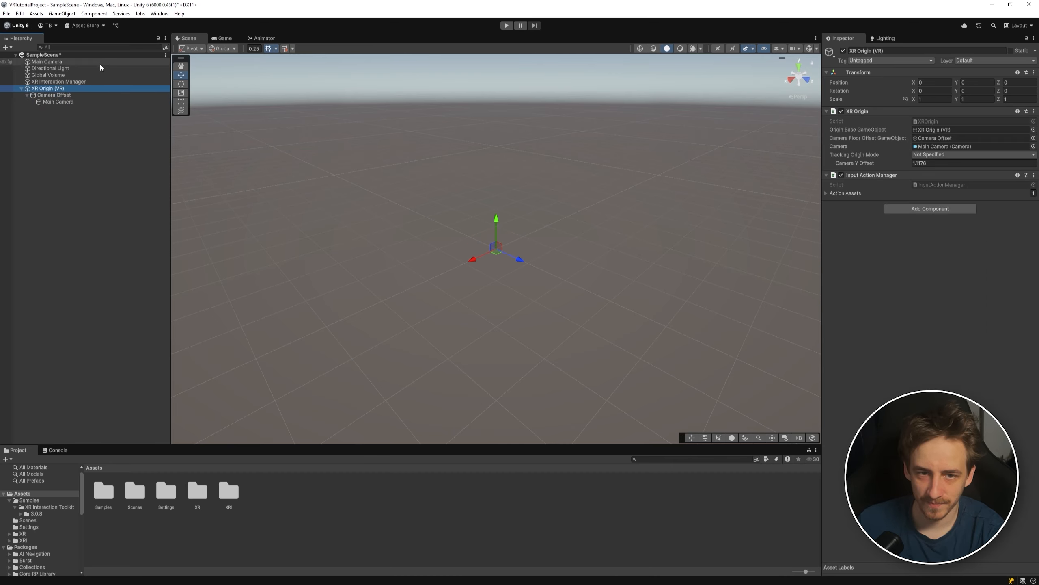
pyautogui.click(76, 82)
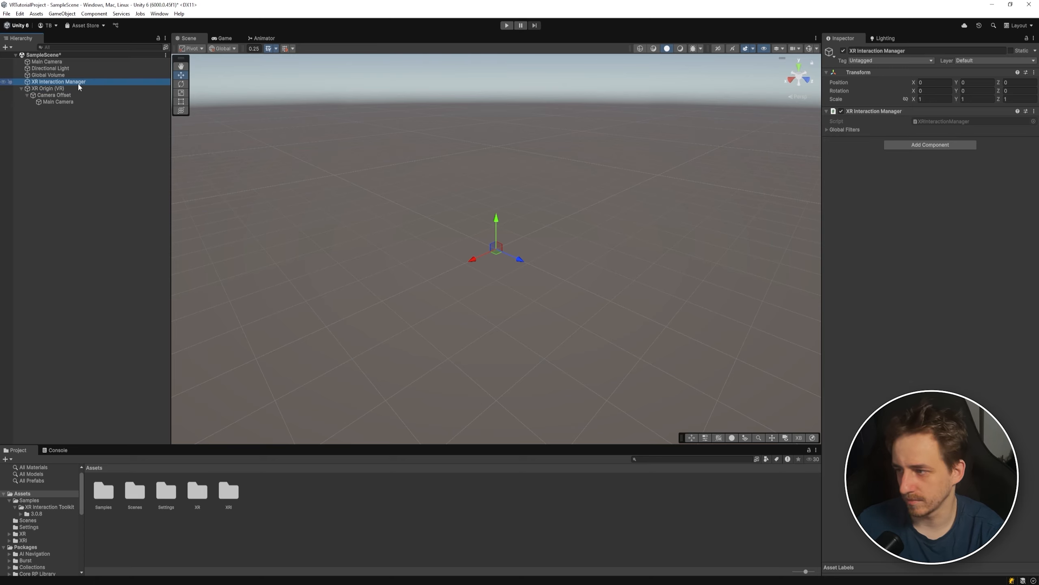
pyautogui.click(88, 143)
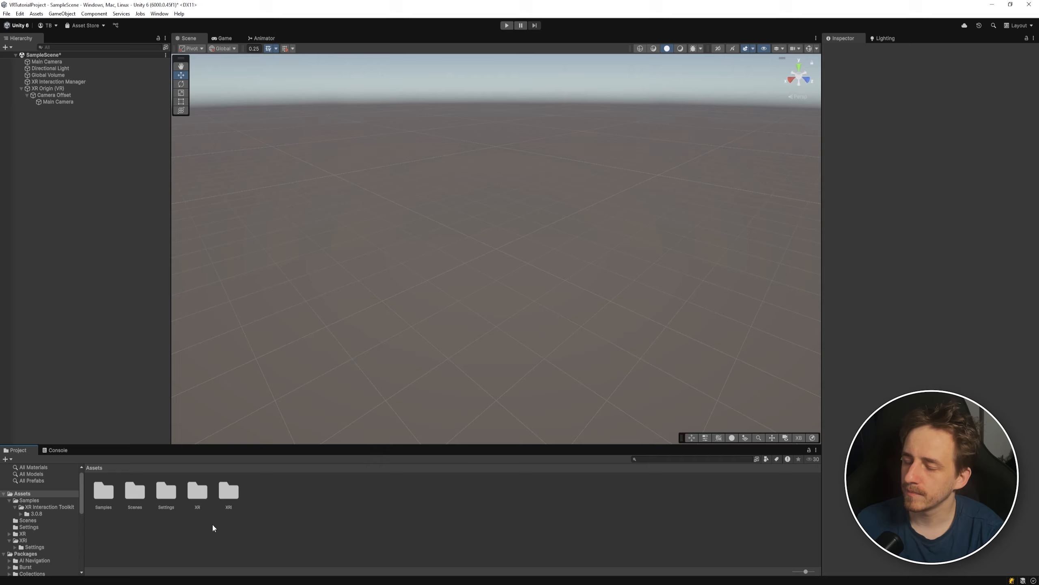
# Open the XR Origin (XR Rig) prefab from the Prefabs folder of the XR Interaction Toolkit 3.0.8 Starter Assets.
pyautogui.doubleClick(109, 496)
pyautogui.doubleClick(105, 498)
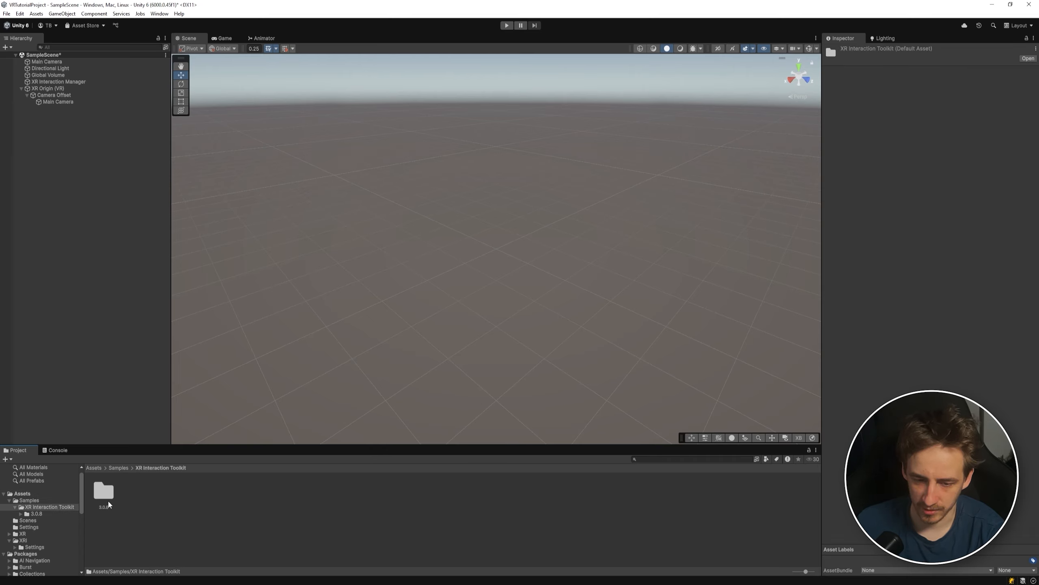
pyautogui.doubleClick(107, 499)
pyautogui.doubleClick(108, 499)
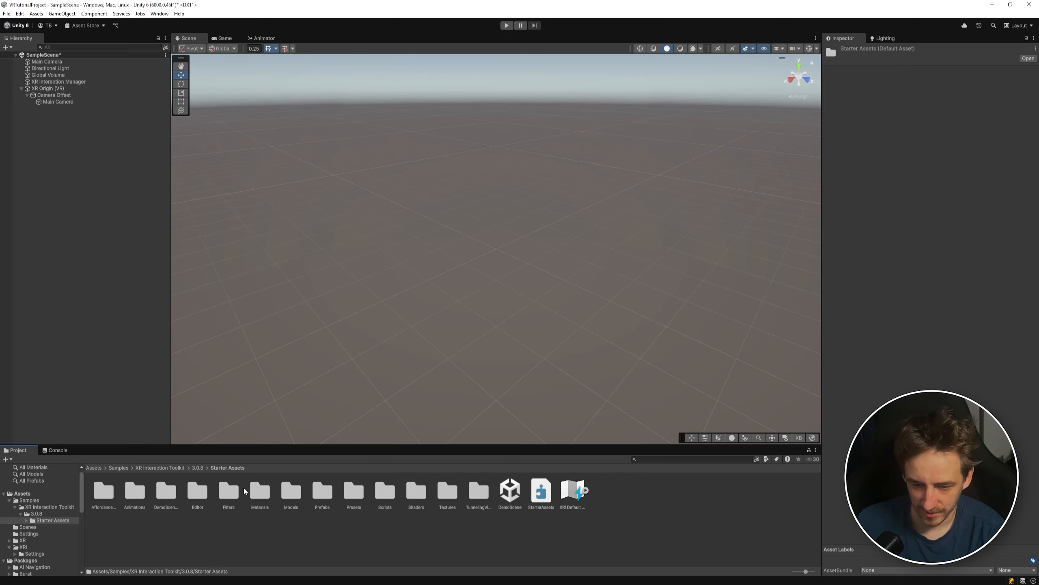
pyautogui.doubleClick(330, 497)
pyautogui.click(231, 494)
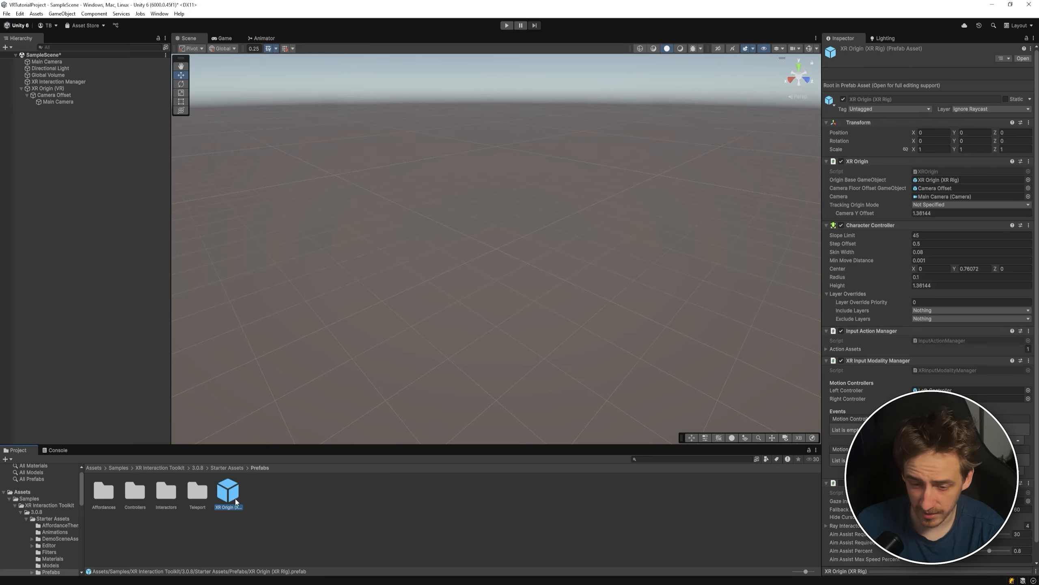
pyautogui.doubleClick(235, 494)
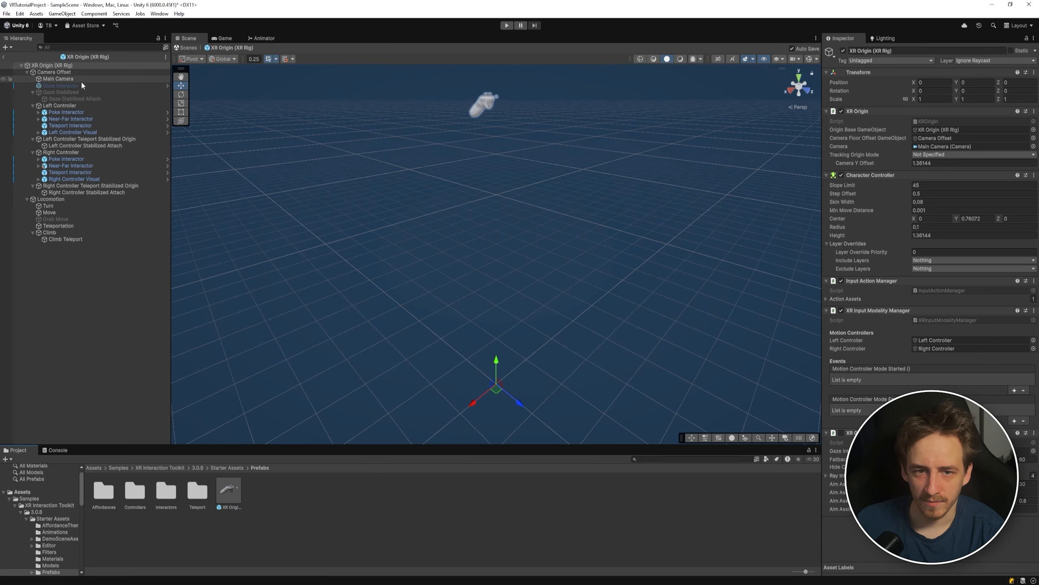
# Examine the Poke and Near-Far interactors on the rig's controllers, then leave the prefab and return to the Assets folder.
pyautogui.click(95, 112)
pyautogui.click(86, 105)
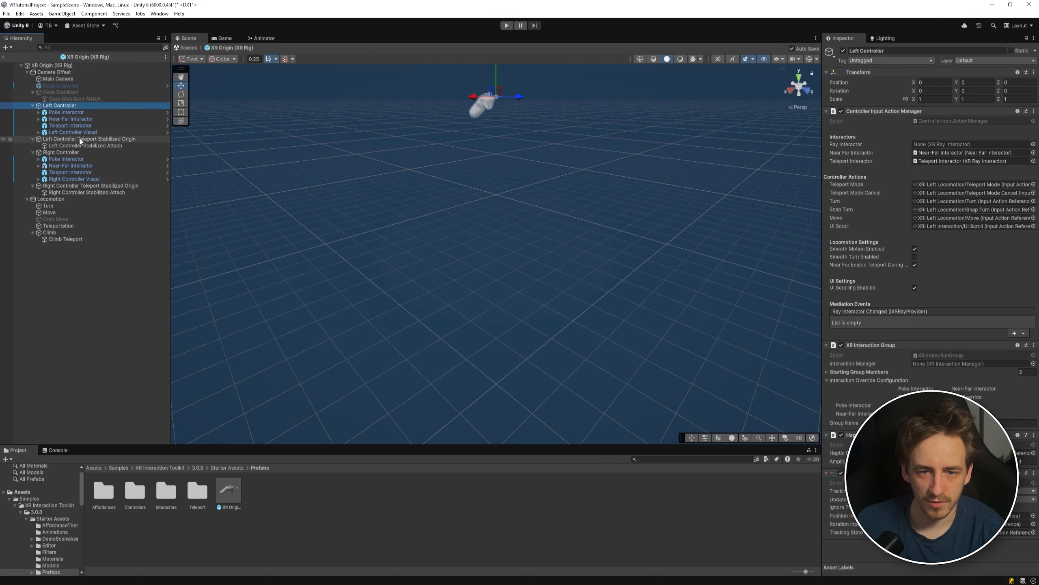
pyautogui.click(93, 118)
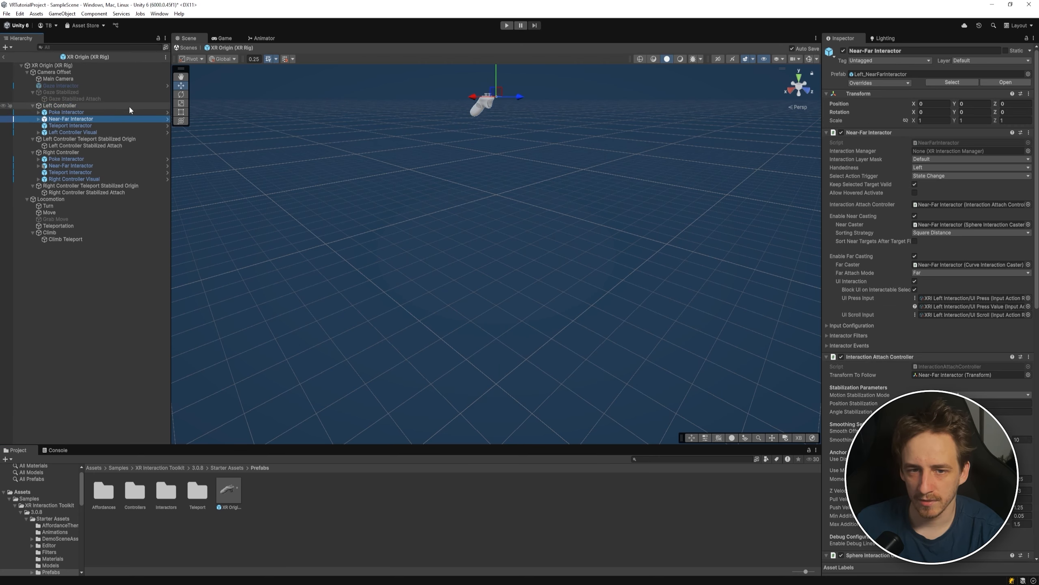
pyautogui.click(120, 112)
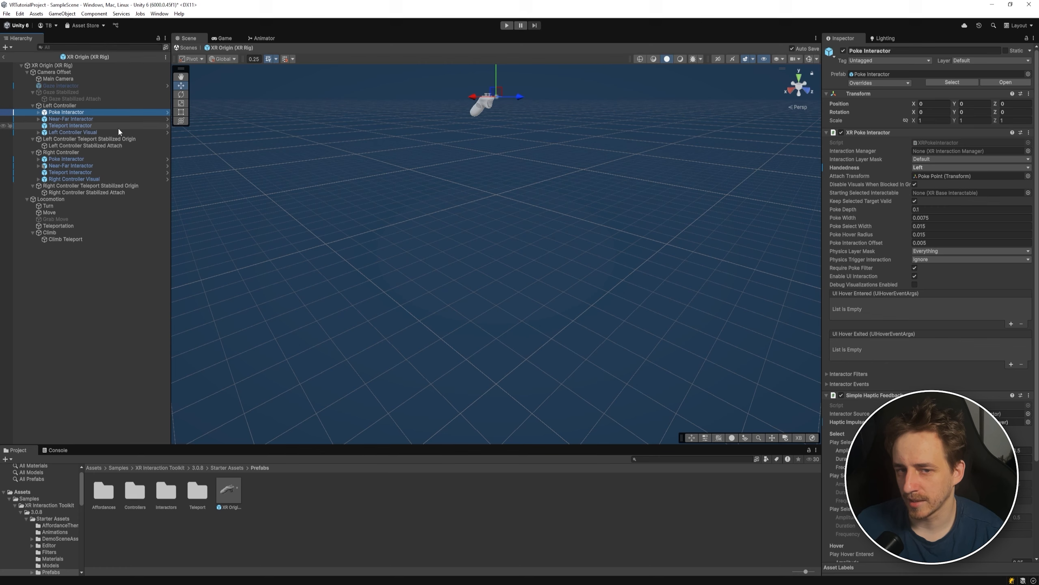
pyautogui.moveTo(620, 214); pyautogui.dragTo(633, 181, button='right')
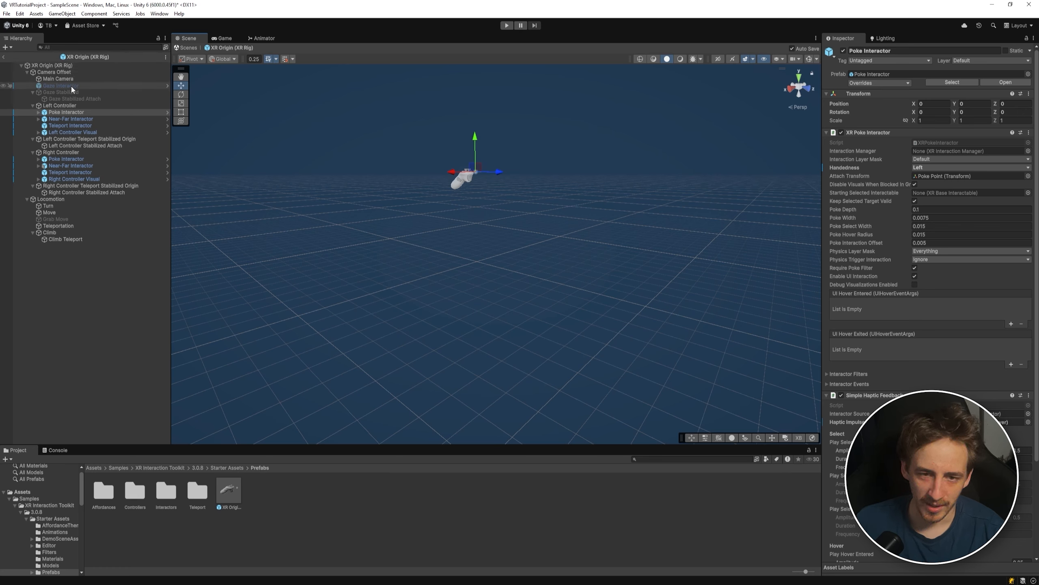
pyautogui.click(76, 106)
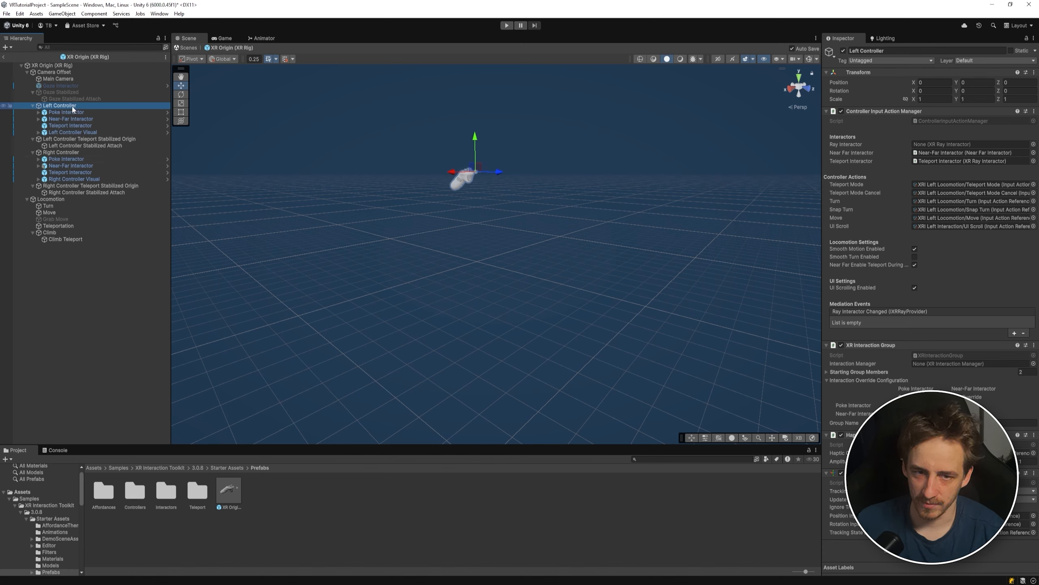
pyautogui.click(69, 119)
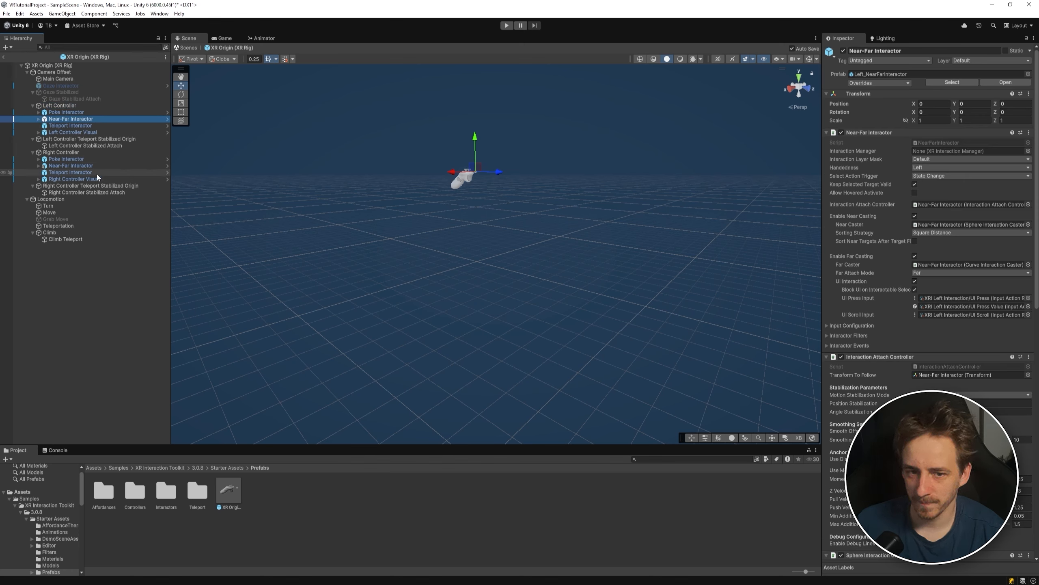
pyautogui.click(63, 159)
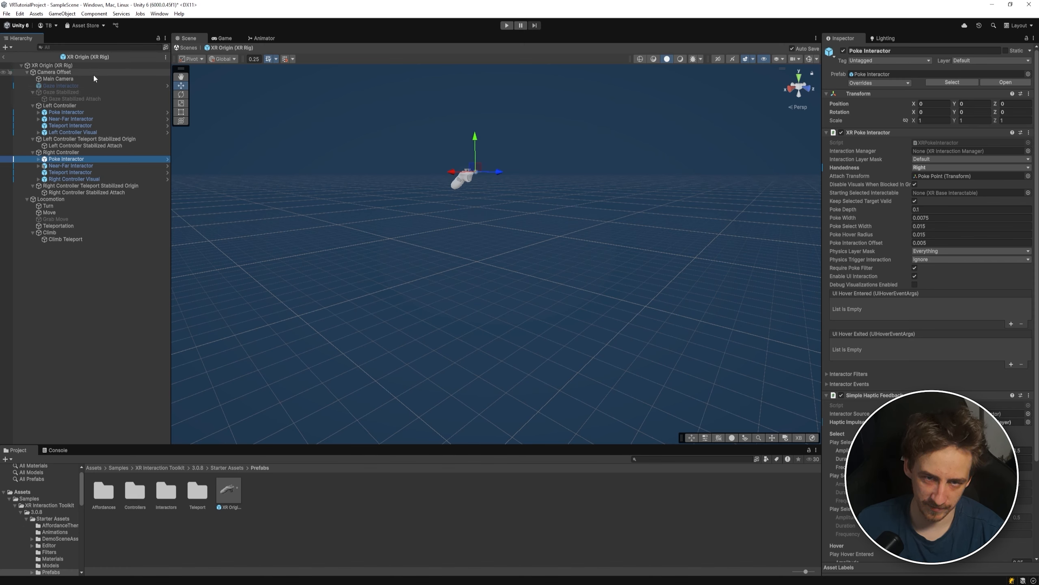
pyautogui.click(68, 113)
pyautogui.click(65, 117)
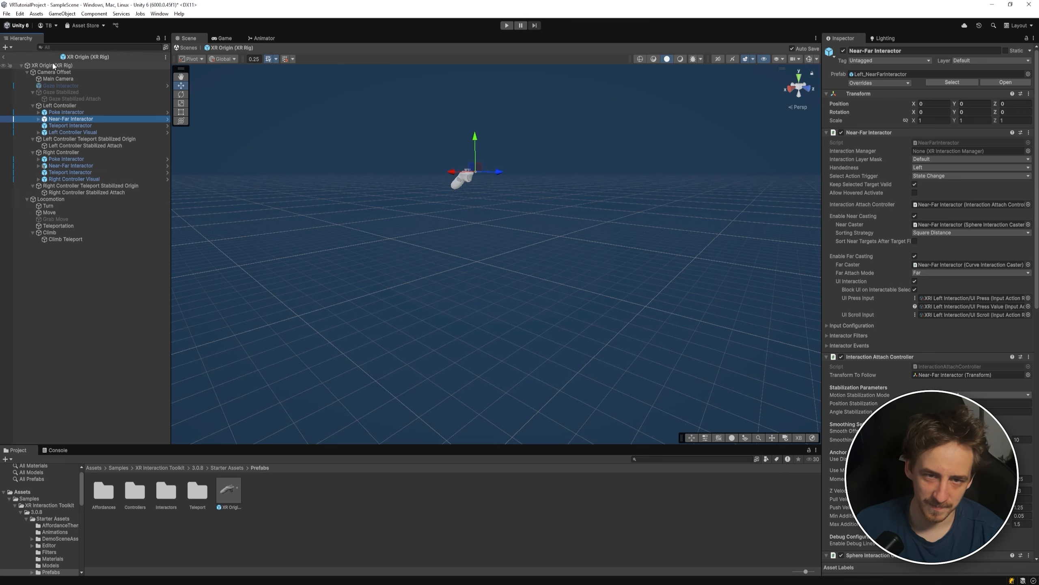
pyautogui.click(4, 57)
pyautogui.click(96, 467)
# Delete the scene's original Main Camera, keeping only the one inside XR Origin (VR).
pyautogui.click(62, 89)
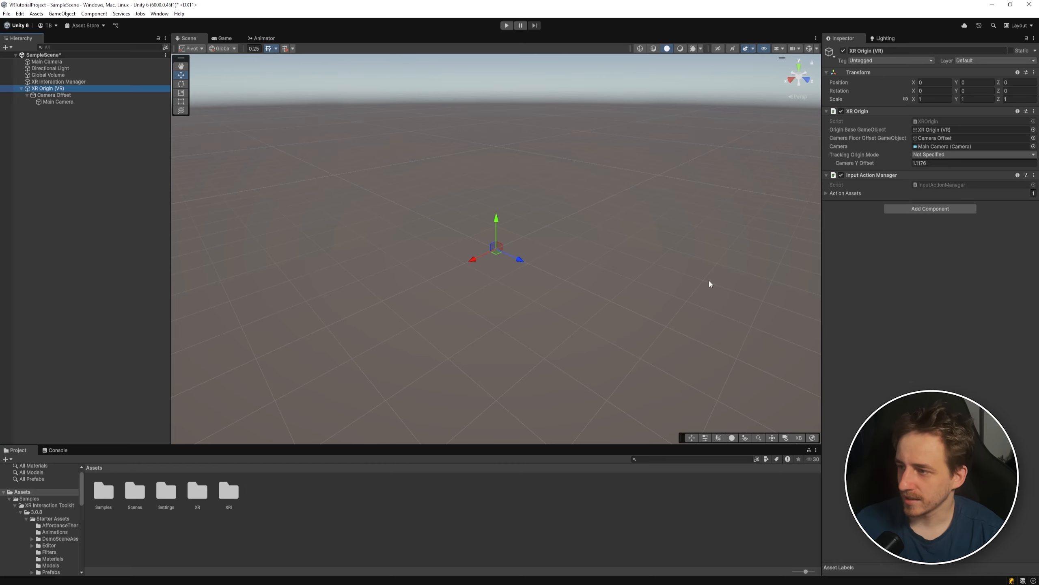
pyautogui.click(77, 101)
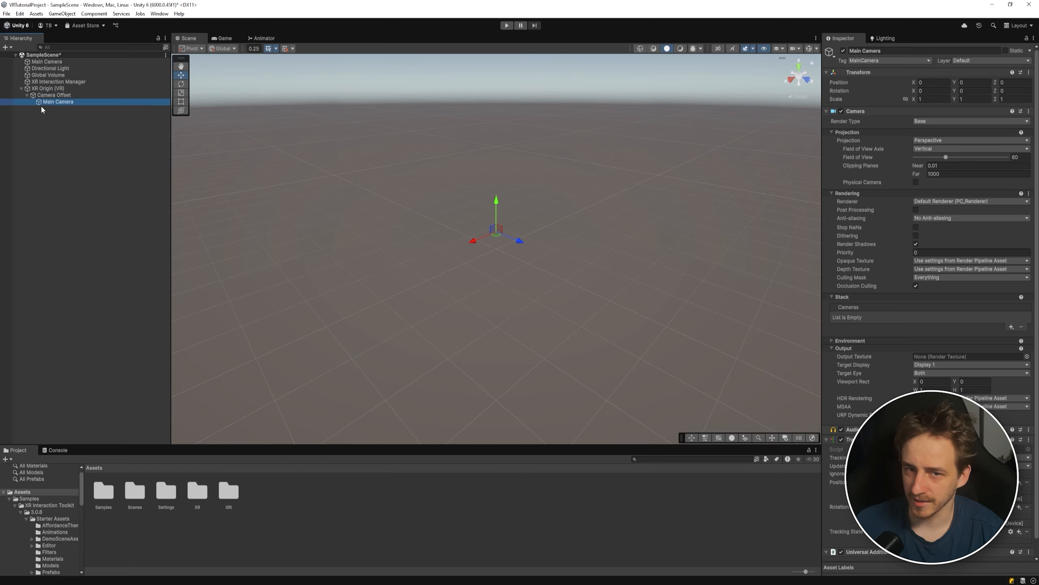
pyautogui.click(64, 62)
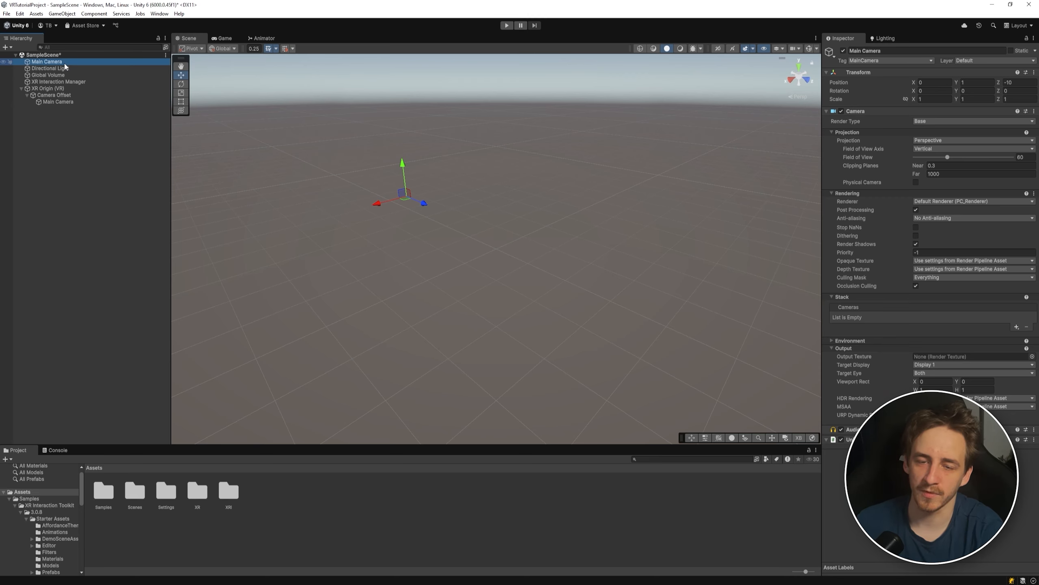
pyautogui.press('Delete')
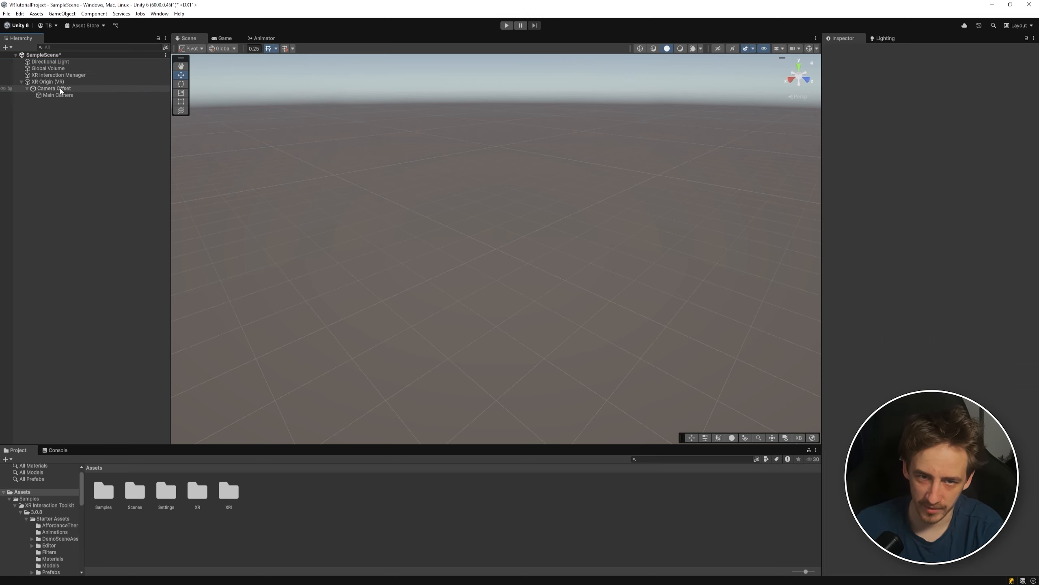
# Set the Tracking Origin Mode of XR Origin (VR) to Floor.
pyautogui.click(44, 83)
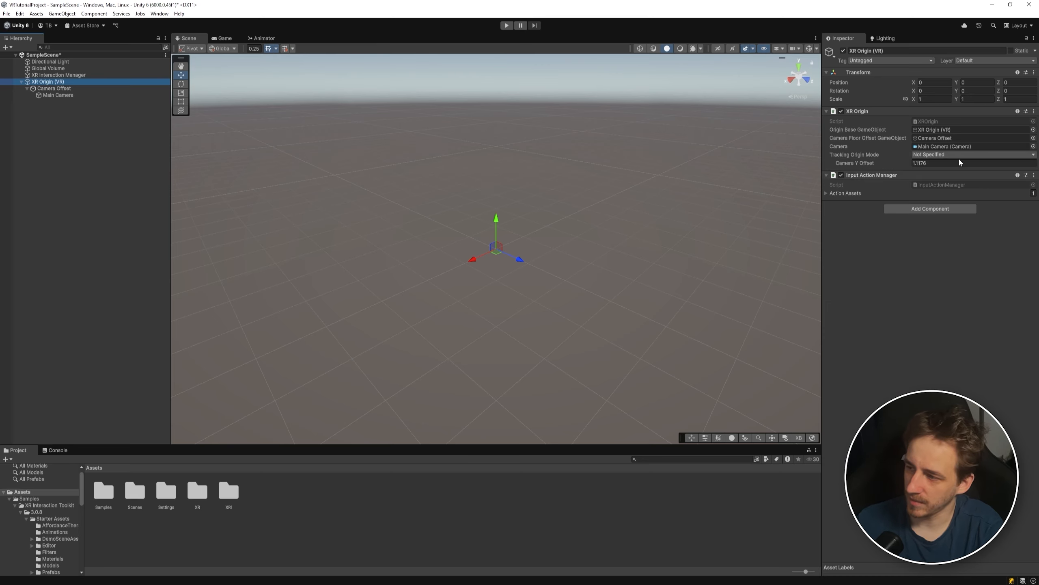
pyautogui.click(962, 155)
pyautogui.click(959, 183)
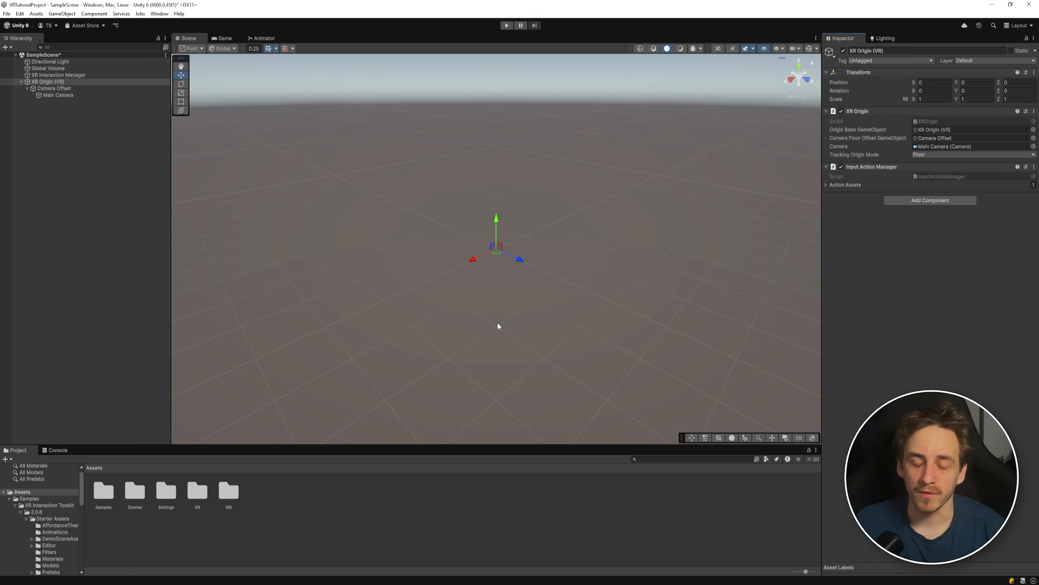
# Locate the XRI Default Input Actions asset referenced by the XR Origin's Input Action Manager and open it for editing.
pyautogui.click(847, 185)
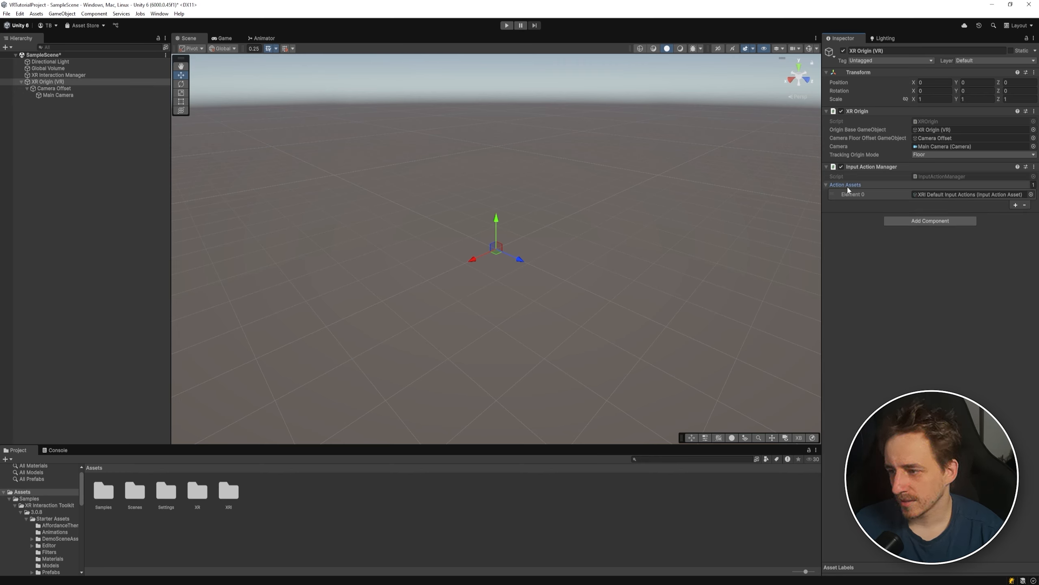
pyautogui.click(988, 195)
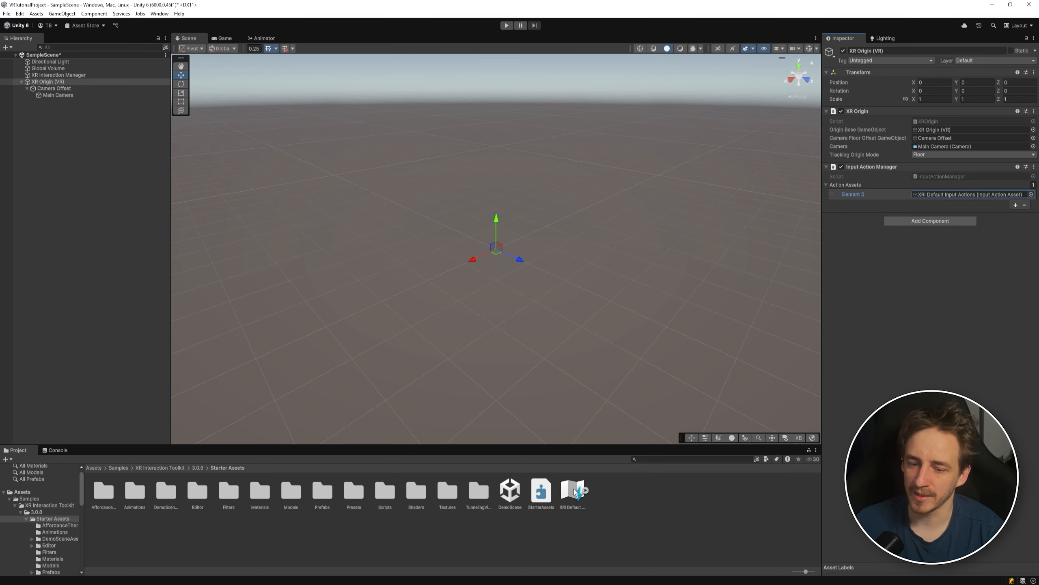
pyautogui.click(574, 490)
pyautogui.doubleClick(572, 491)
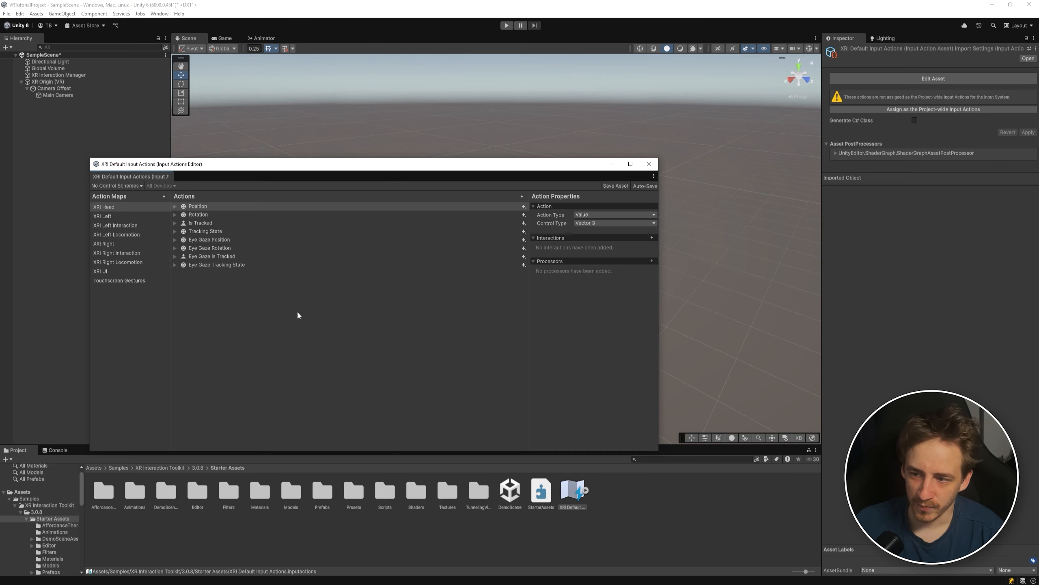
# Review the actions in the XRI Head, XRI Left, XRI Left Interaction and XRI Left Locomotion action maps.
pyautogui.click(128, 226)
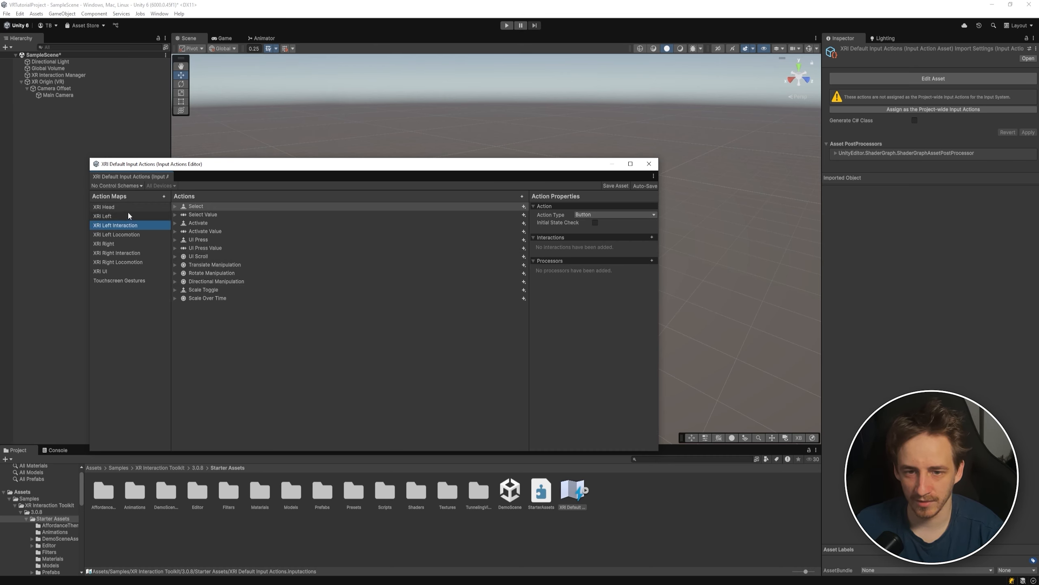
pyautogui.click(108, 208)
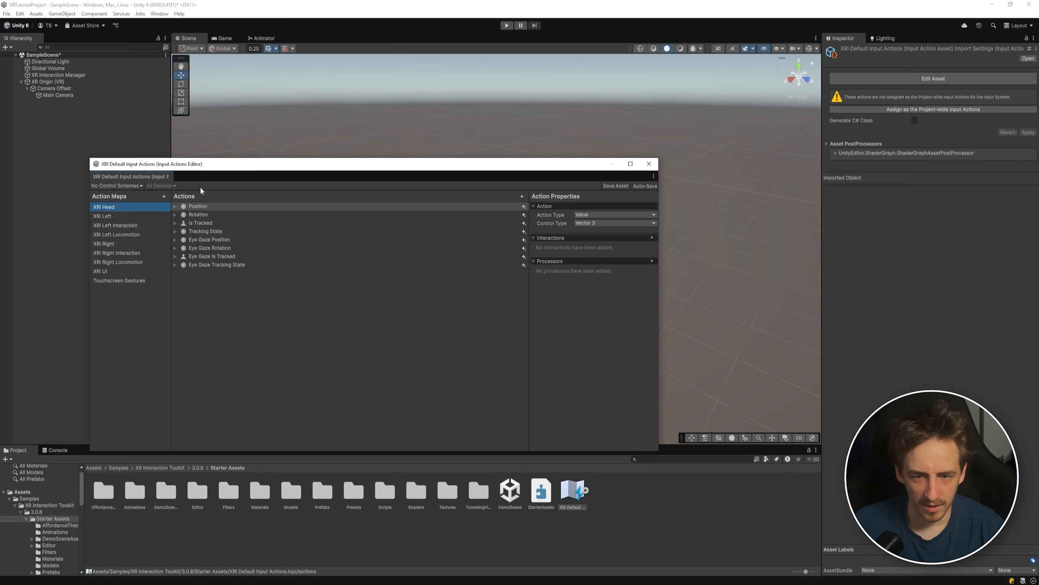
pyautogui.click(113, 216)
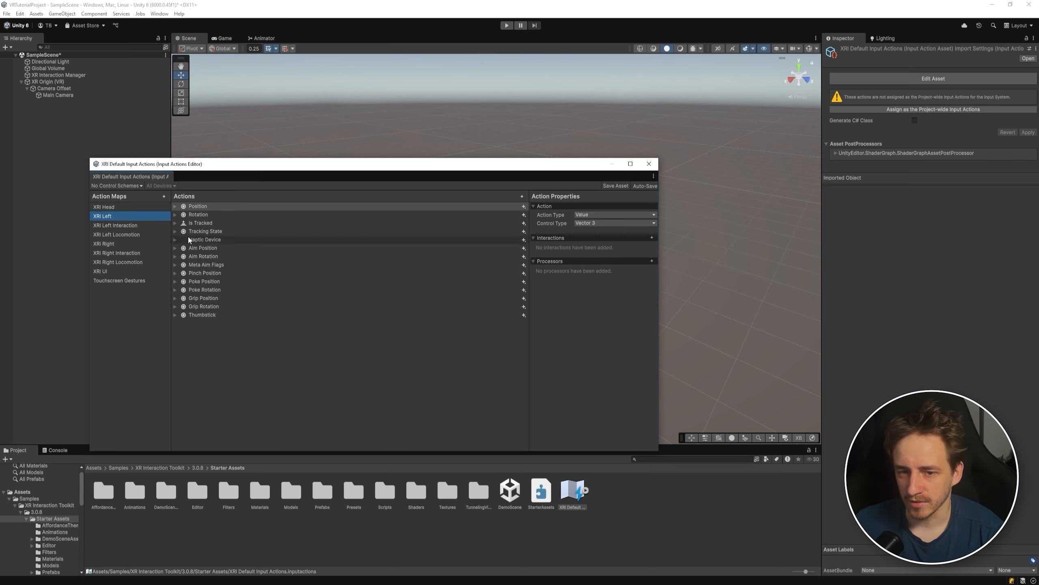
pyautogui.click(126, 228)
pyautogui.click(146, 235)
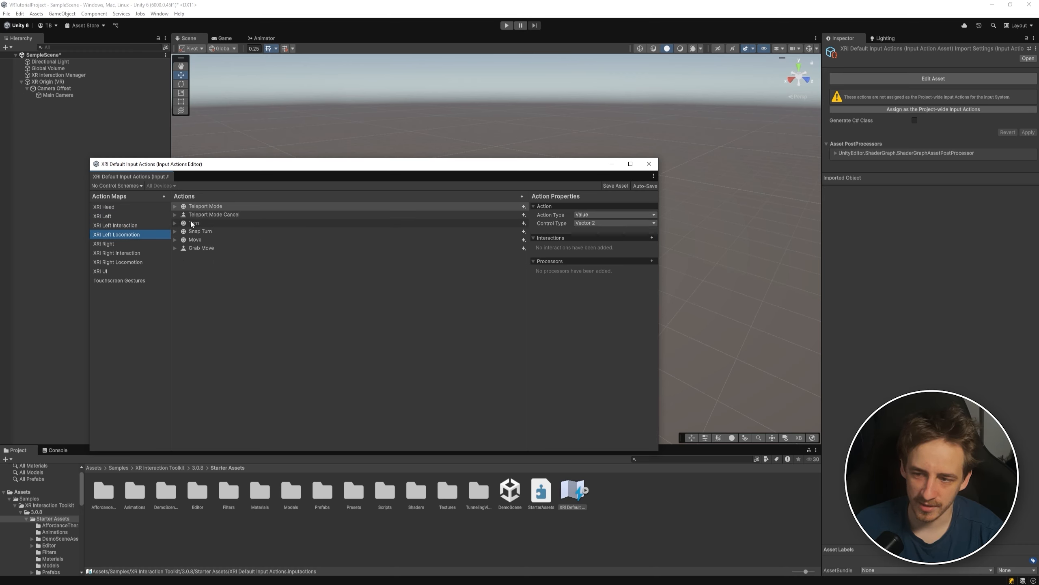
# Inspect the Turn action's properties in the XRI Left Locomotion map and close the input actions editor.
pyautogui.click(221, 224)
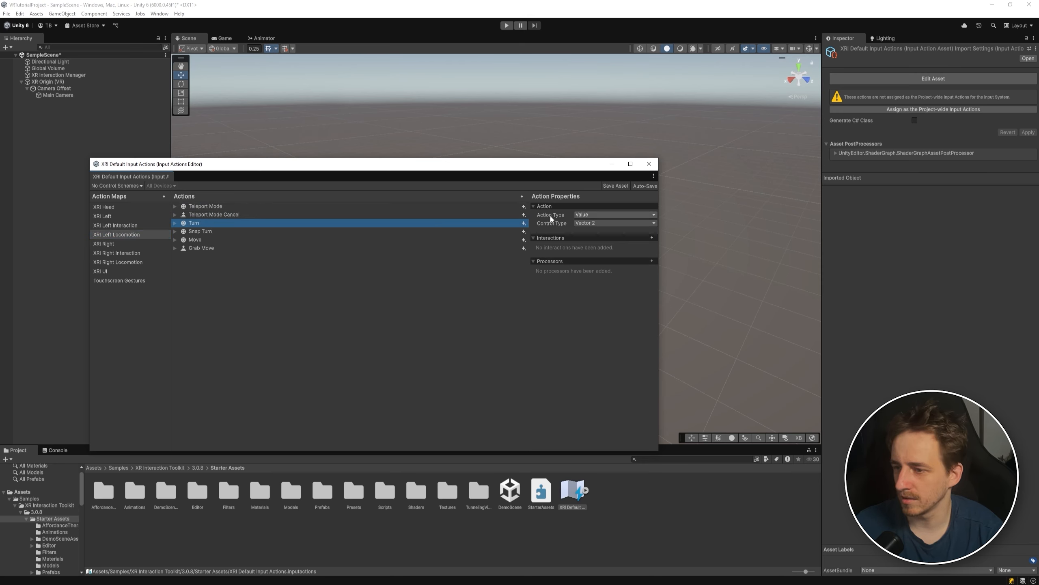
pyautogui.click(646, 165)
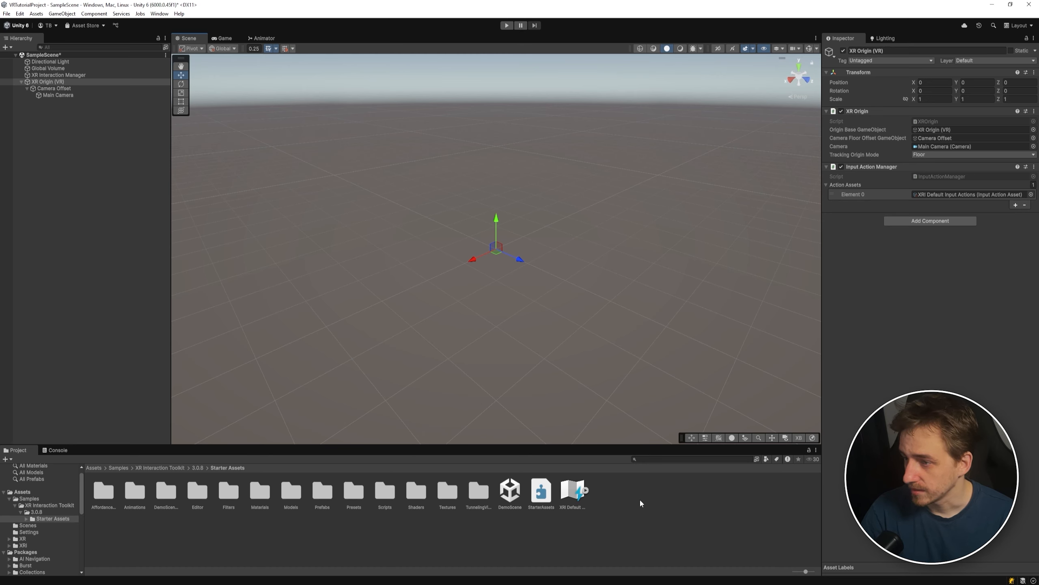
# Add a 3D Plane to the scene as a floor and run the scene in Play mode.
pyautogui.rightClick(36, 128)
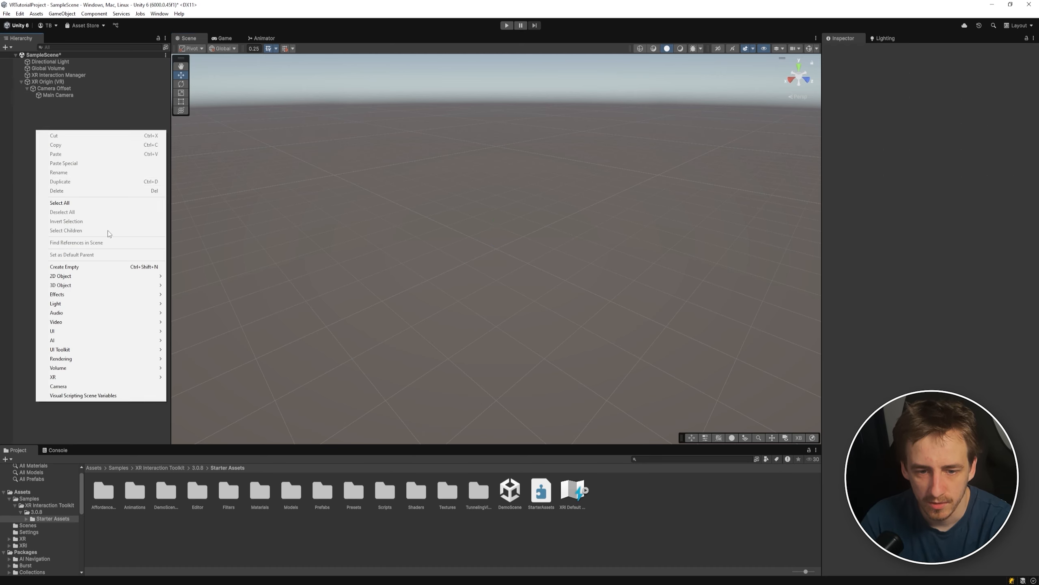
pyautogui.moveTo(96, 282)
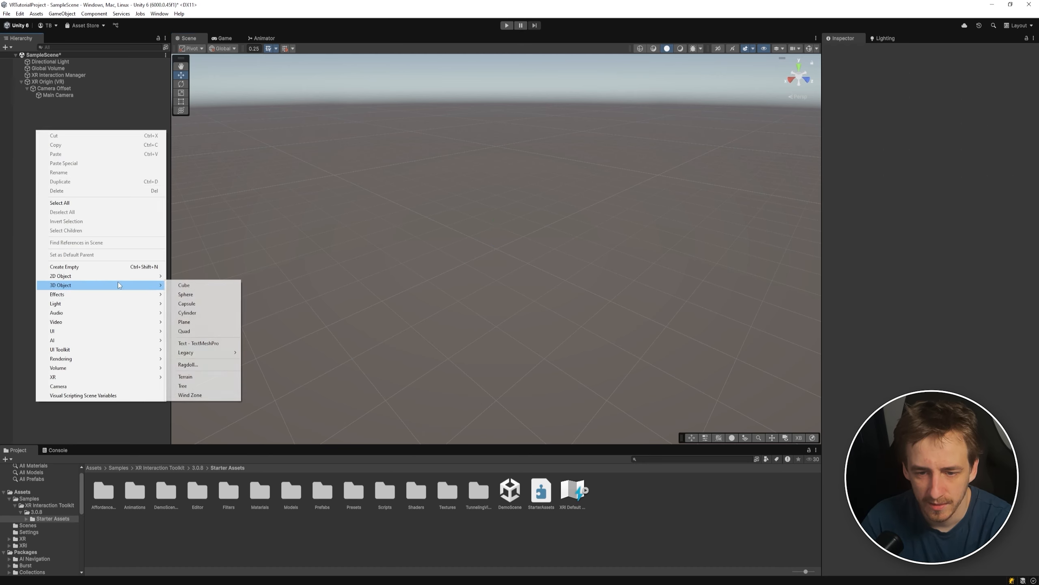
pyautogui.click(185, 322)
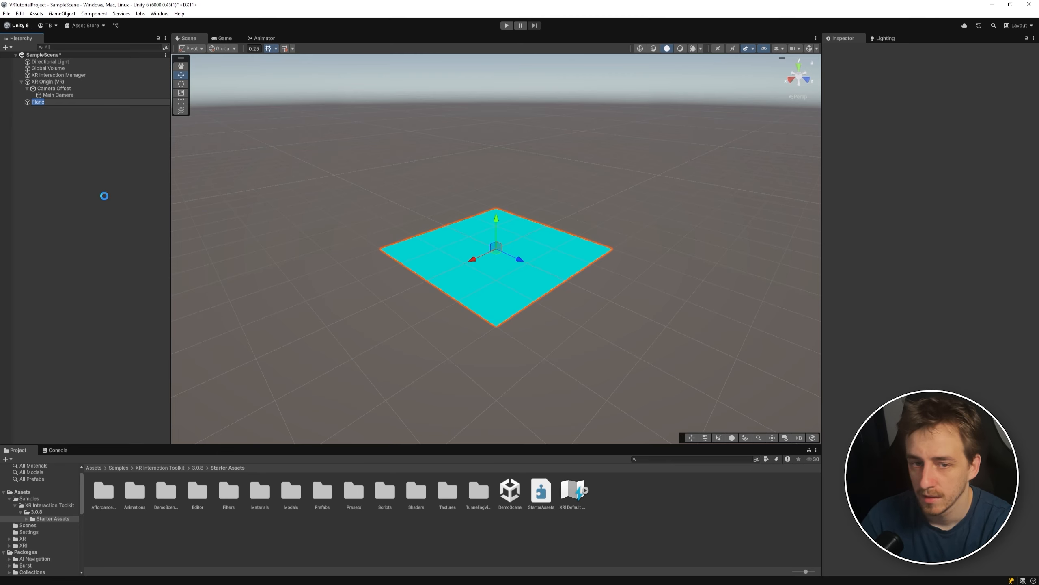
pyautogui.click(68, 135)
pyautogui.click(70, 102)
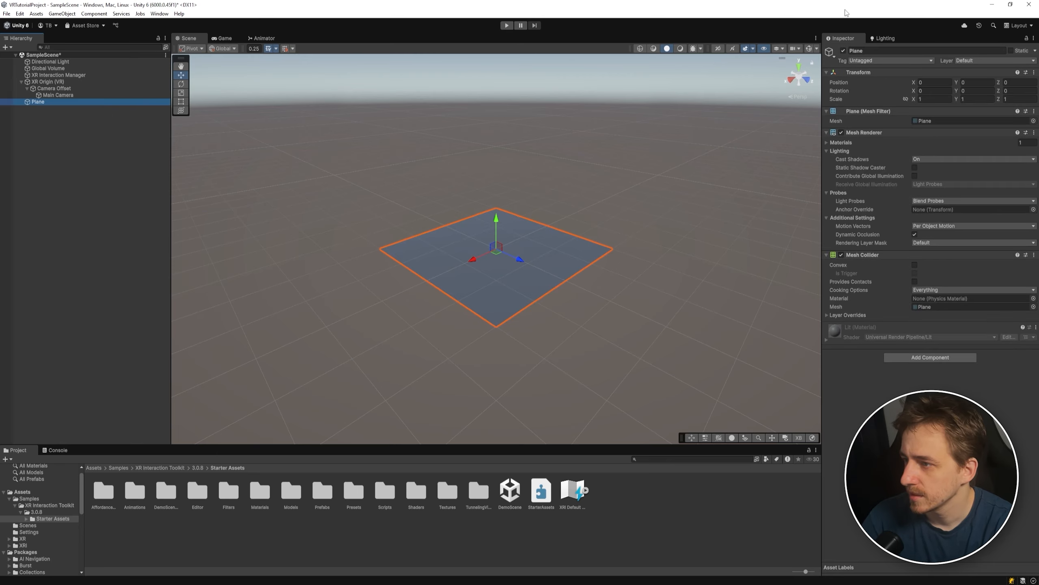
pyautogui.click(94, 215)
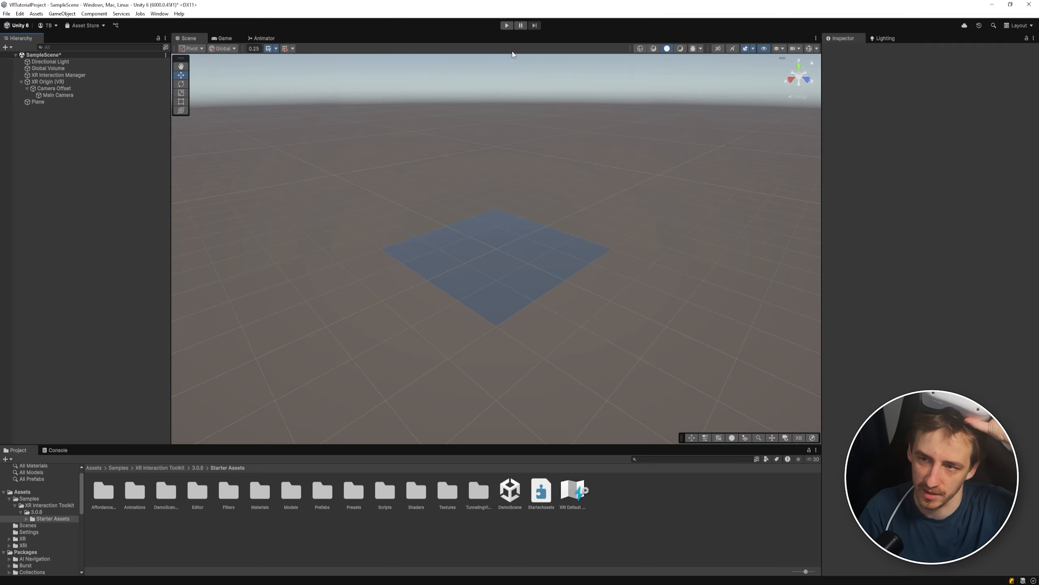
pyautogui.click(507, 26)
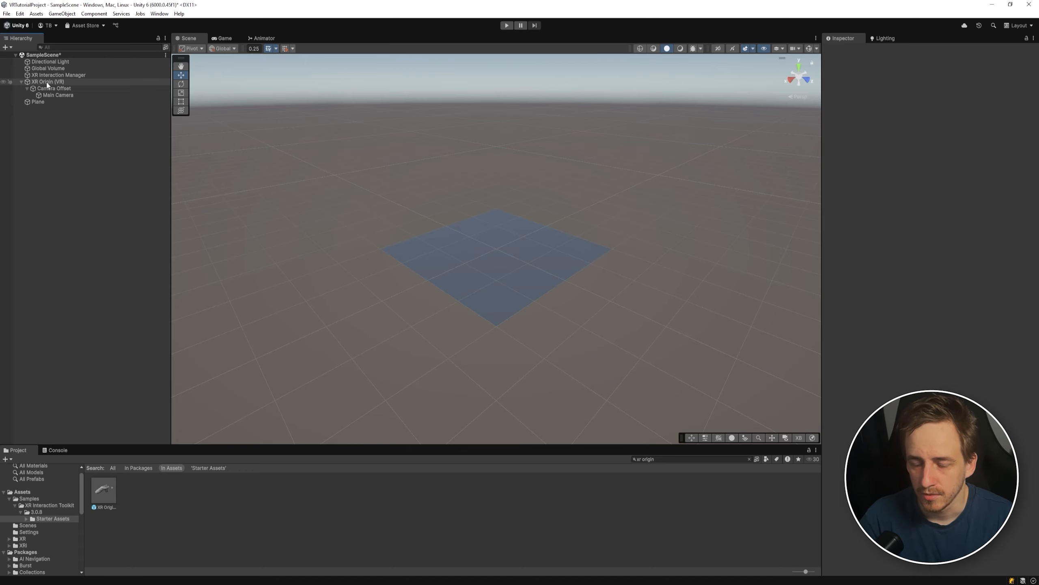
# Create an empty child object under Camera Offset and name it LefthandController.
pyautogui.click(47, 82)
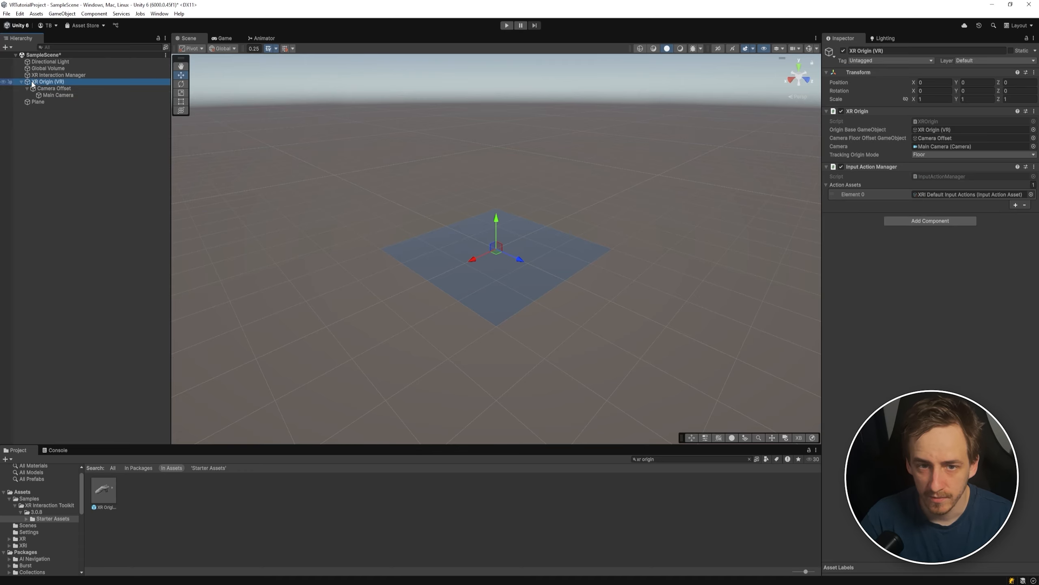
pyautogui.click(53, 88)
pyautogui.rightClick(60, 93)
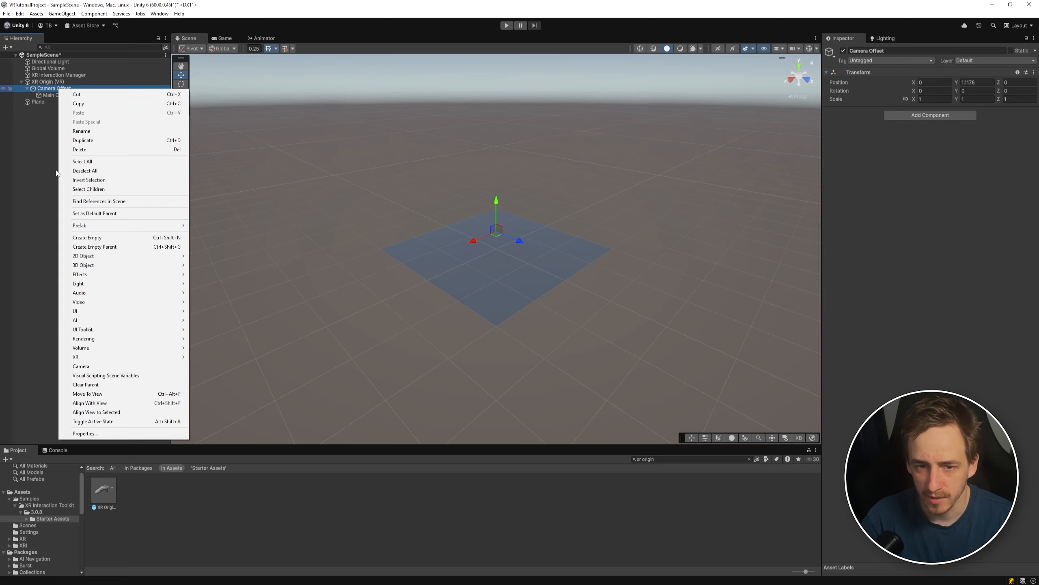
pyautogui.click(122, 237)
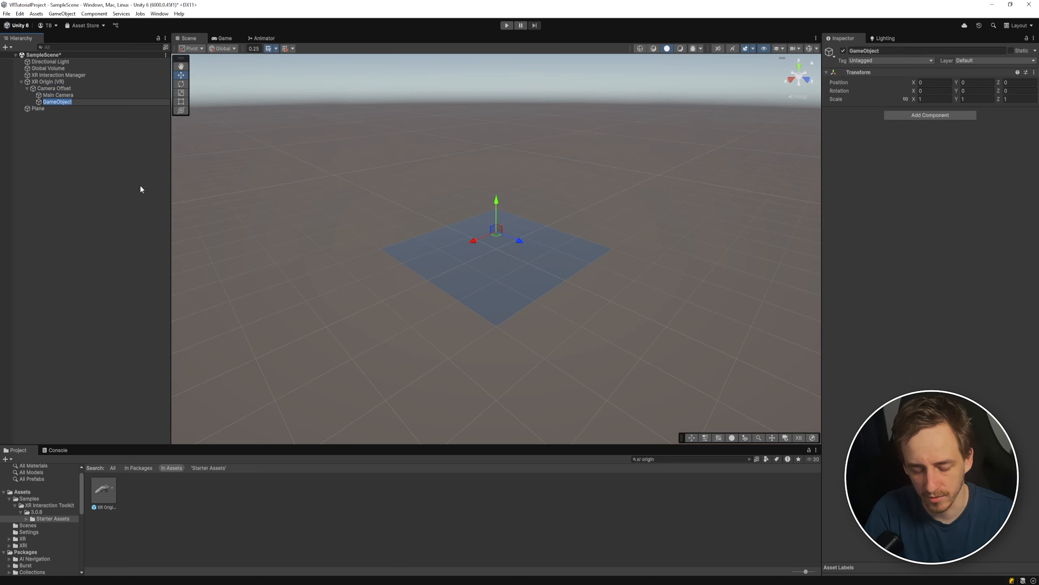
pyautogui.write('L')
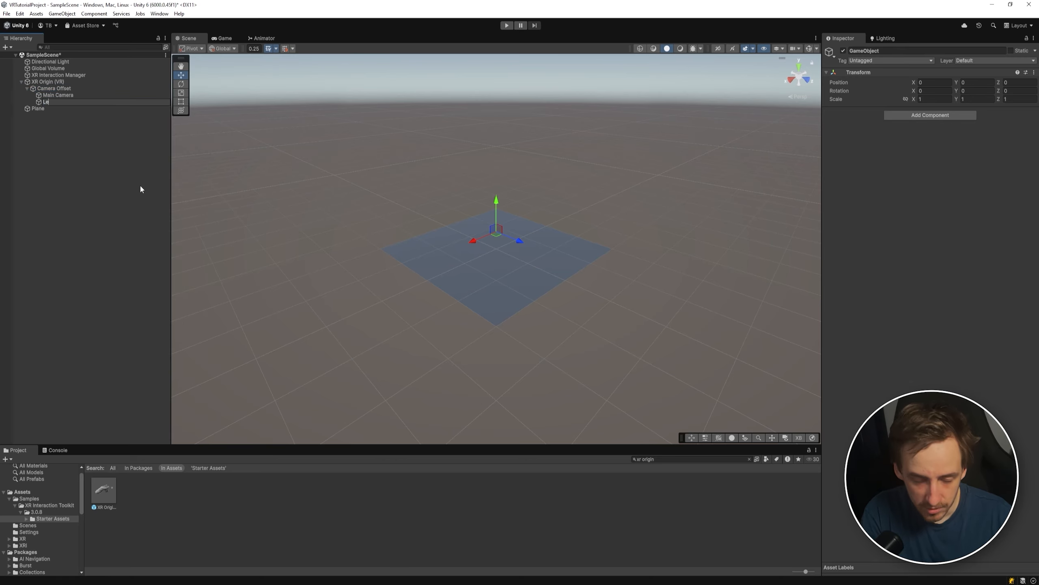
pyautogui.write('efthandController')
pyautogui.press('Return')
# Duplicate LefthandController and rename the copy RighthandController.
pyautogui.hotkey('ctrl', 'd')
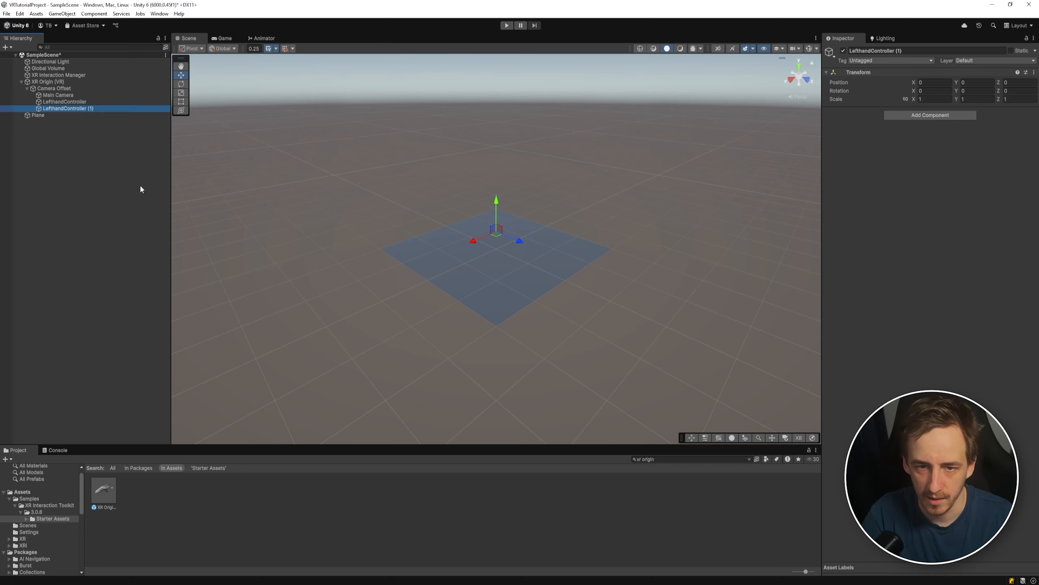
pyautogui.press('F2')
pyautogui.press('End')
pyautogui.press('BackSpace')
pyautogui.press('BackSpace')
pyautogui.press('BackSpace')
pyautogui.press('BackSpace')
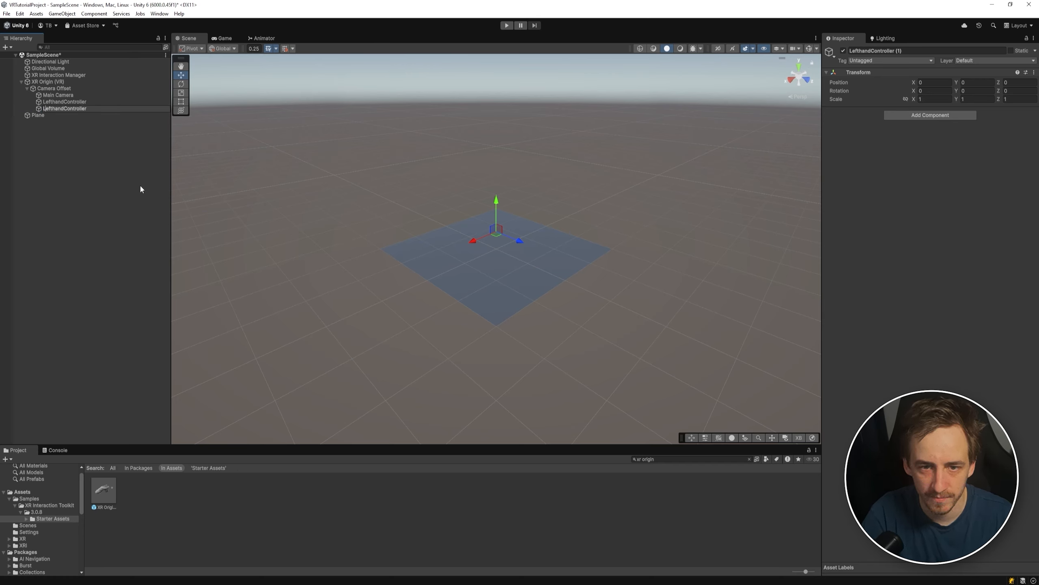
pyautogui.press('Right')
pyautogui.press('Right')
pyautogui.press('Right')
pyautogui.press('BackSpace')
pyautogui.press('BackSpace')
pyautogui.press('BackSpace')
pyautogui.press('BackSpace')
pyautogui.write('Right')
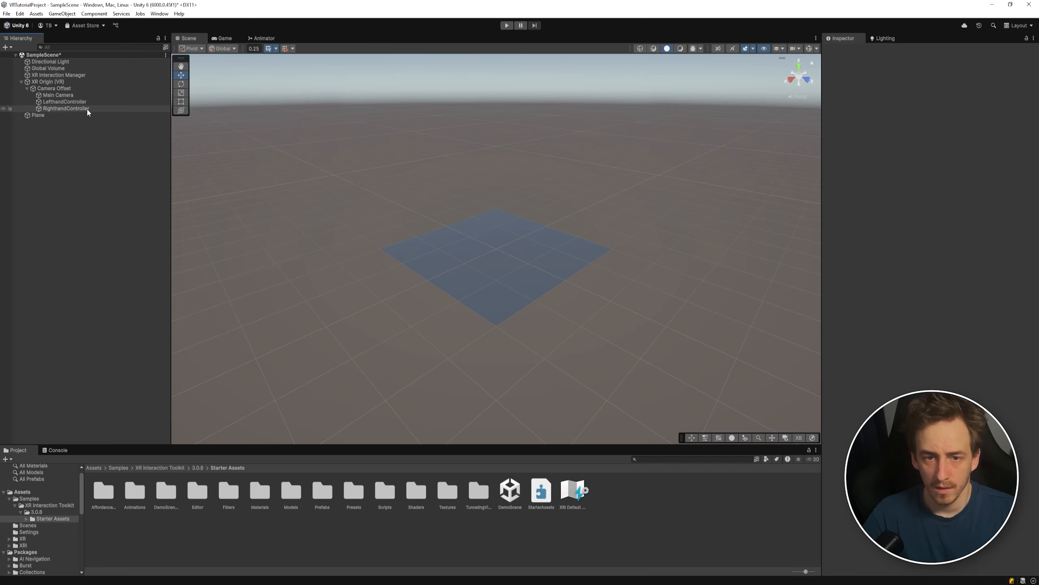
# Add a Controller Input Action Manager component to both LefthandController and RighthandController.
pyautogui.click(76, 101)
pyautogui.keyDown('shift'); pyautogui.click(78, 107); pyautogui.keyUp('shift')
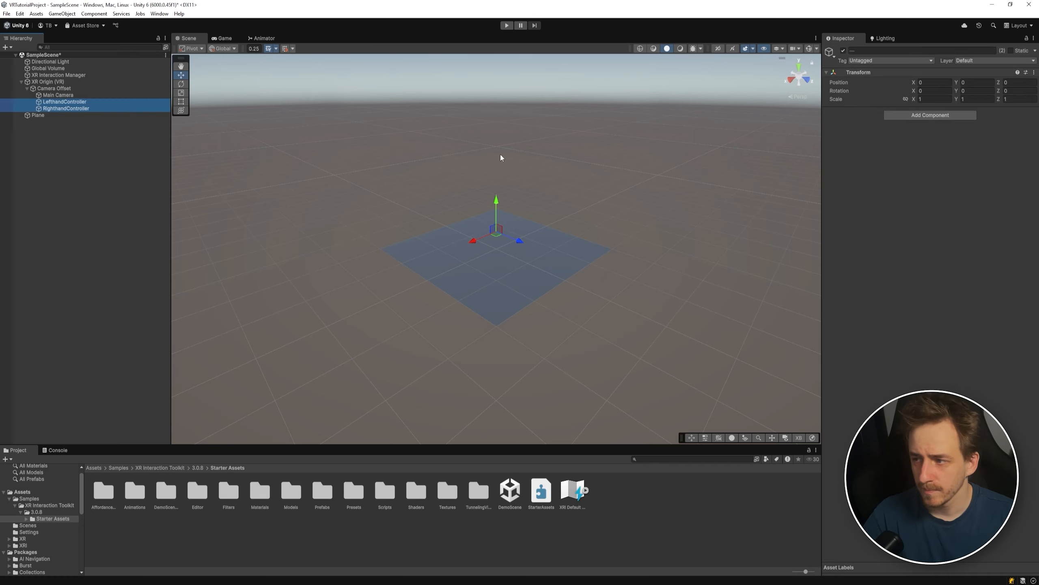
pyautogui.click(947, 114)
pyautogui.write('controller')
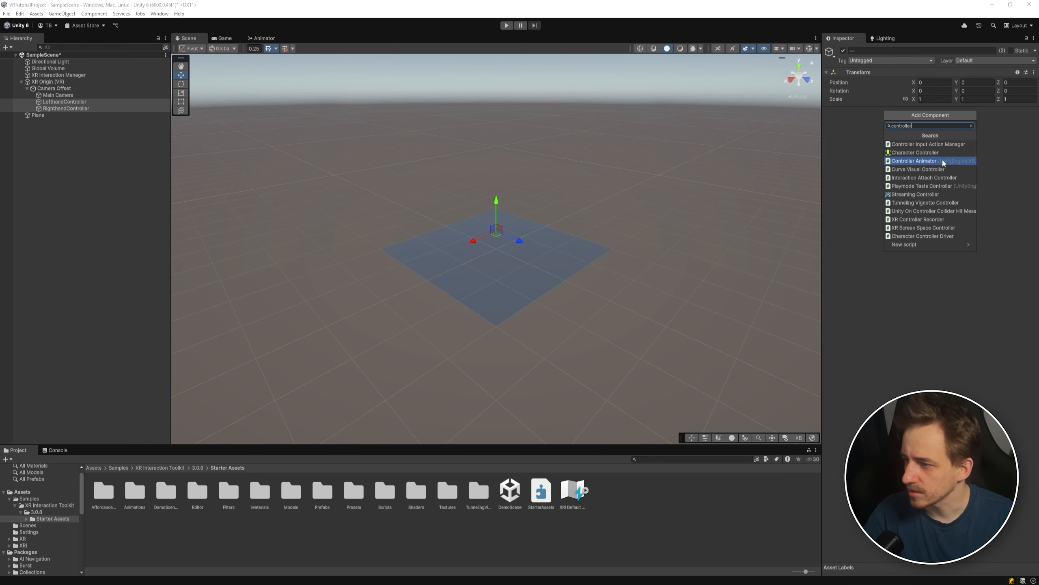
pyautogui.click(942, 157)
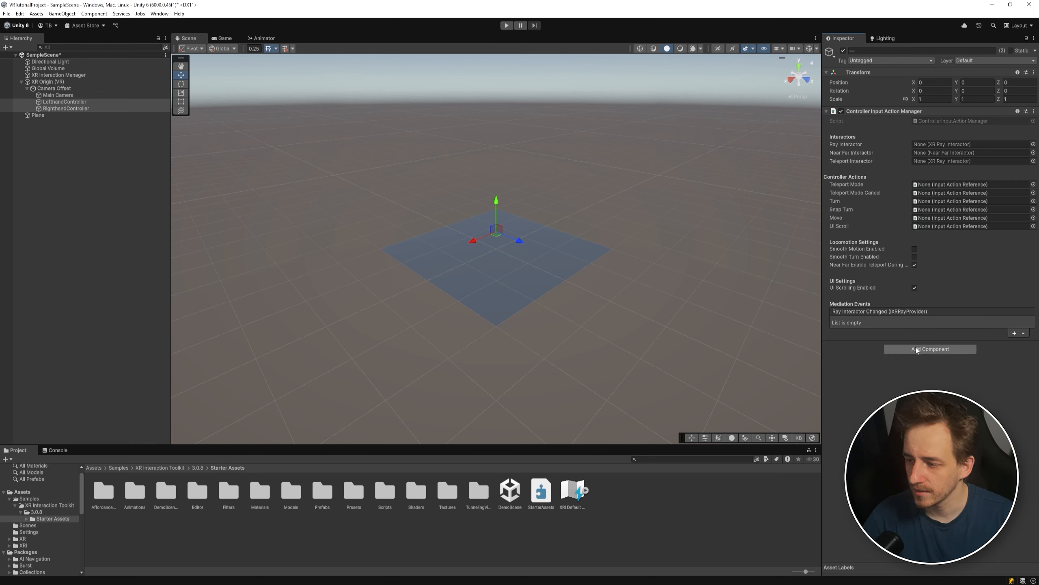
# Add a Tracked Pose Driver (Input System) component to both hand controller objects.
pyautogui.click(916, 349)
pyautogui.write('trac')
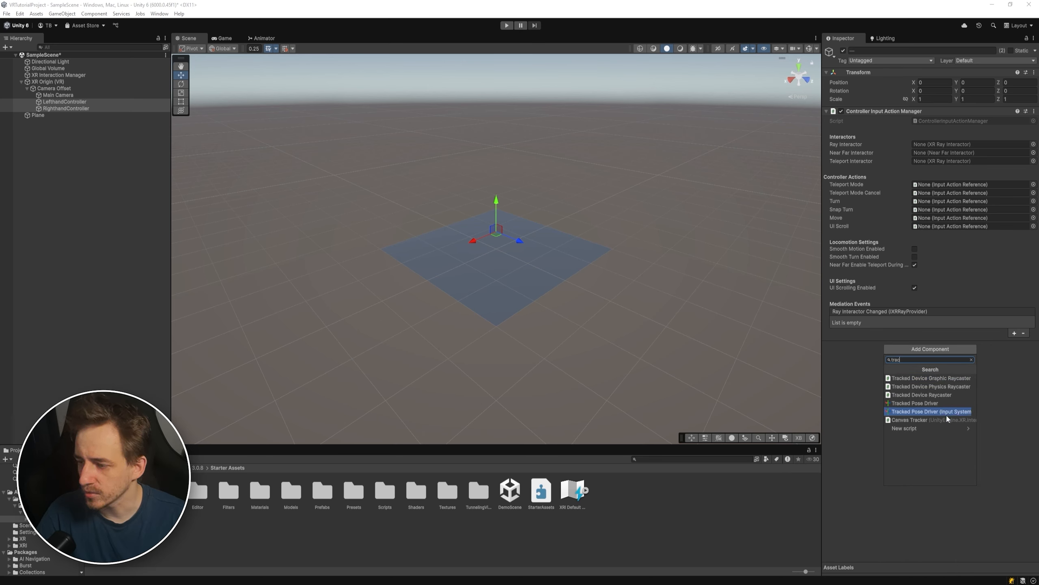
pyautogui.click(941, 411)
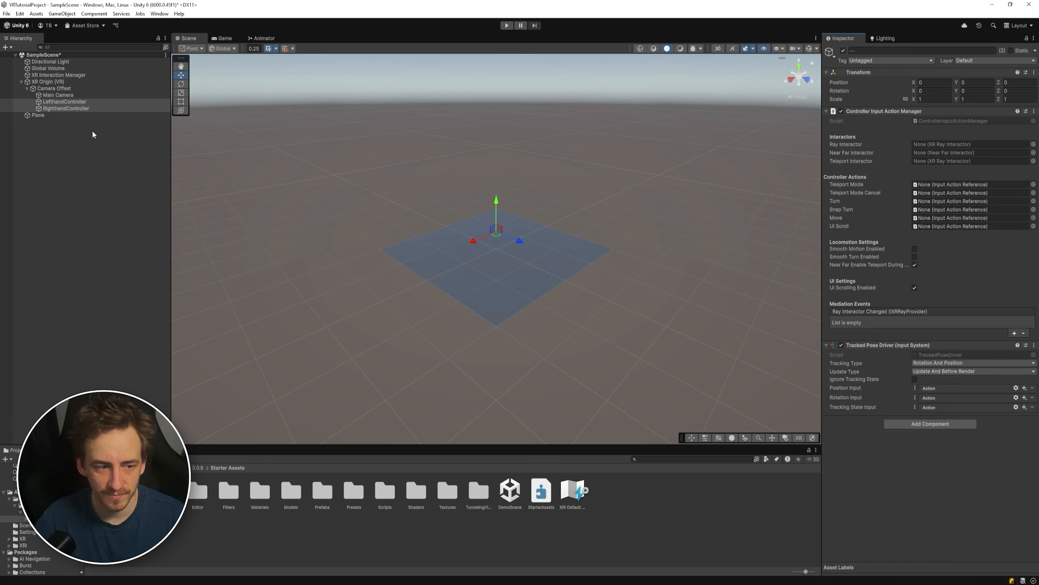
# Apply the XRI Default Left Controller InputActionManager preset to LefthandController's Controller Input Action Manager.
pyautogui.click(78, 102)
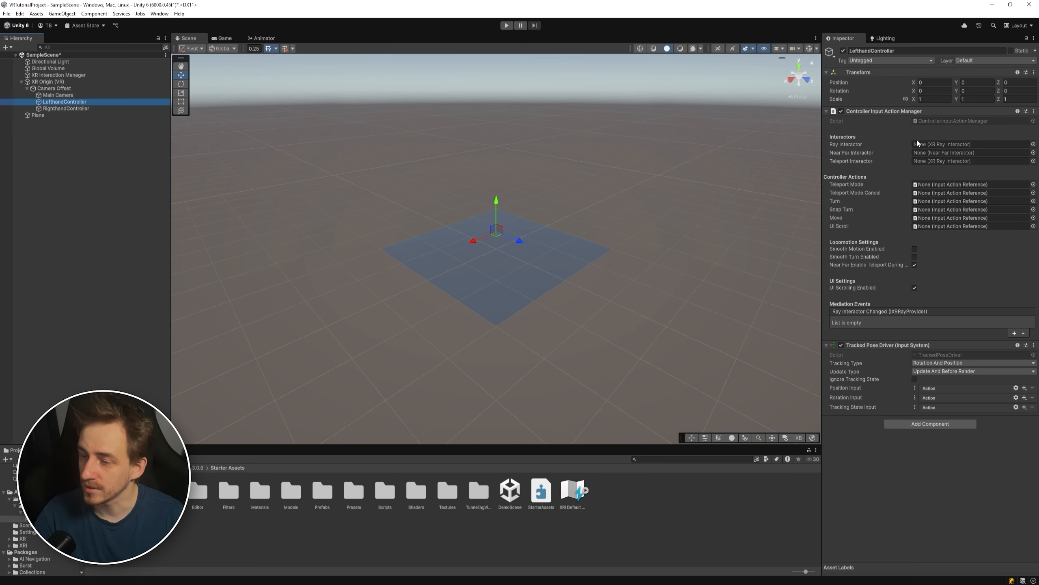
pyautogui.click(1027, 111)
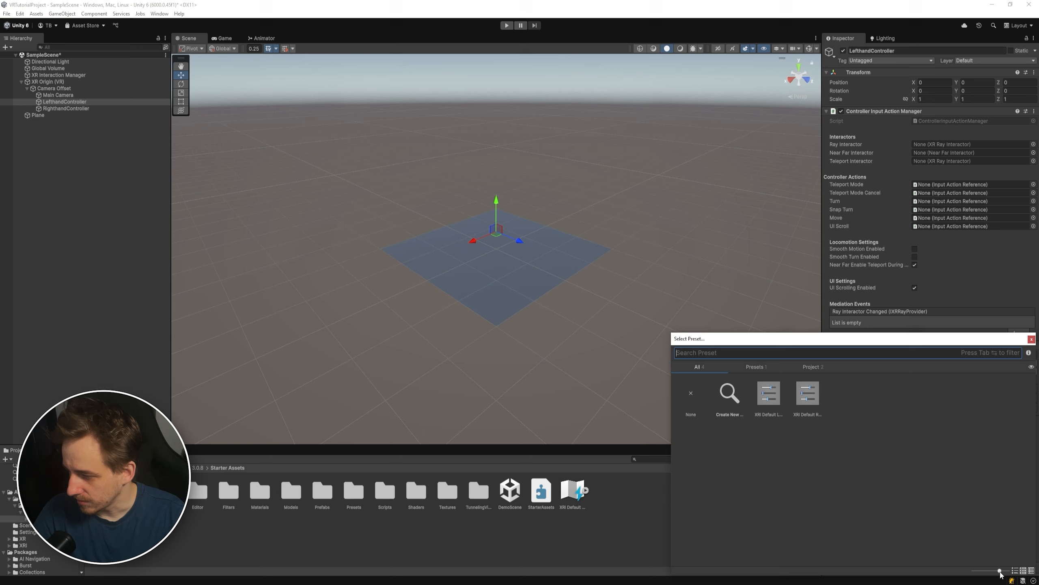
pyautogui.moveTo(1000, 571); pyautogui.dragTo(973, 571)
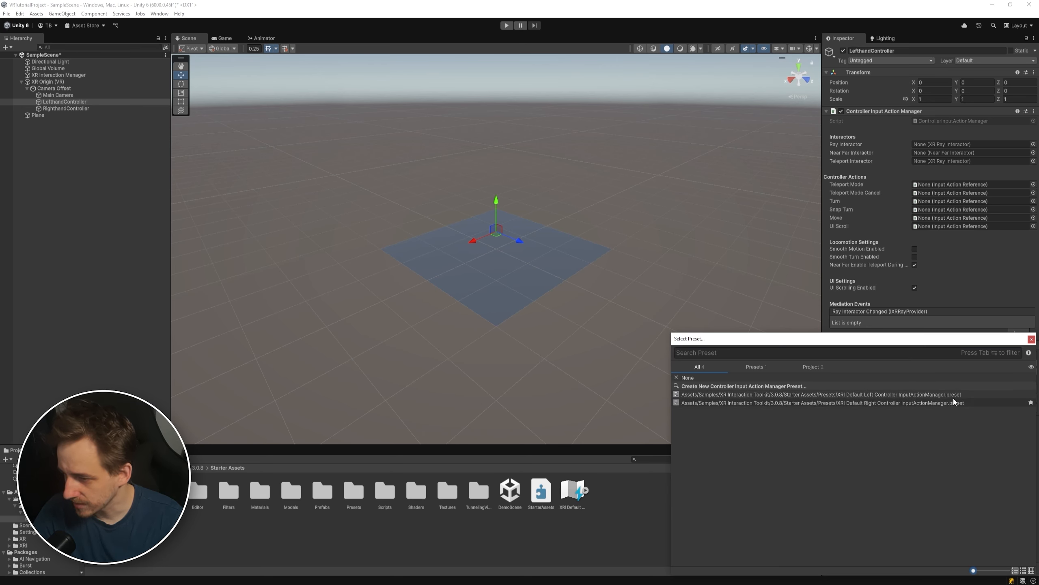
pyautogui.doubleClick(901, 394)
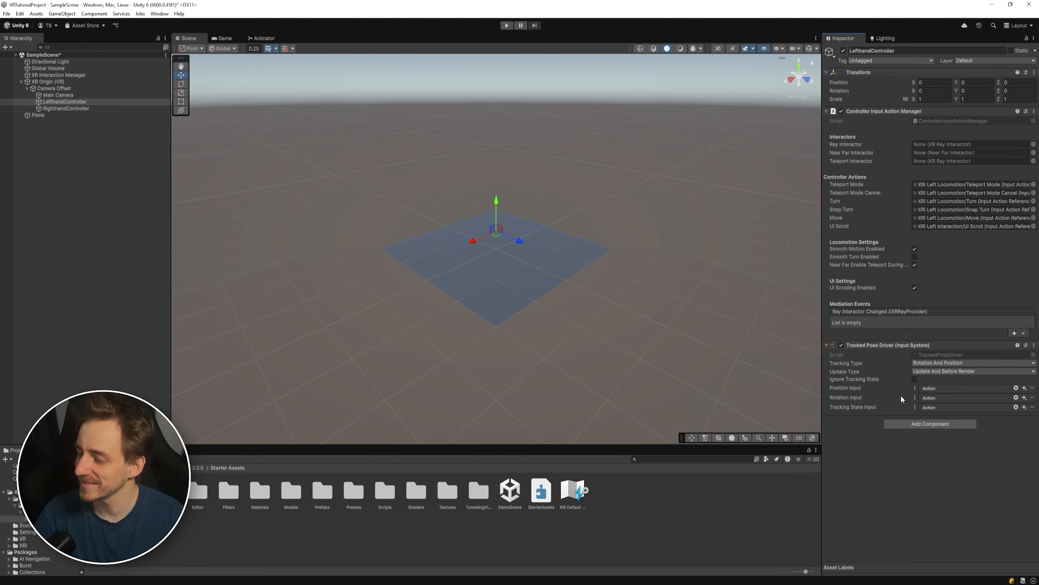
# Apply the XRI Default Right Controller InputActionManager preset to RighthandController's Controller Input Action Manager.
pyautogui.click(92, 108)
pyautogui.click(1026, 111)
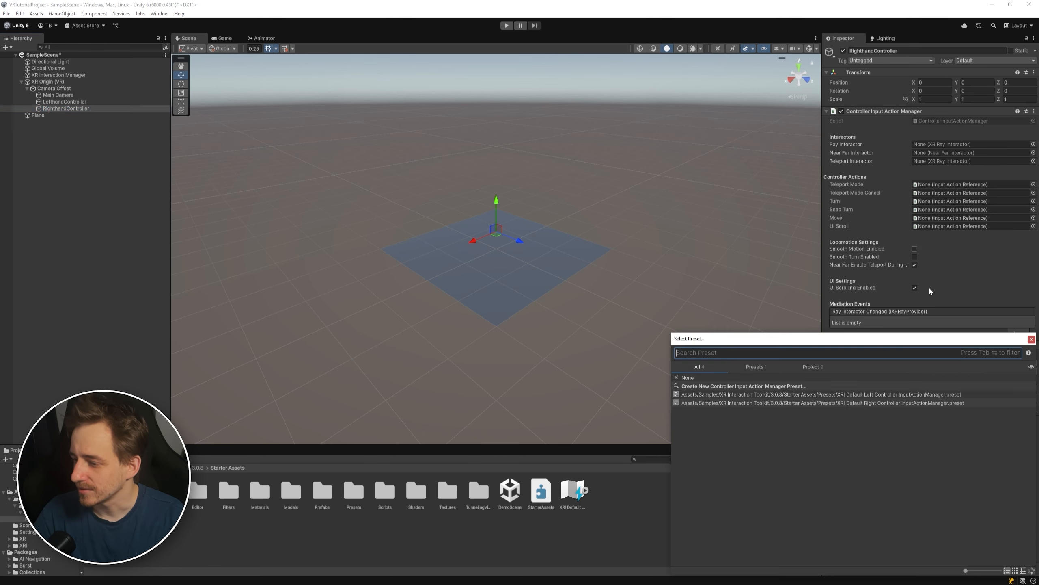
pyautogui.doubleClick(902, 403)
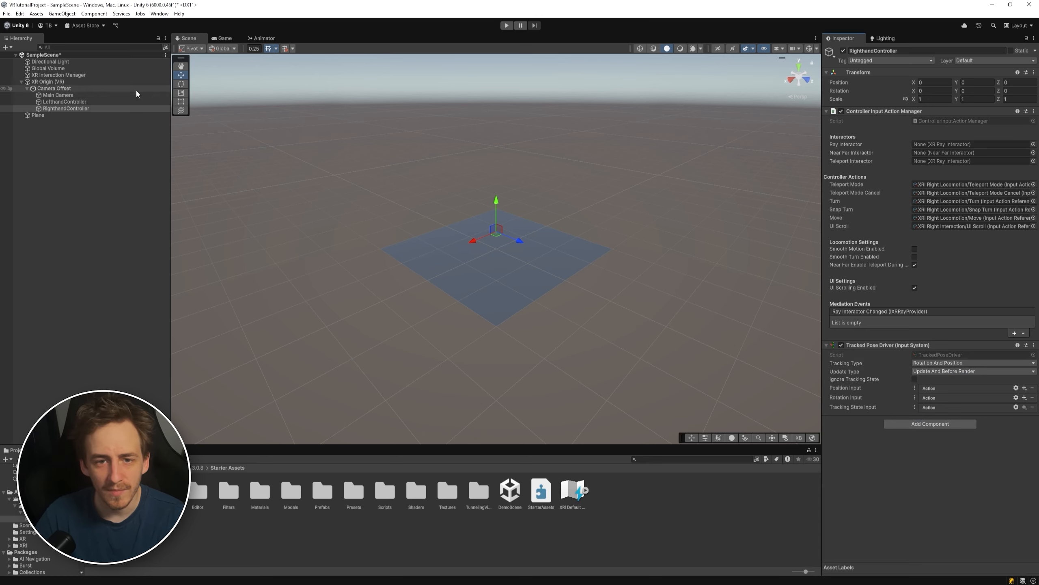
# Switch the Position, Rotation and Tracking State inputs of LefthandController's Tracked Pose Driver to Use Reference.
pyautogui.click(79, 102)
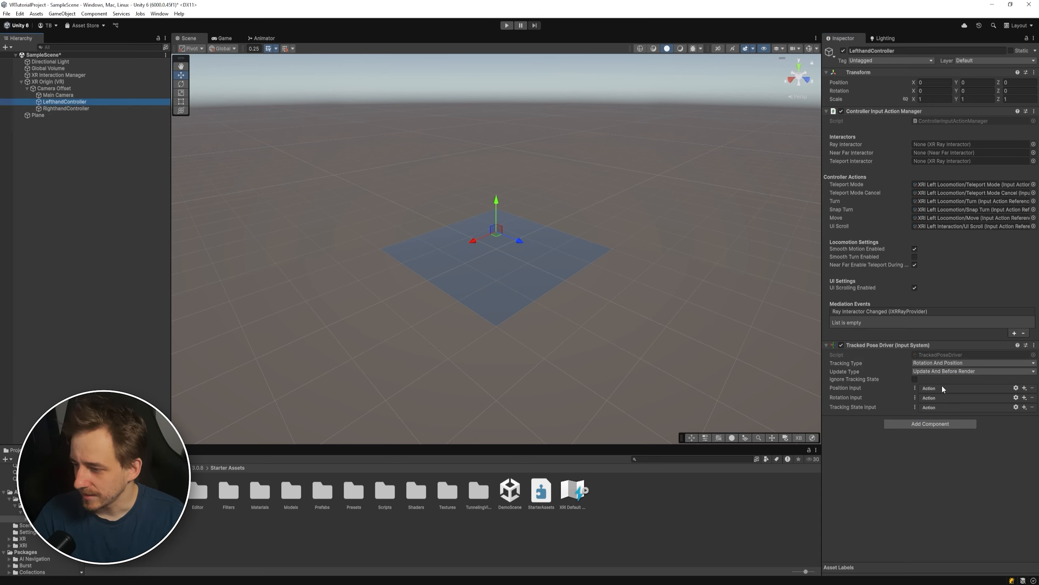
pyautogui.click(915, 388)
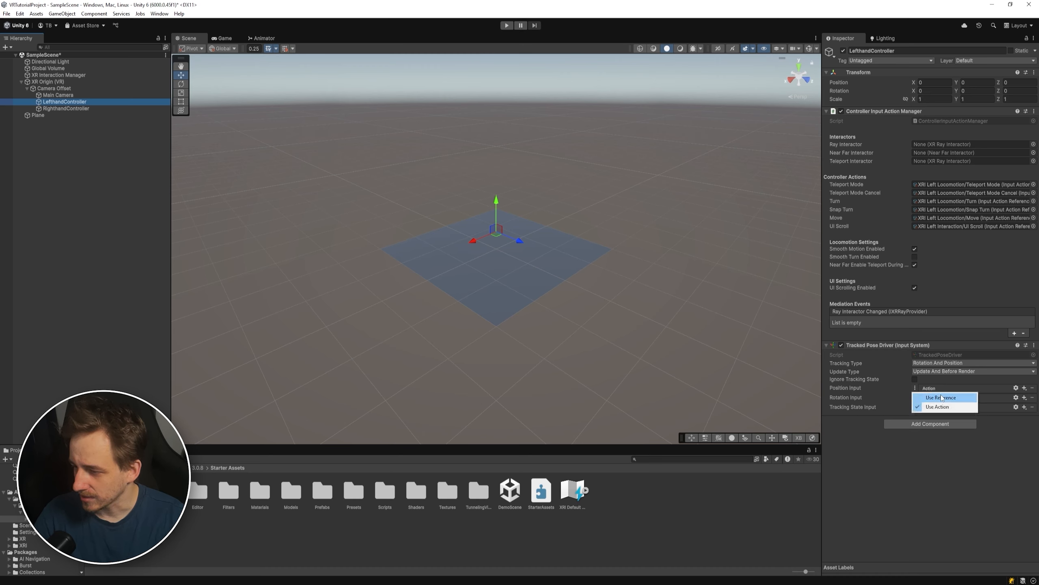
pyautogui.click(941, 397)
pyautogui.click(916, 397)
pyautogui.click(937, 406)
pyautogui.click(915, 405)
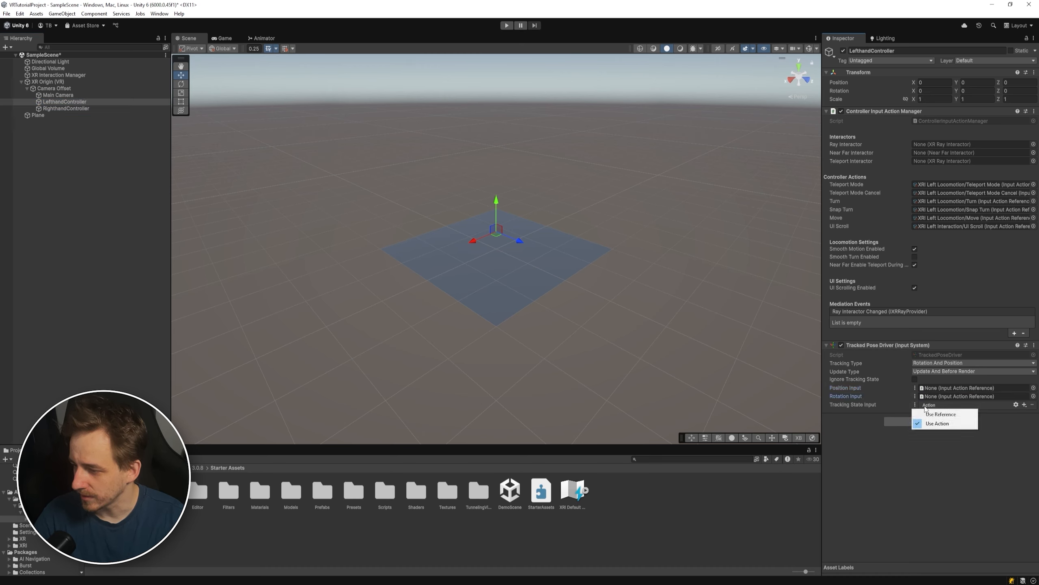
pyautogui.click(941, 415)
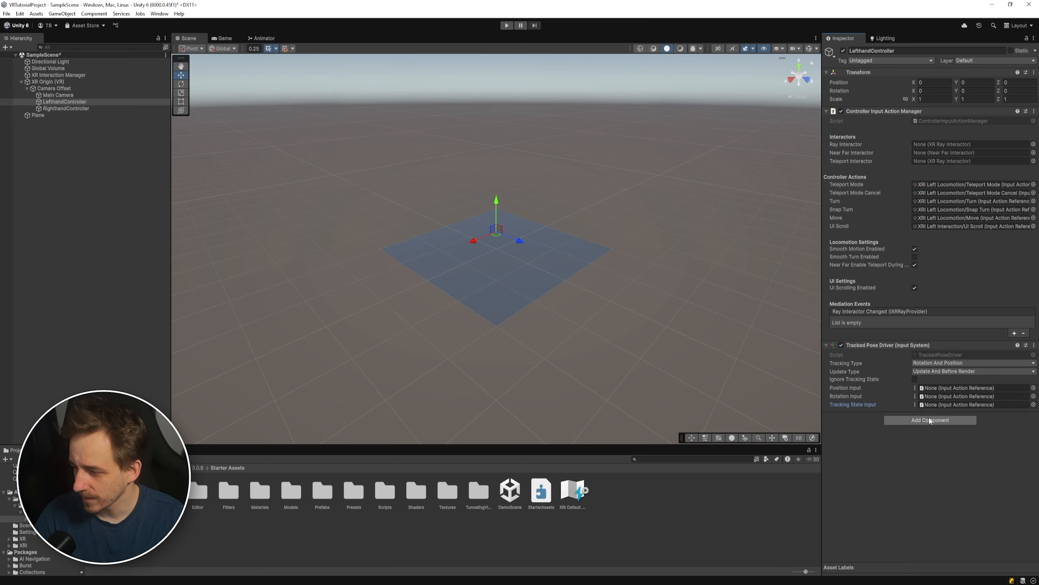
# Assign XRI Left/Position as the Position Input reference of LefthandController's Tracked Pose Driver.
pyautogui.click(1033, 388)
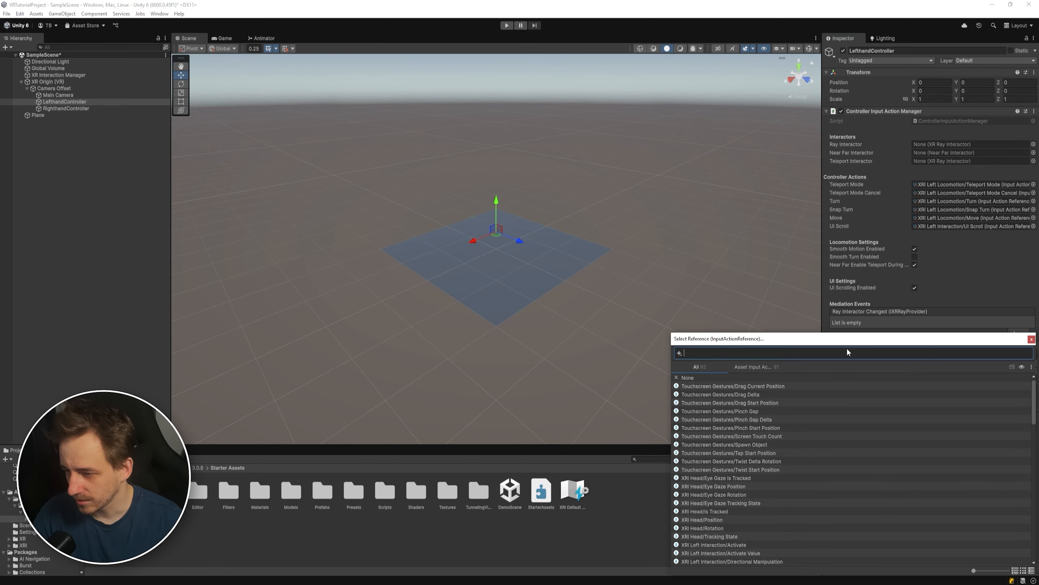
pyautogui.write('left')
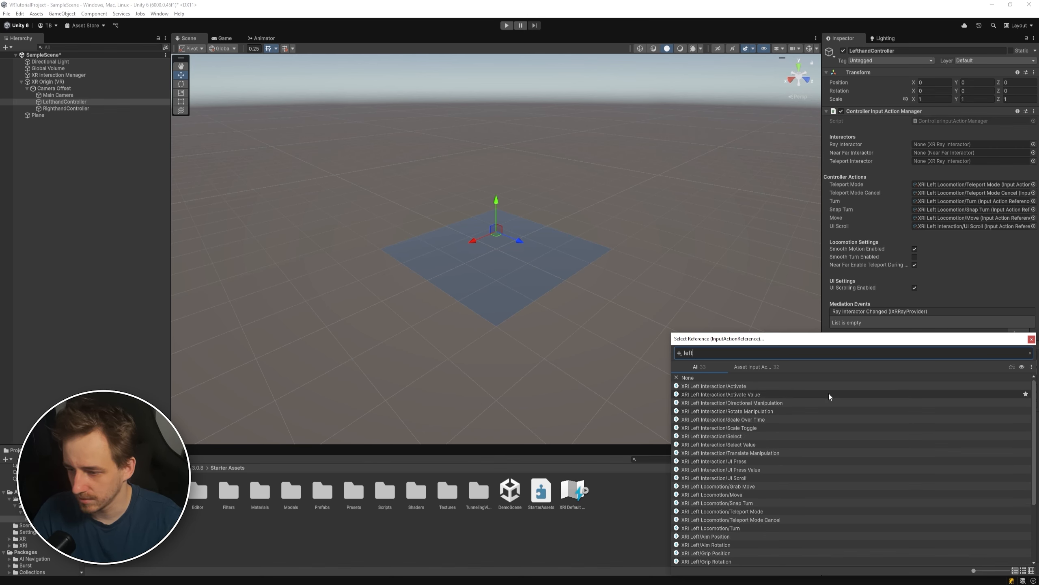
pyautogui.scroll(-5, 762, 438)
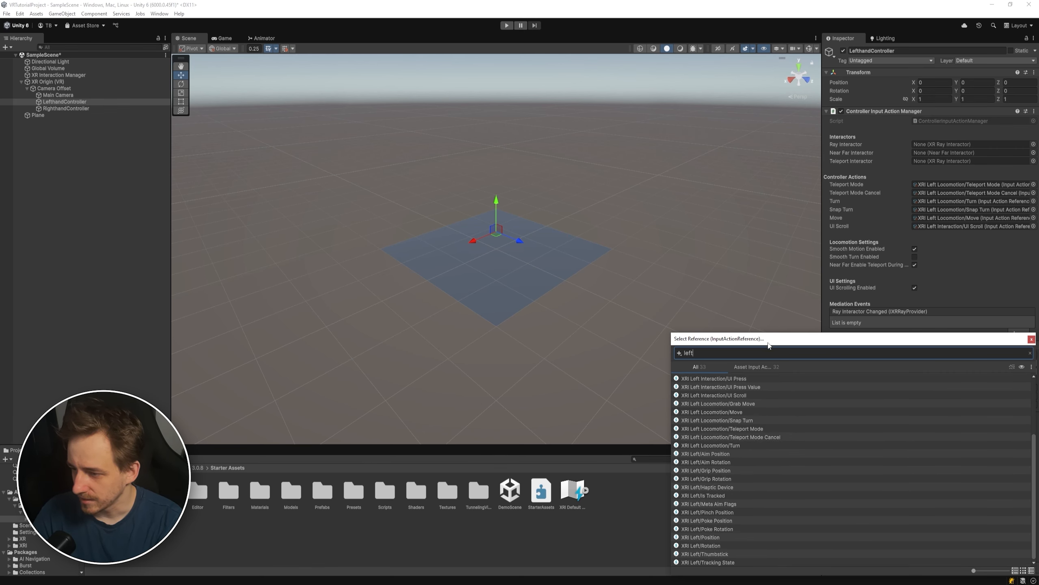
pyautogui.moveTo(768, 345); pyautogui.dragTo(550, 274)
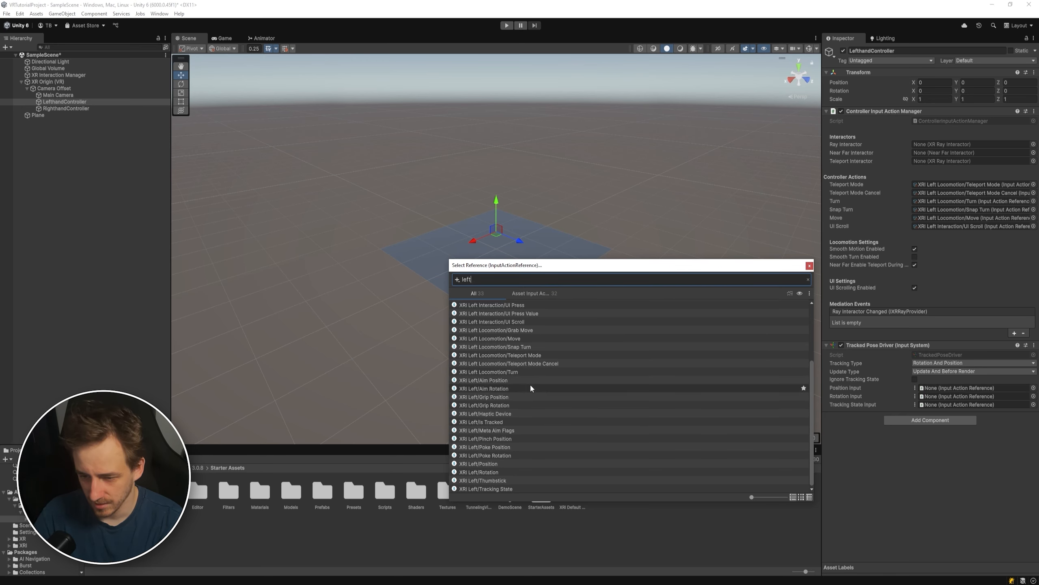
pyautogui.click(496, 464)
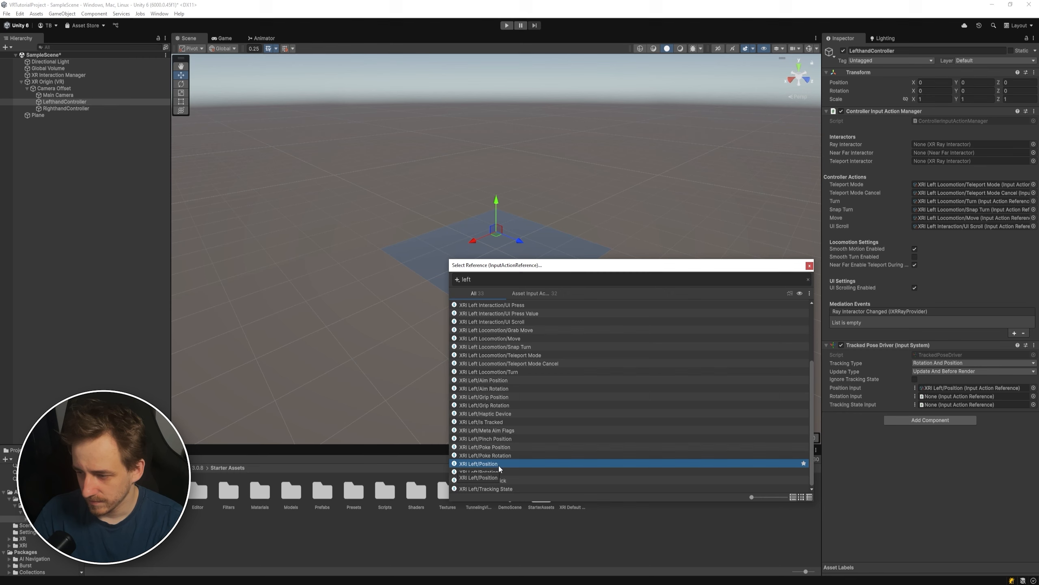
# Assign XRI Left/Rotation as the Rotation Input reference of LefthandController's Tracked Pose Driver.
pyautogui.doubleClick(499, 465)
pyautogui.click(1034, 405)
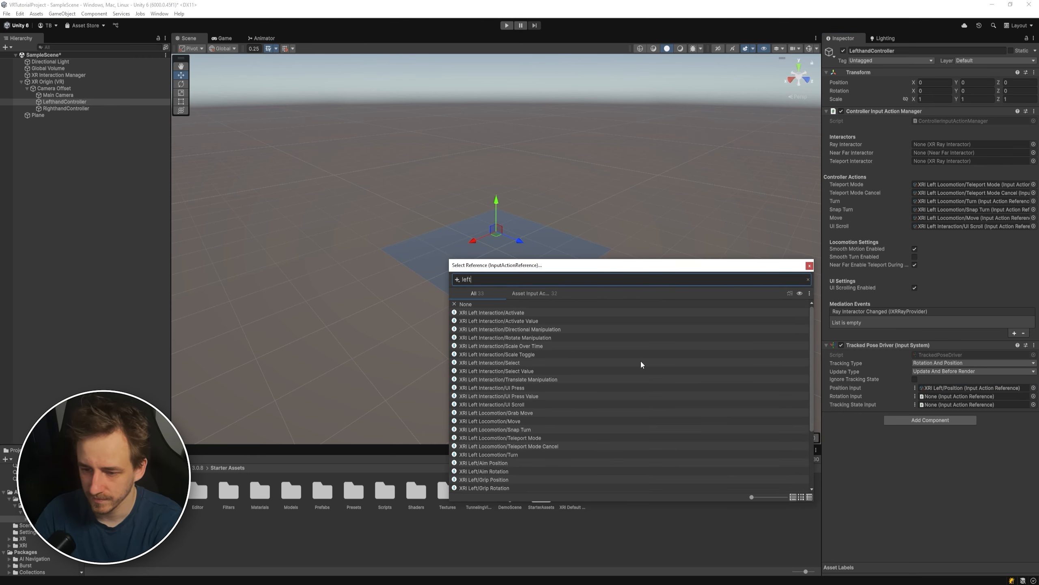
pyautogui.scroll(-3, 528, 432)
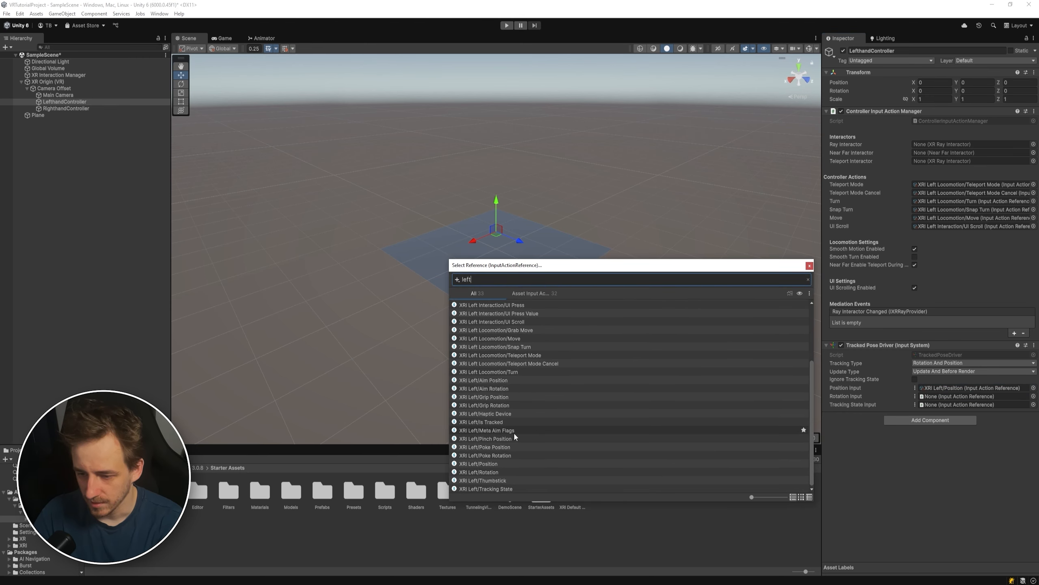
pyautogui.click(493, 472)
pyautogui.doubleClick(496, 472)
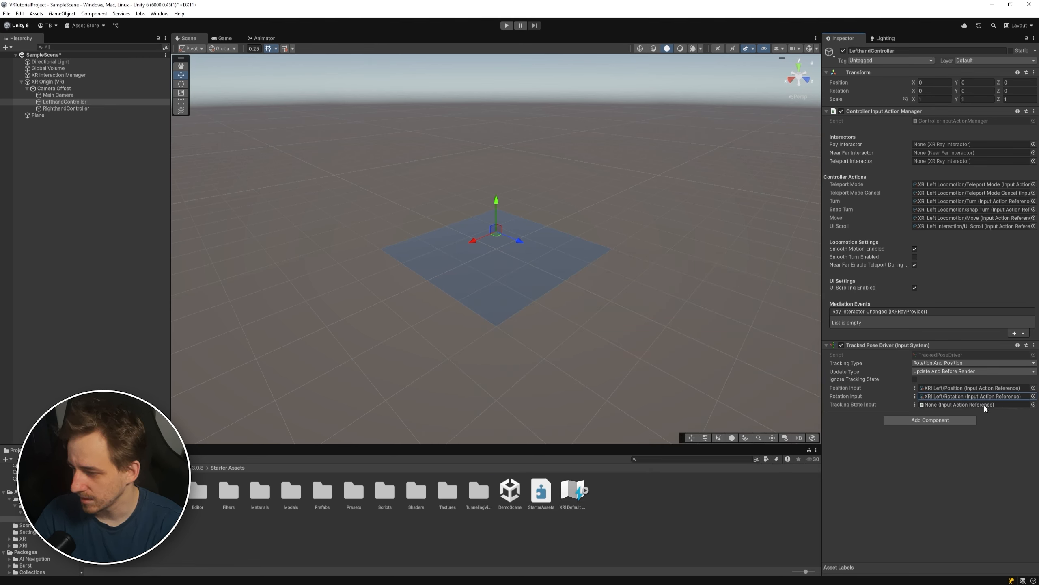
# Assign XRI Left/Tracking State as the Tracking State Input reference of LefthandController's Tracked Pose Driver.
pyautogui.click(1034, 405)
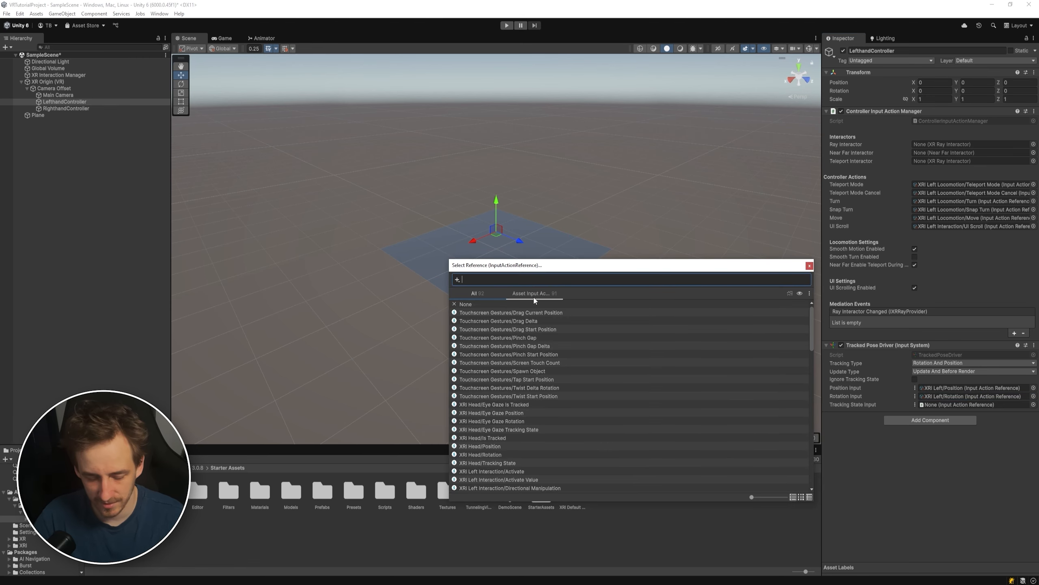
pyautogui.write('left')
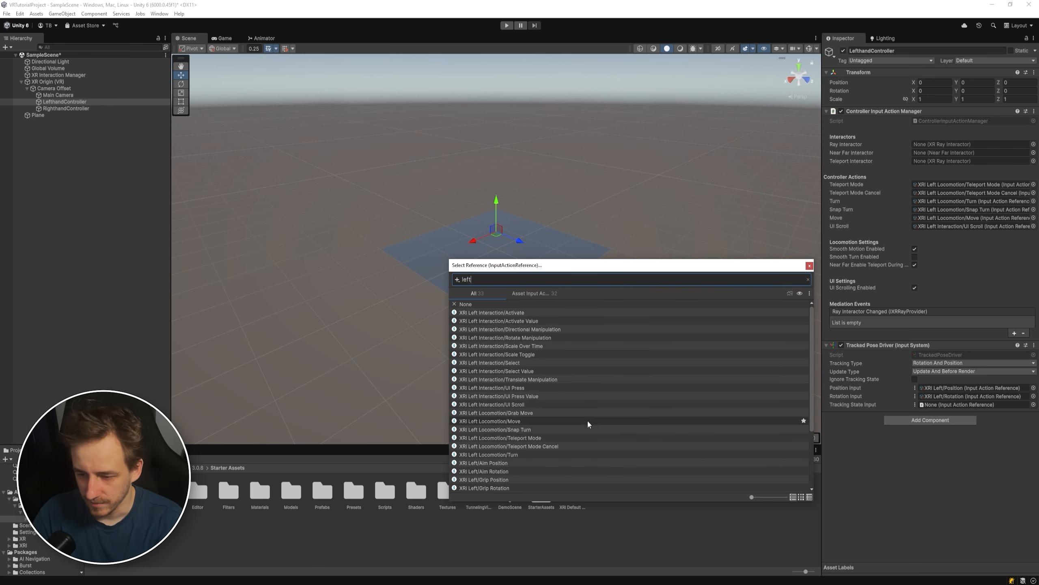
pyautogui.scroll(-3, 569, 401)
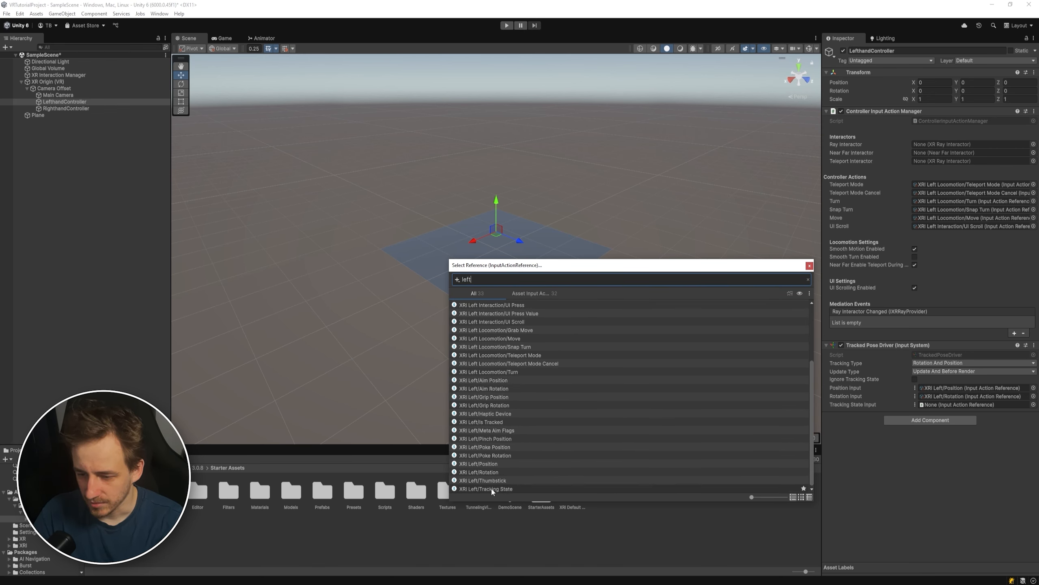
pyautogui.doubleClick(513, 489)
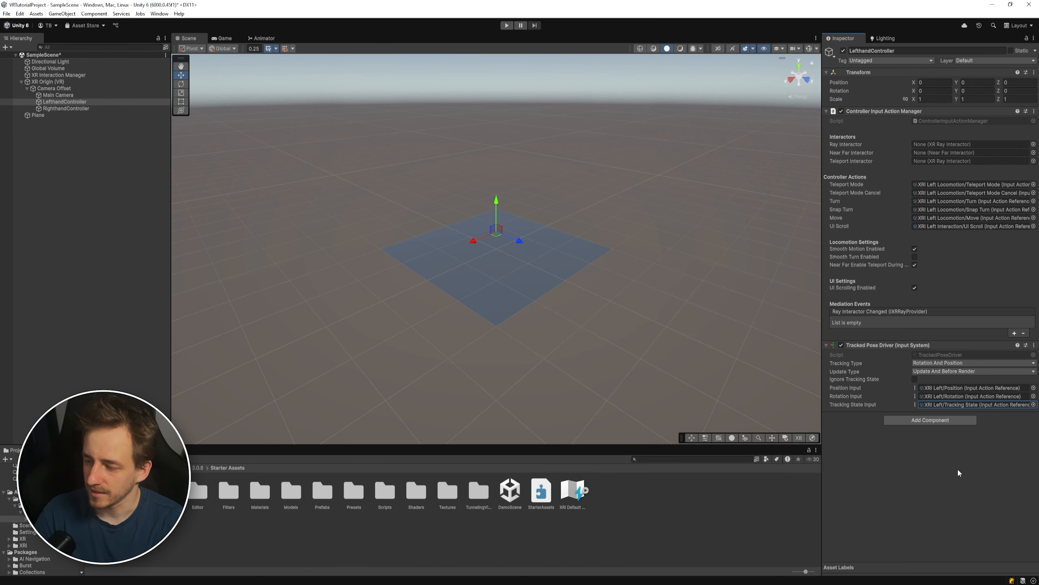
# Switch the Position, Rotation and Tracking State inputs of RighthandController's Tracked Pose Driver to Use Reference.
pyautogui.click(79, 108)
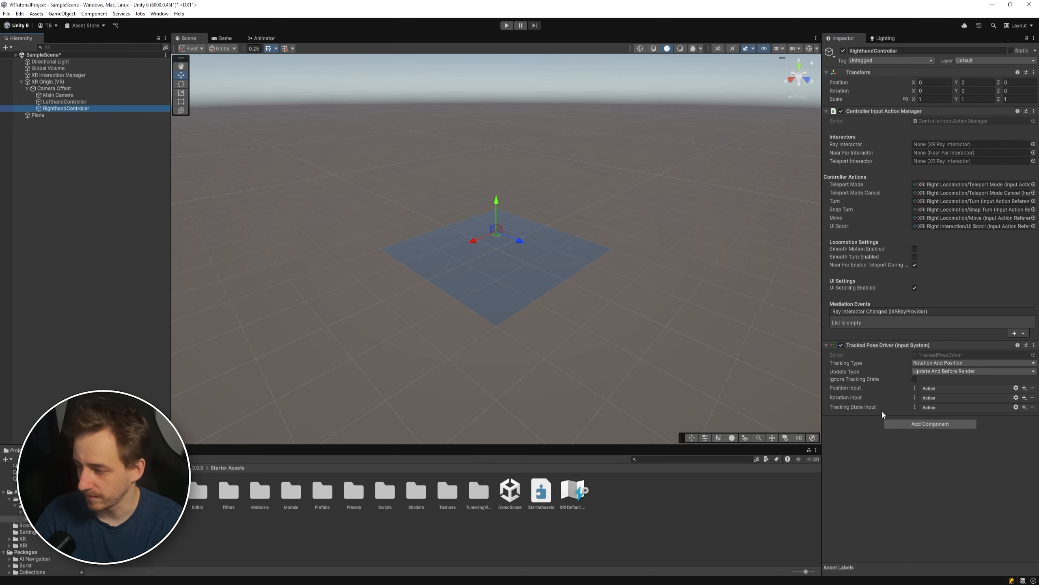
pyautogui.click(915, 388)
pyautogui.click(921, 397)
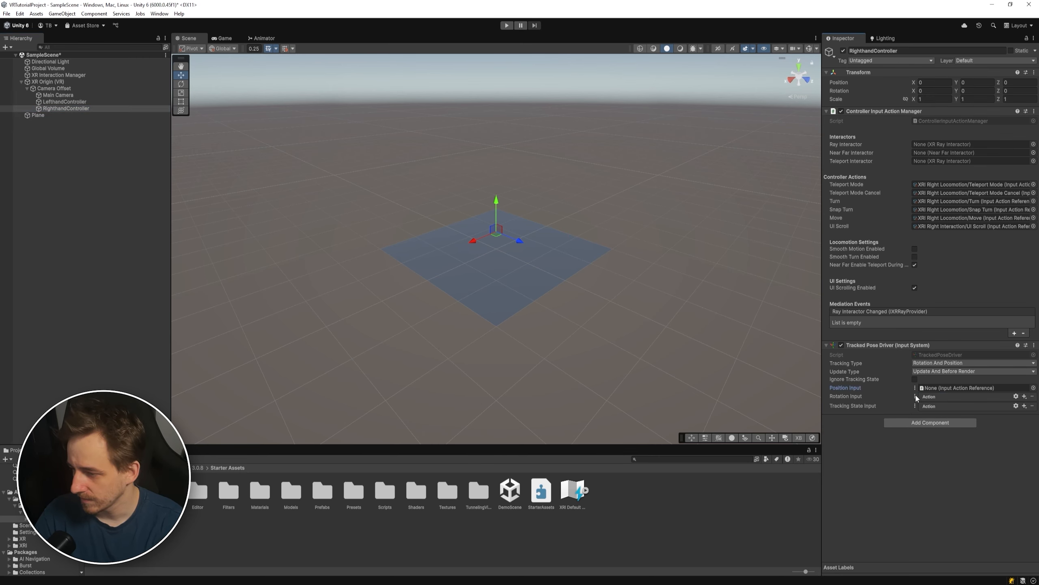
pyautogui.click(915, 396)
pyautogui.click(915, 405)
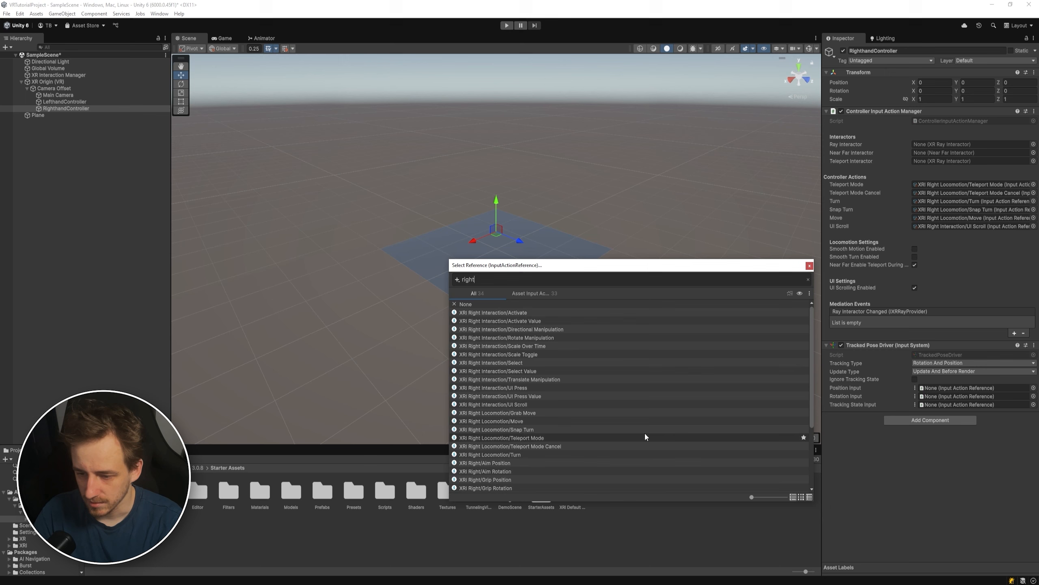
# Assign XRI Right/Position and XRI Right/Rotation as the Position and Rotation Input references of RighthandController's Tracked Pose Driver.
pyautogui.scroll(-4, 645, 433)
pyautogui.doubleClick(476, 455)
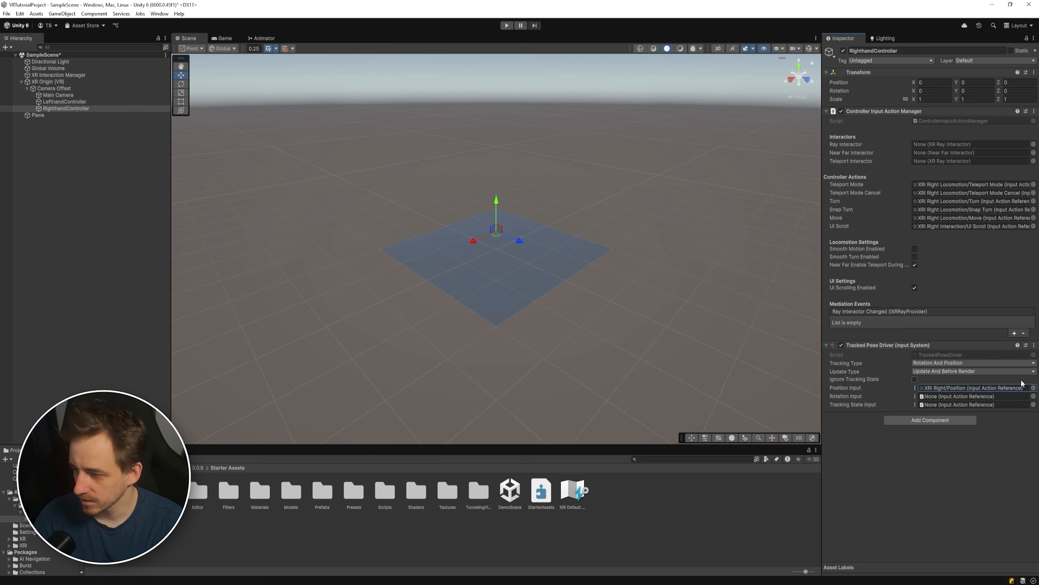
pyautogui.click(1033, 396)
pyautogui.write('right')
pyautogui.scroll(-4, 606, 399)
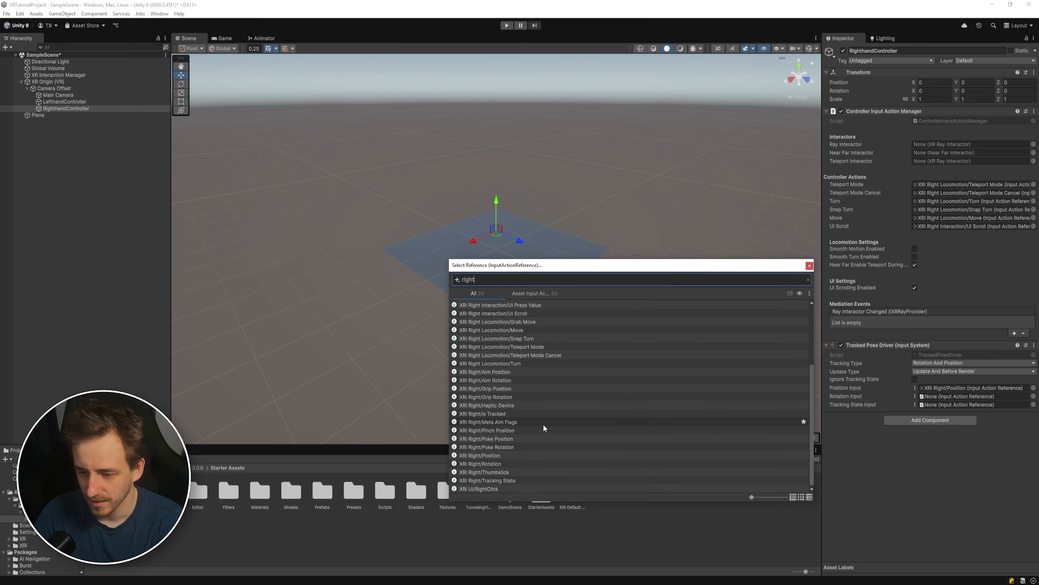
pyautogui.doubleClick(499, 464)
# Assign XRI Right/Tracking State as the Tracking State Input reference of RighthandController's Tracked Pose Driver and save the scene.
pyautogui.click(1033, 404)
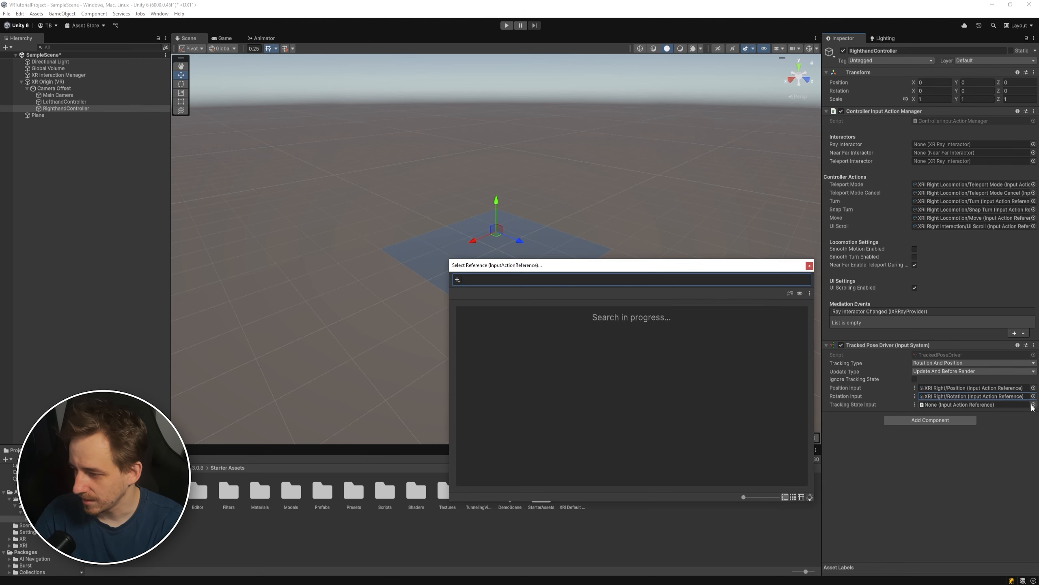
pyautogui.write('r')
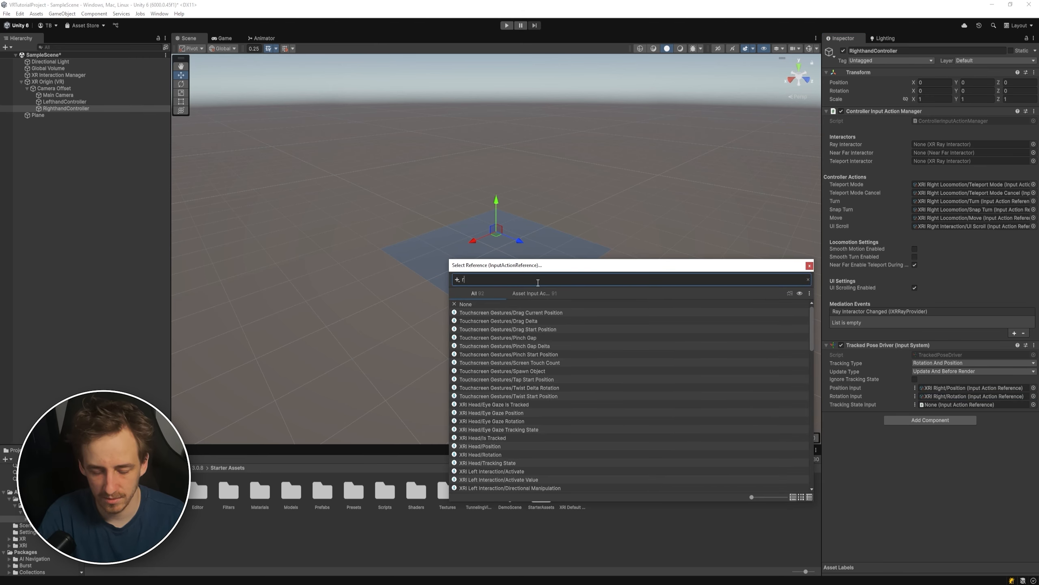
pyautogui.write('ight')
pyautogui.scroll(-4, 546, 368)
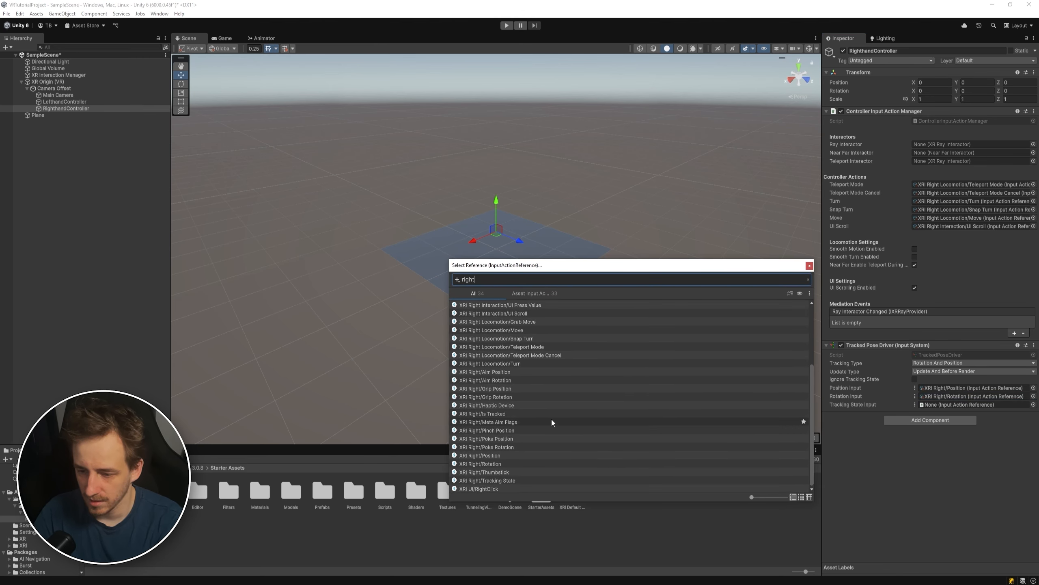
pyautogui.doubleClick(501, 481)
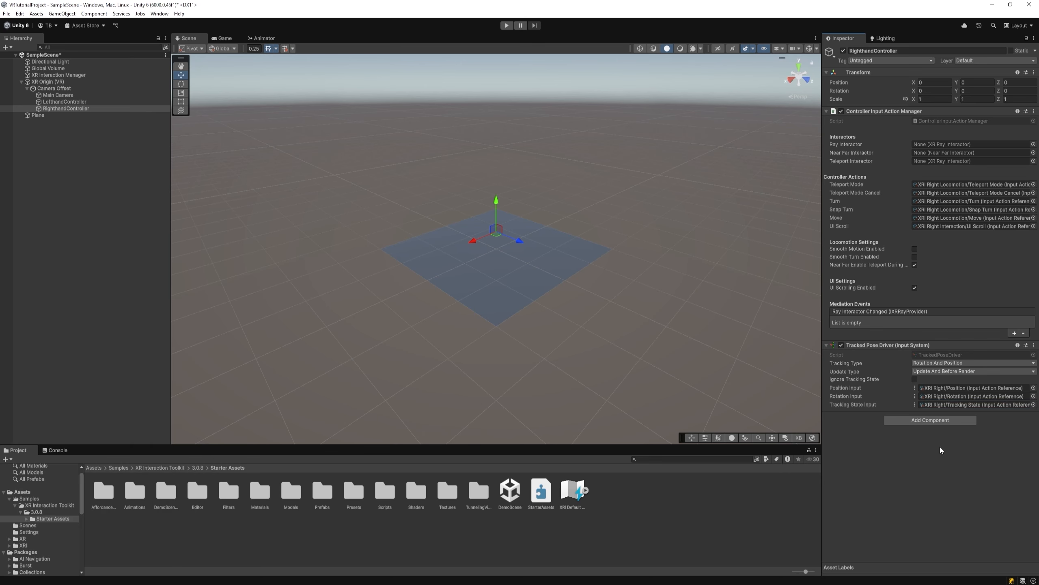
pyautogui.hotkey('ctrl', 's')
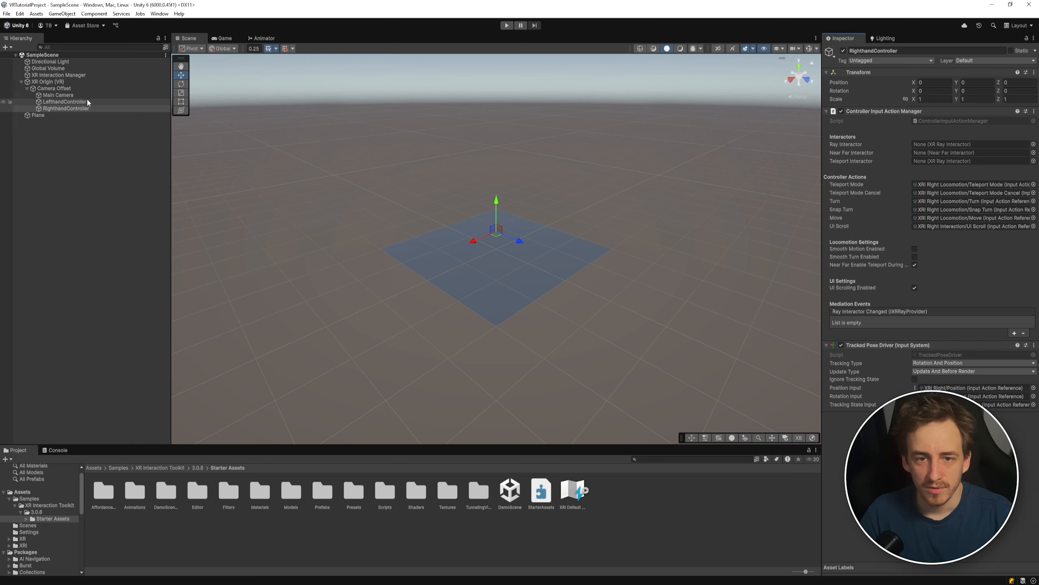
# Add a sphere as a child of LefthandController and set its uniform scale to 0.01.
pyautogui.click(84, 101)
pyautogui.rightClick(78, 102)
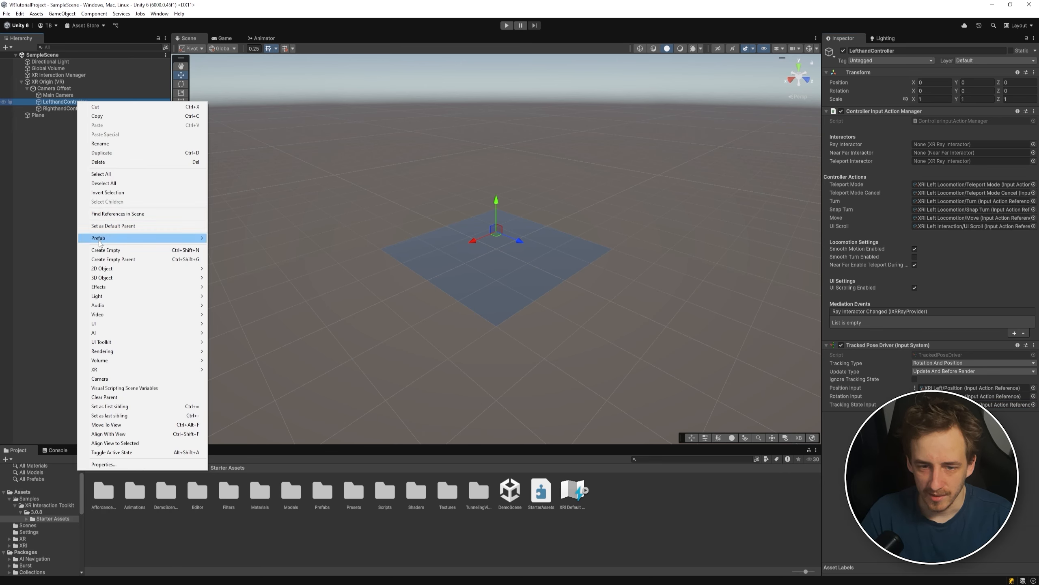
pyautogui.moveTo(135, 278)
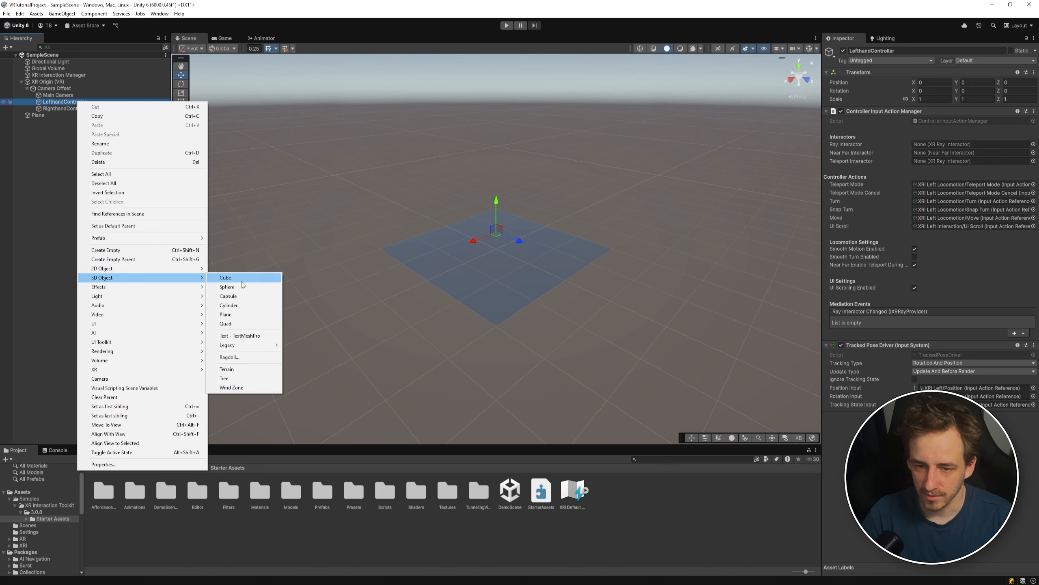
pyautogui.click(235, 286)
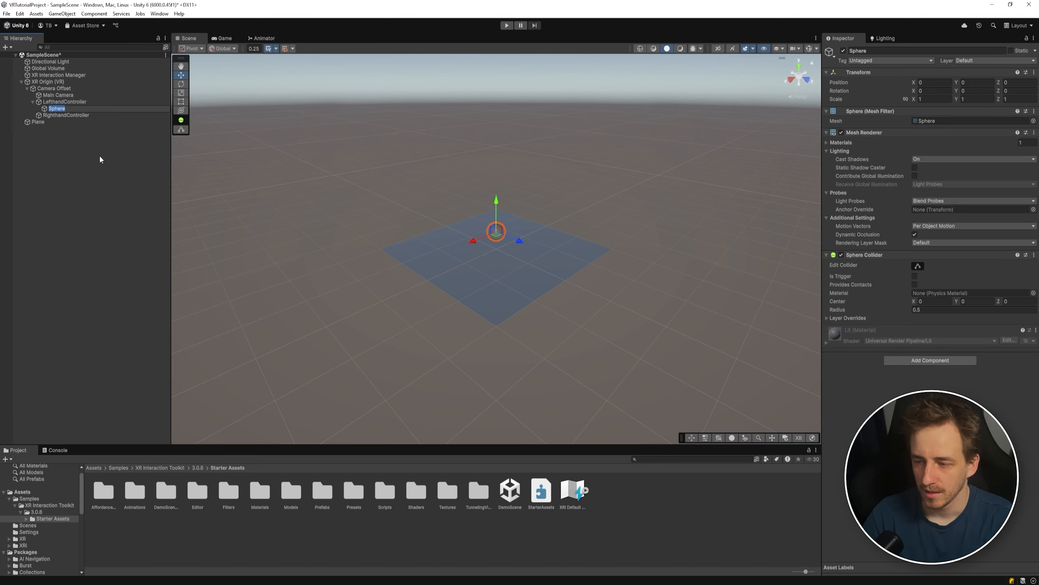
pyautogui.click(922, 99)
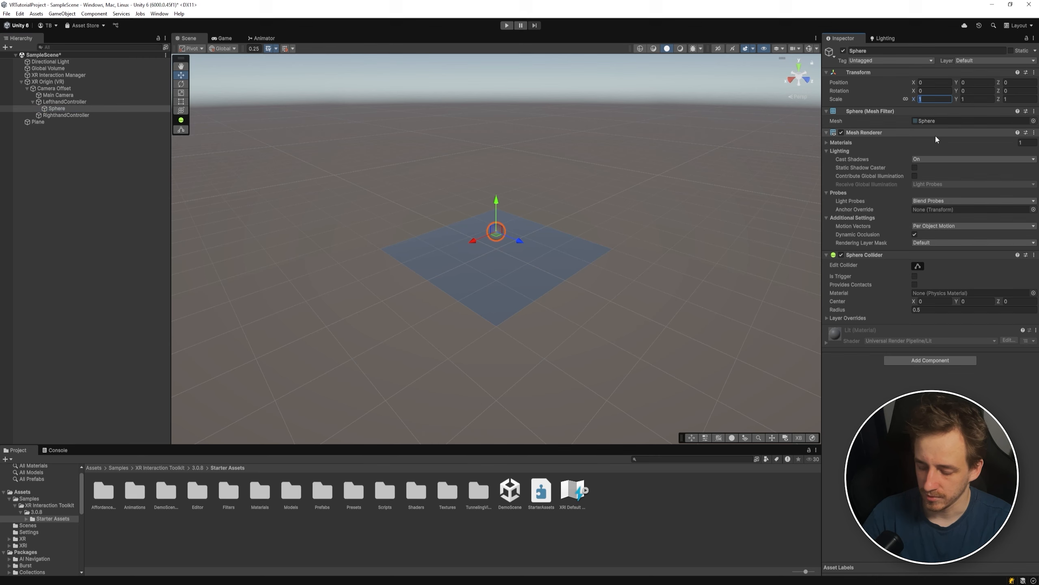
pyautogui.write('0.01')
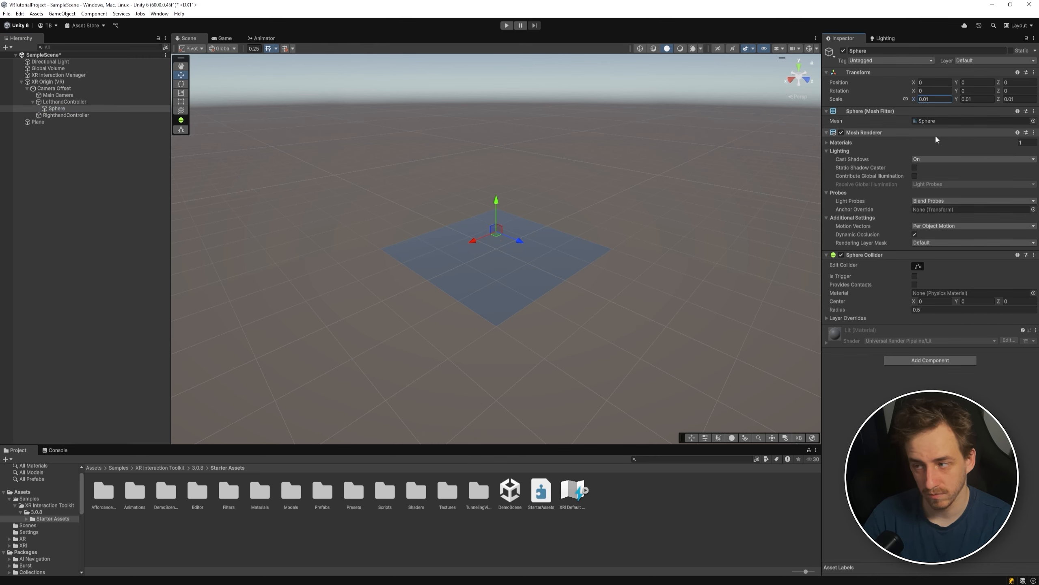
pyautogui.doubleClick(77, 110)
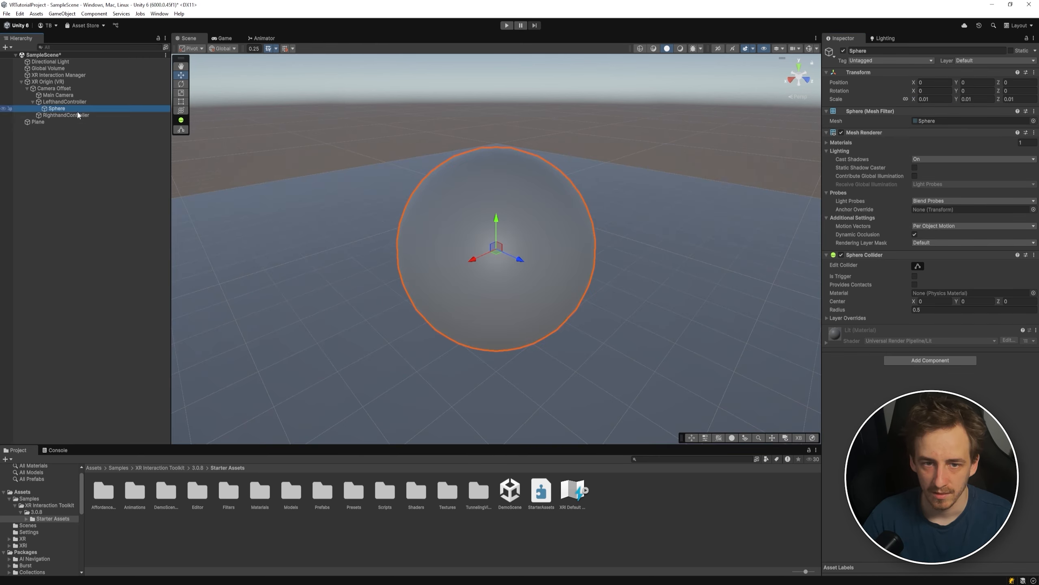
# Place a duplicate of the sphere under RighthandController with the name Sphere, and save the scene.
pyautogui.hotkey('ctrl', 'd')
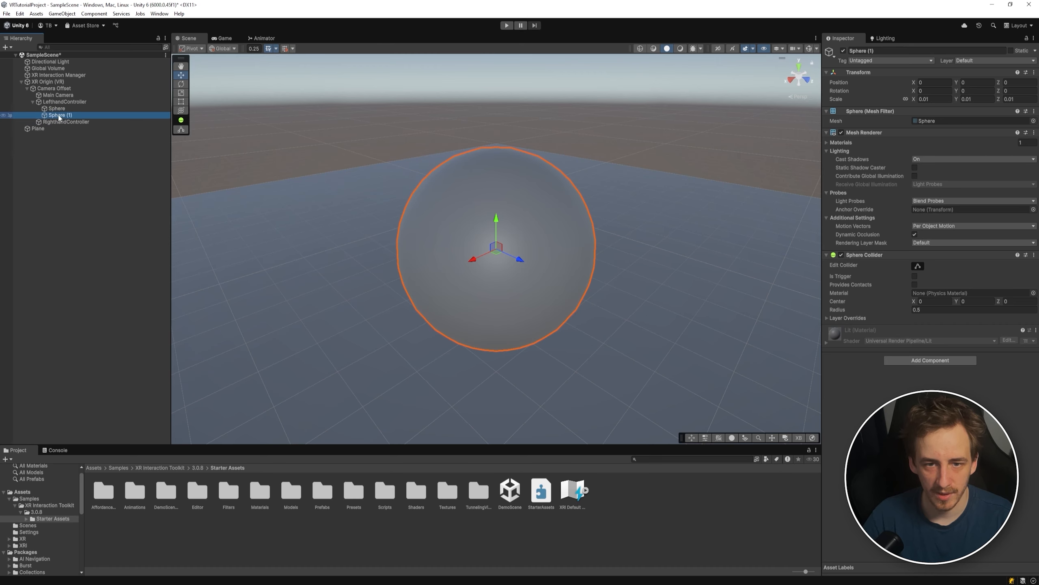
pyautogui.moveTo(59, 118); pyautogui.dragTo(65, 122)
pyautogui.click(66, 122)
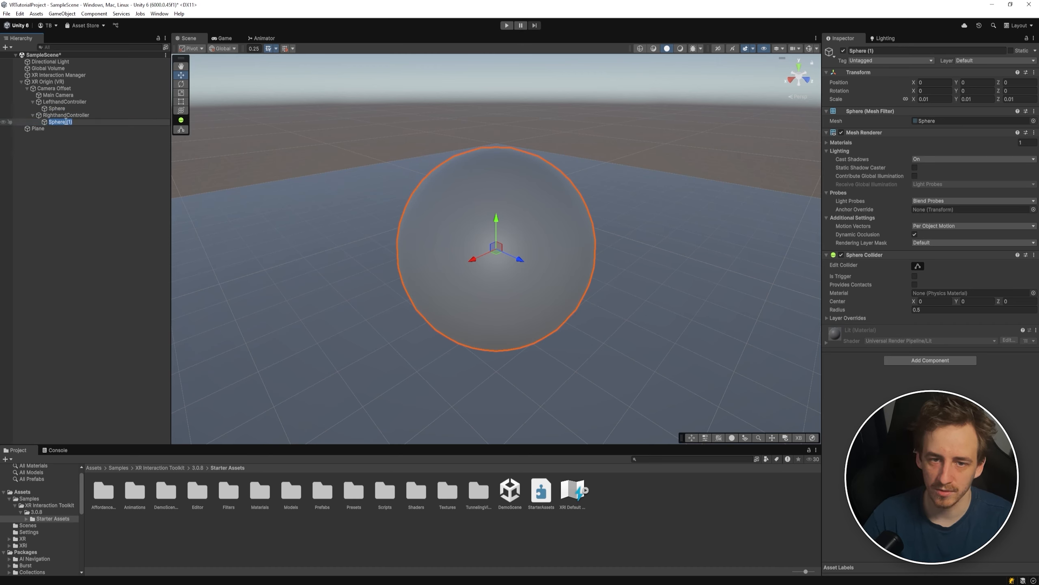
pyautogui.press('Return')
pyautogui.hotkey('ctrl', 's')
pyautogui.click(50, 197)
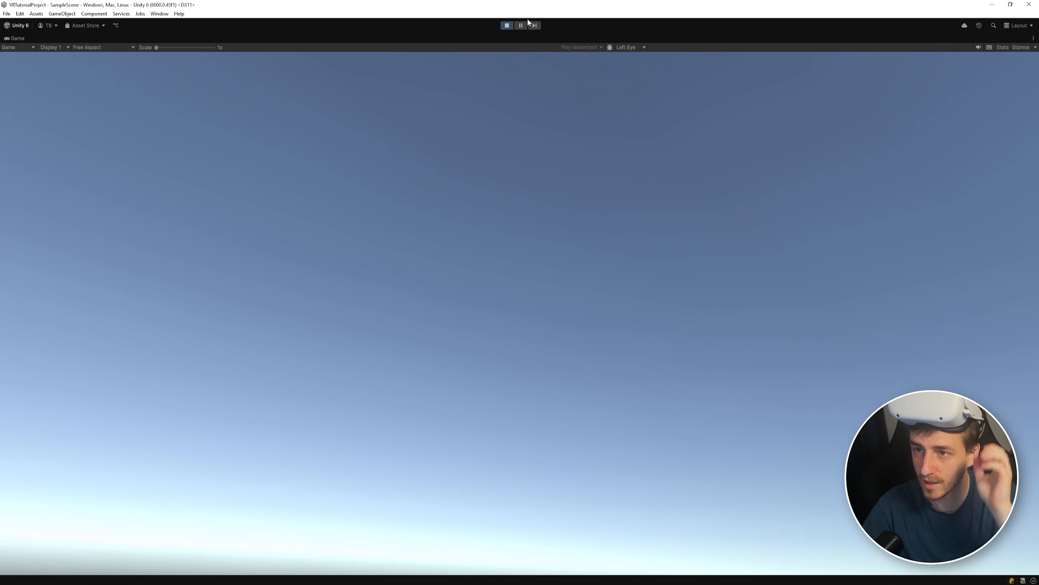
# Exit Play mode to set the uniform scale of RighthandController's sphere to 0.1, and run the scene again.
pyautogui.click(507, 25)
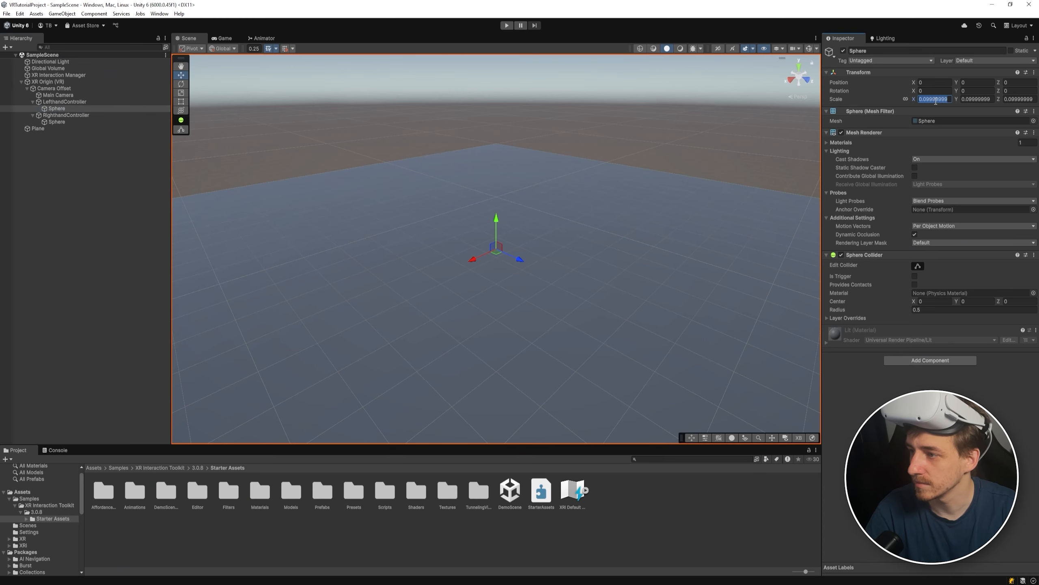
pyautogui.click(77, 121)
pyautogui.click(933, 99)
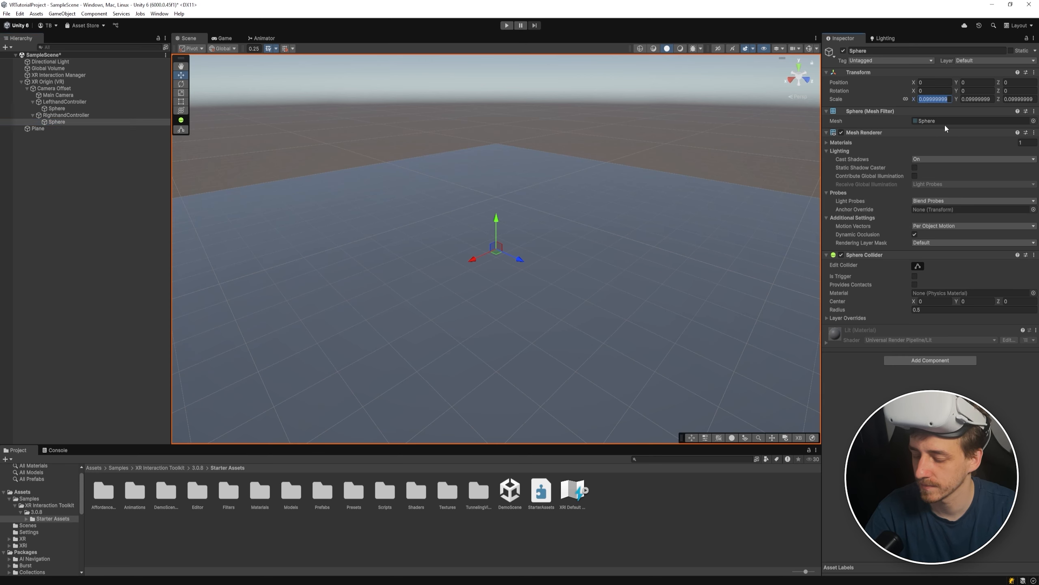
pyautogui.write('0.1')
pyautogui.hotkey('ctrl', 'p')
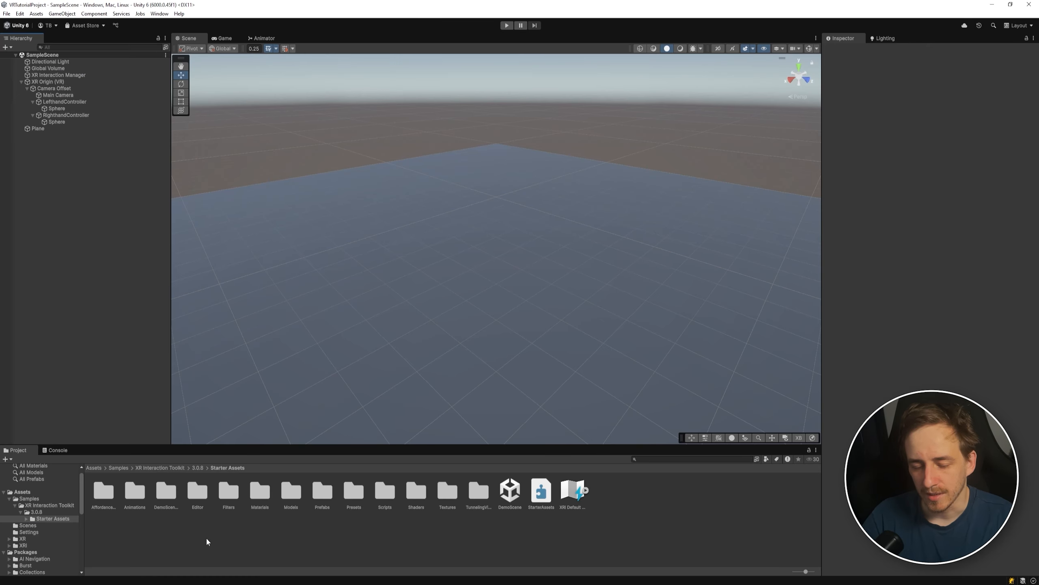
# Switch to GitHub Desktop and start a new repository with the name VRTutorialProject.
pyautogui.hotkey('alt', 'Tab')
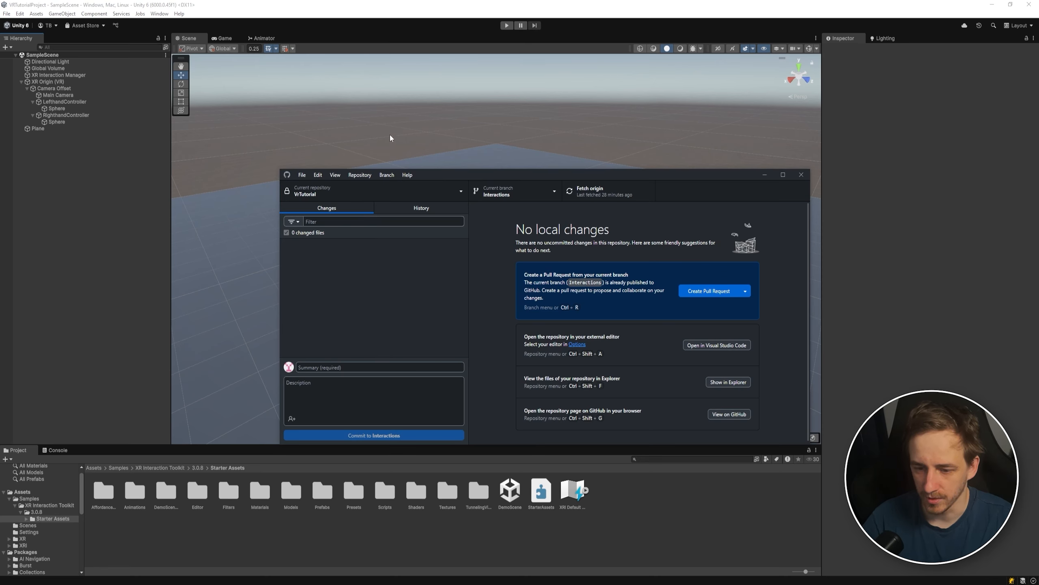
pyautogui.click(295, 175)
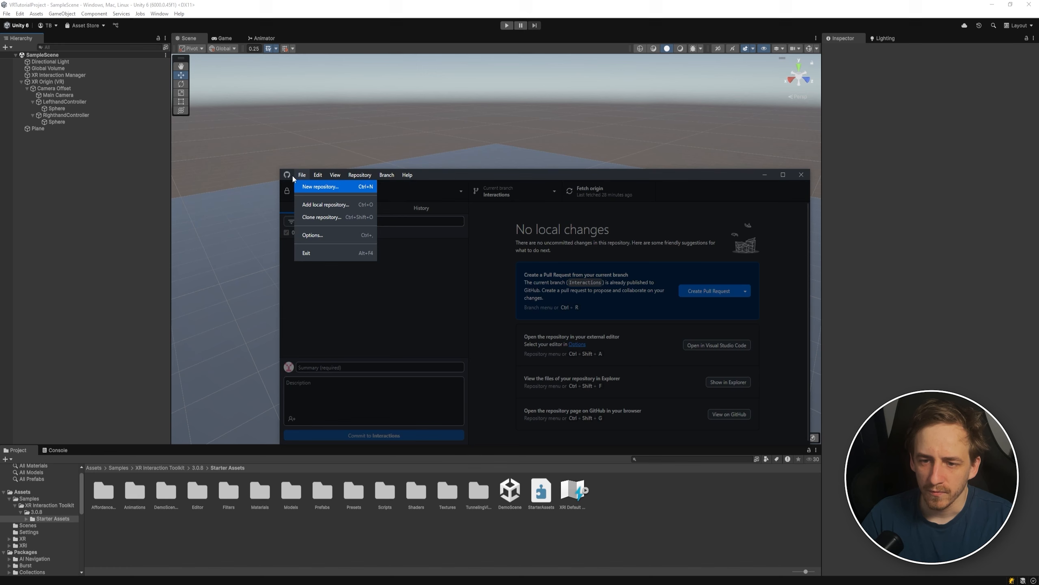
pyautogui.click(323, 186)
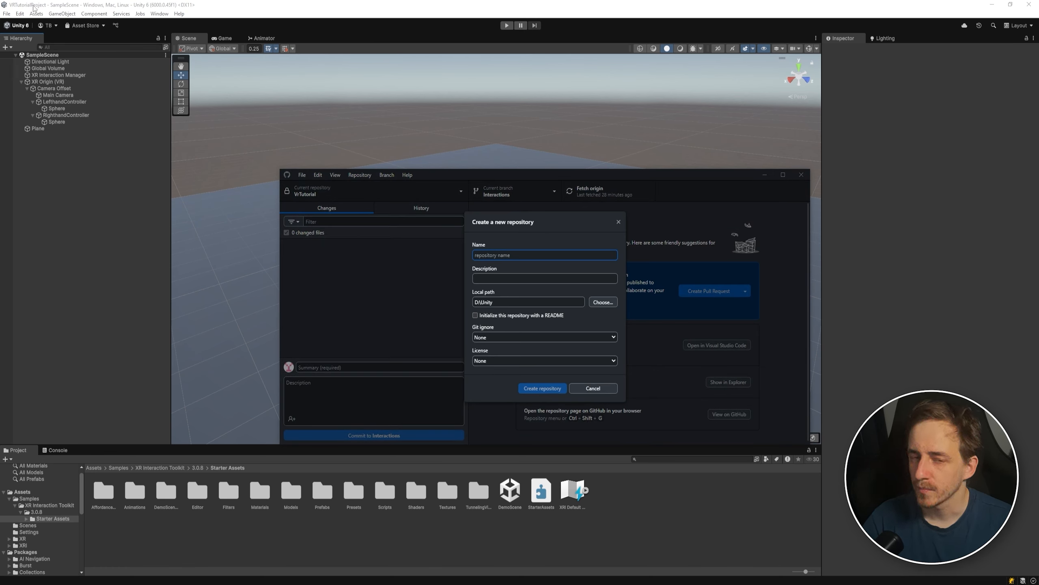
pyautogui.write('VRTutorialProject')
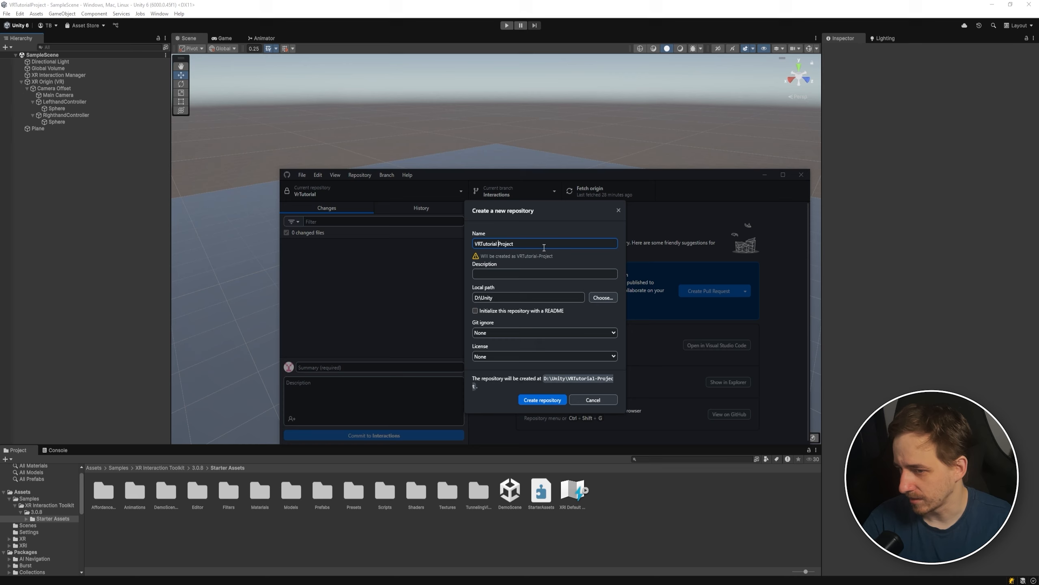
pyautogui.press('BackSpace')
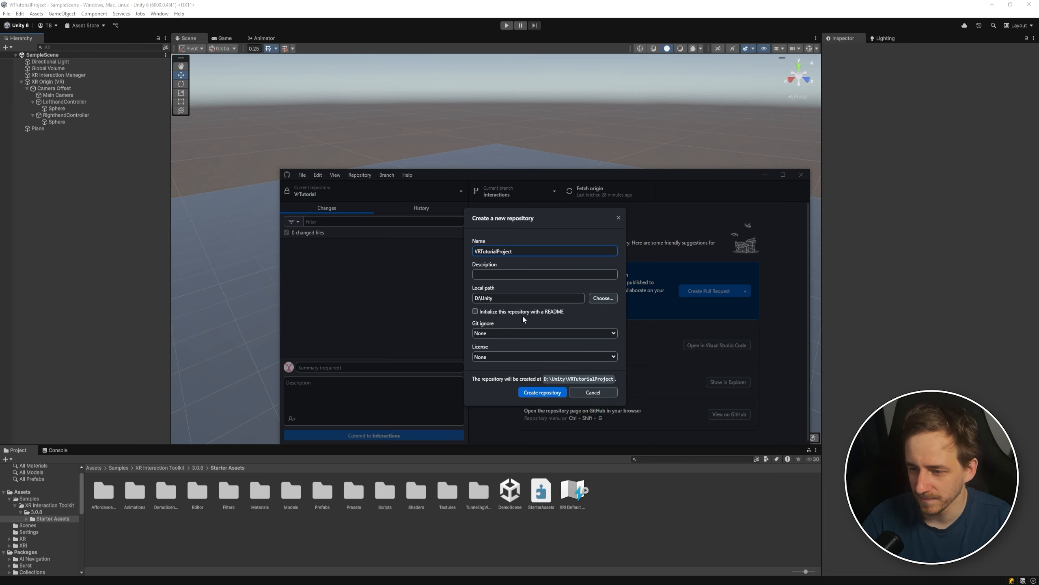
# Choose D:\Unity, the parent folder of the VRTutorialProject folder, as the new repository's local path.
pyautogui.click(609, 298)
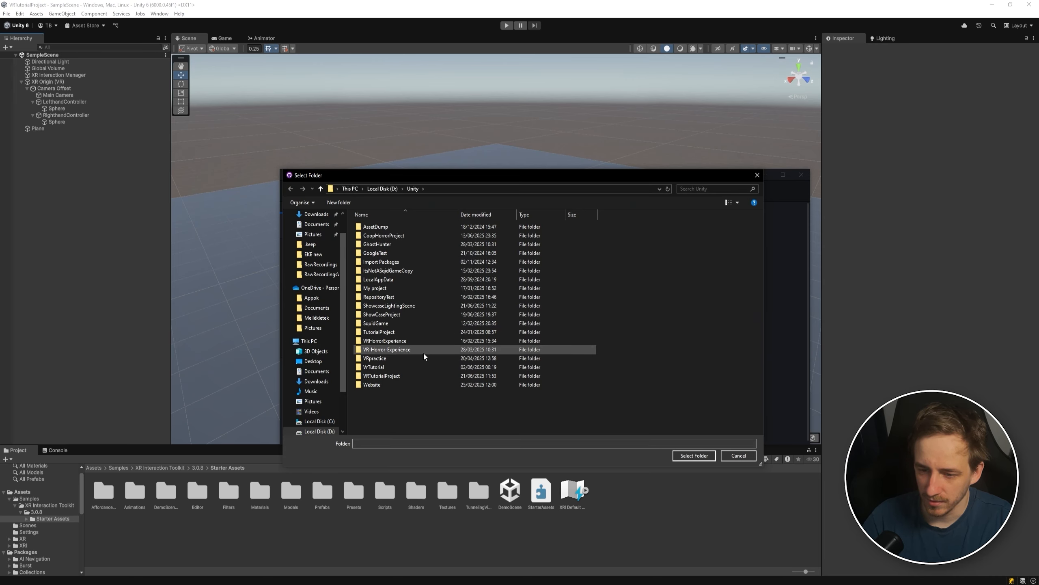
pyautogui.doubleClick(392, 376)
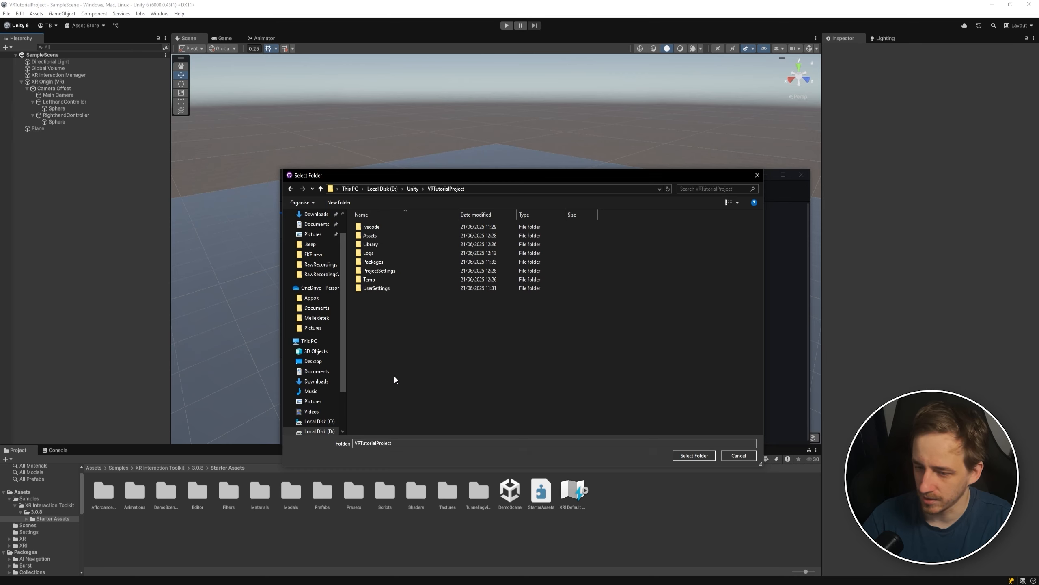
pyautogui.click(411, 188)
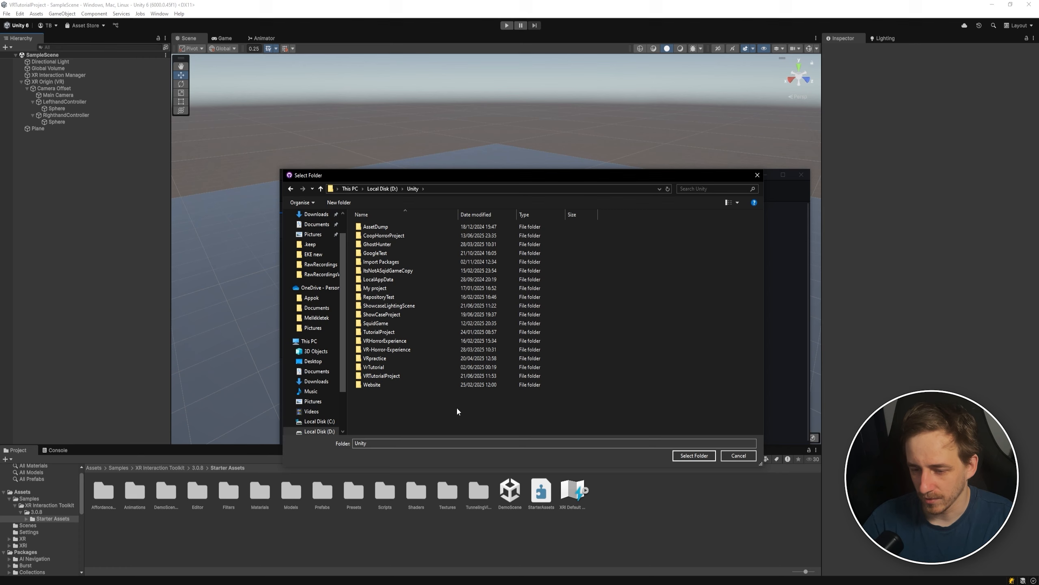
pyautogui.click(687, 457)
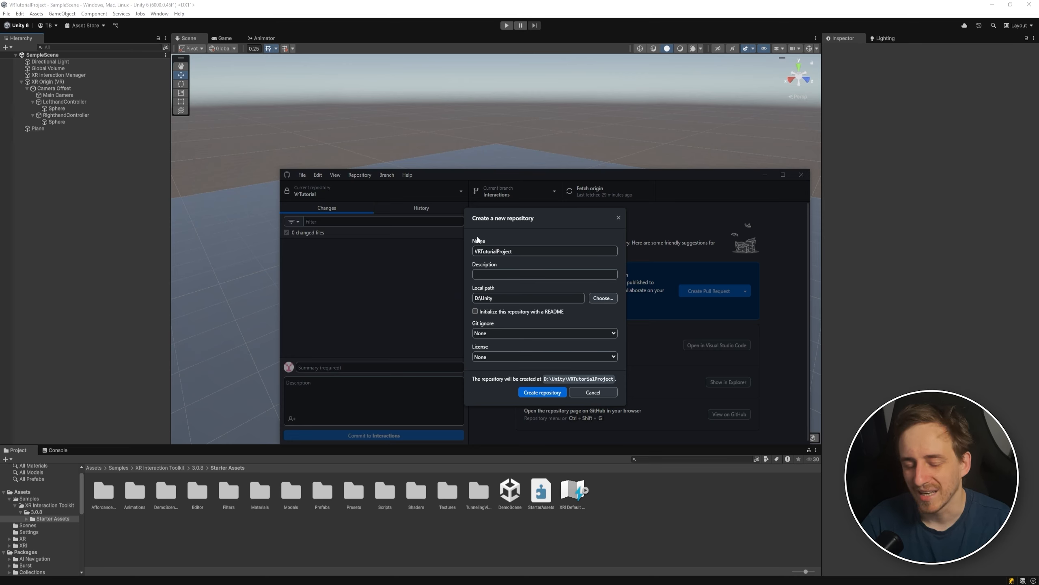
# Set the repository's Git ignore template to Unity and create the repository.
pyautogui.click(531, 332)
pyautogui.scroll(-20, 566, 369)
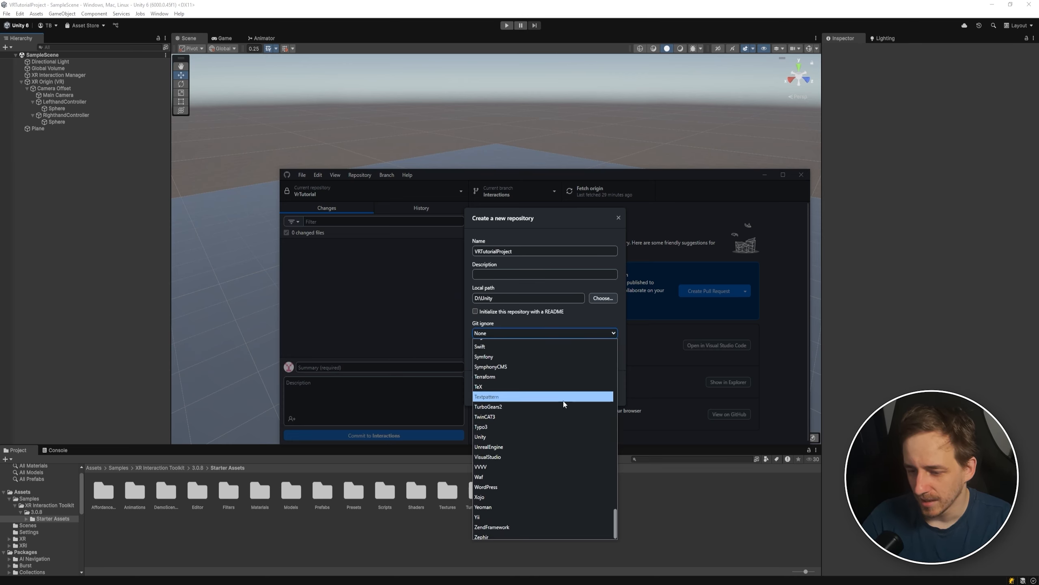
pyautogui.click(519, 436)
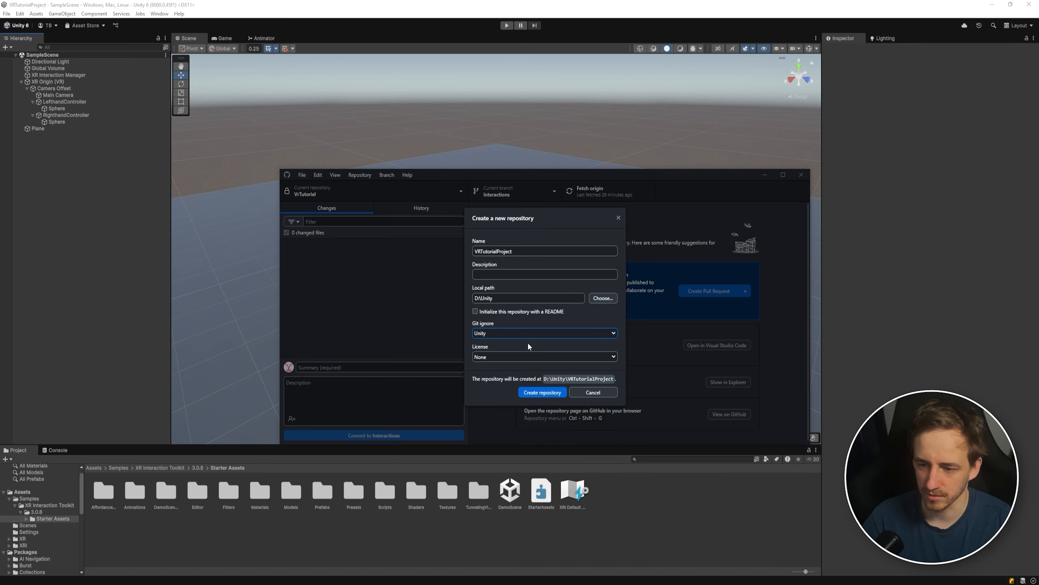
pyautogui.click(542, 392)
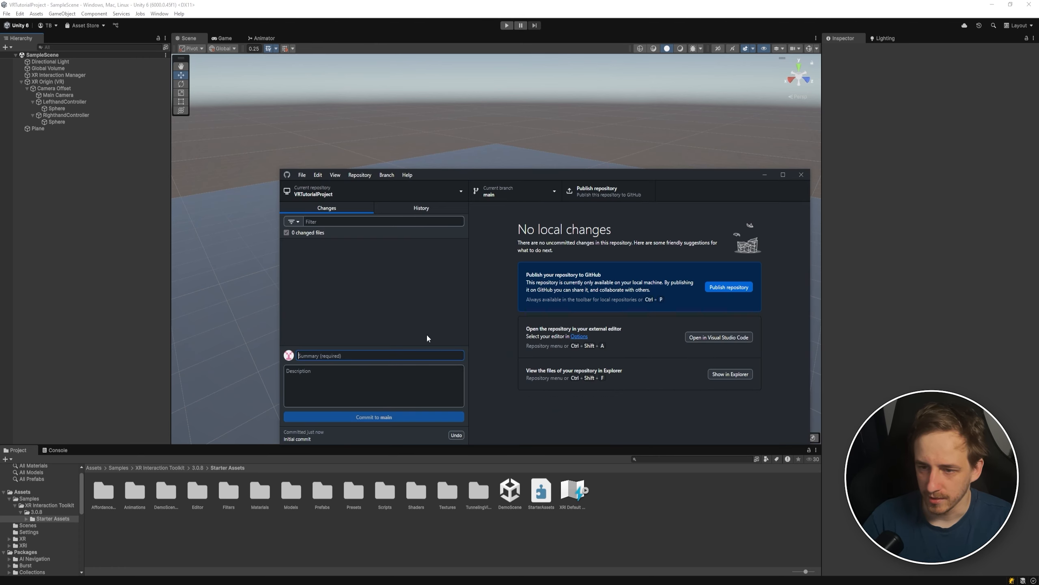
# Publish the repository to GitHub.com as VRTutorialProject, keeping the code private.
pyautogui.click(427, 209)
pyautogui.click(327, 208)
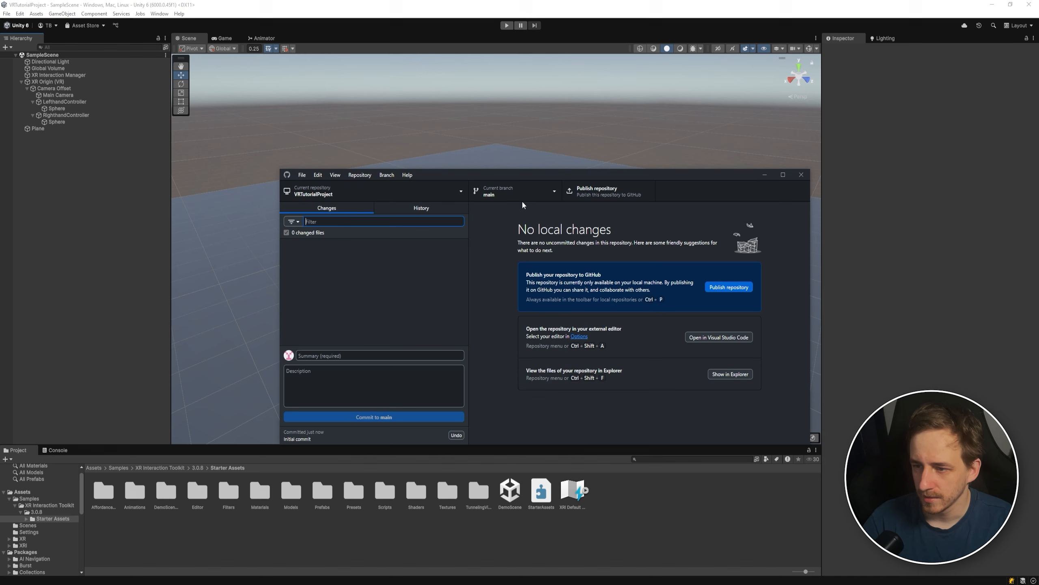
pyautogui.click(609, 195)
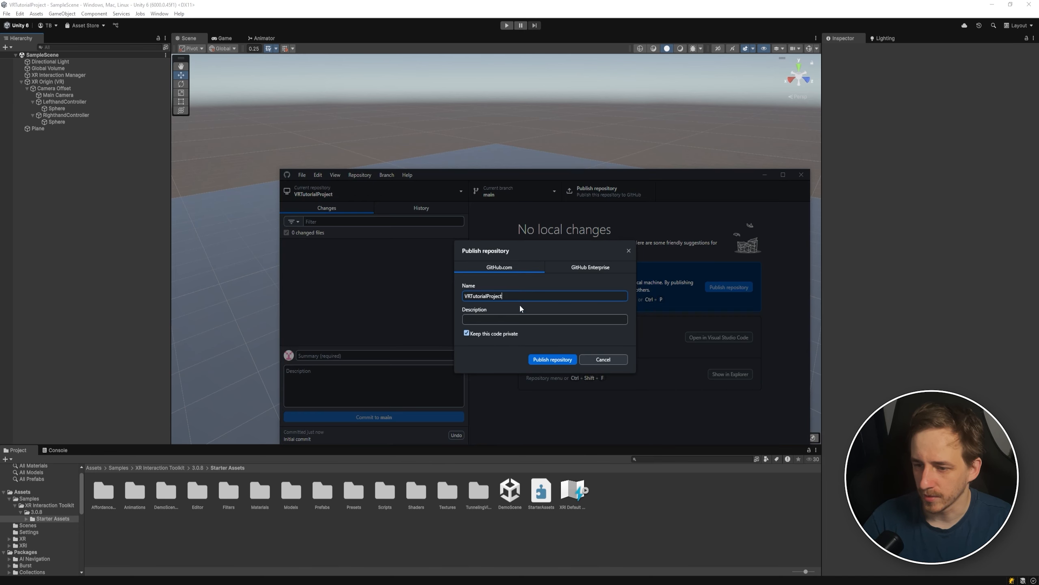
pyautogui.click(555, 359)
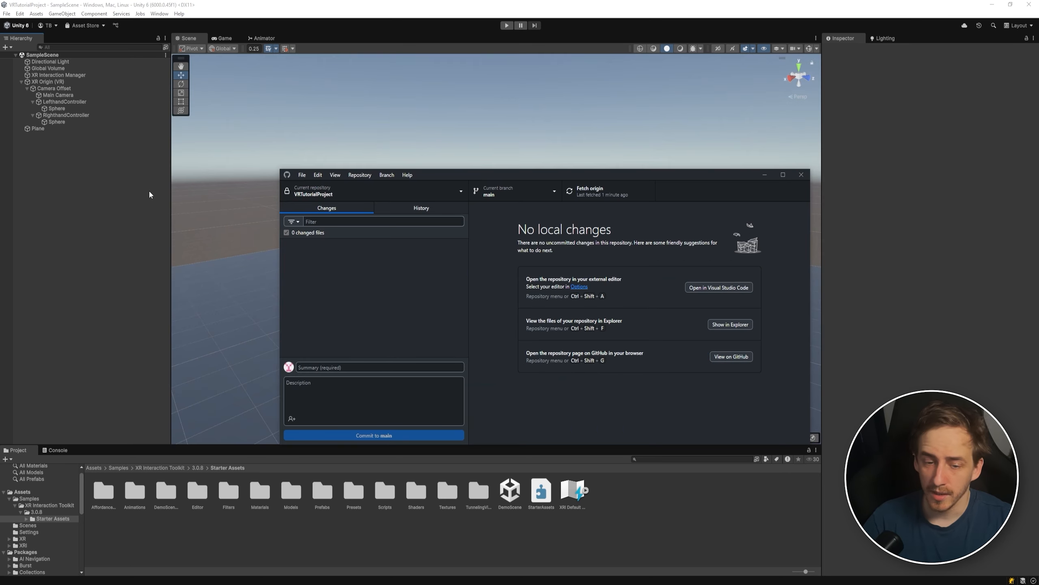
# Examine the VRTutorialProject repository's branch list in GitHub Desktop and return to the Unity editor.
pyautogui.click(86, 270)
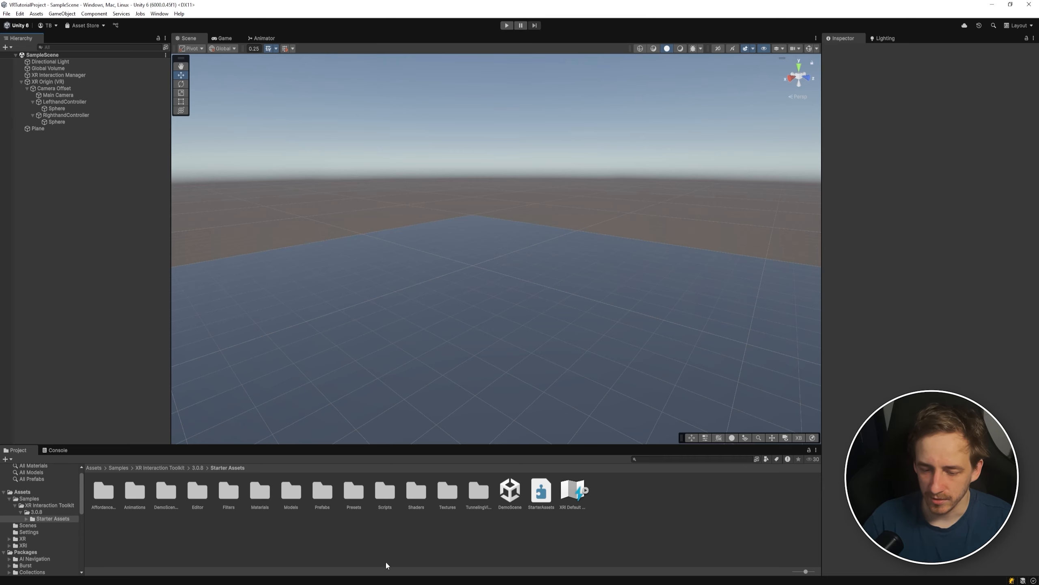
pyautogui.hotkey('alt', 'Tab')
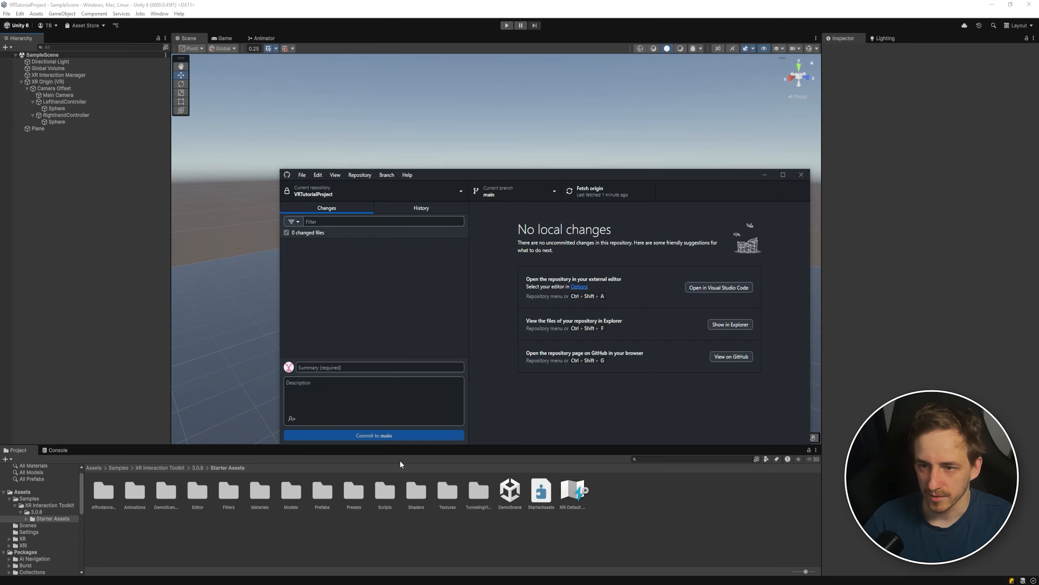
pyautogui.click(527, 194)
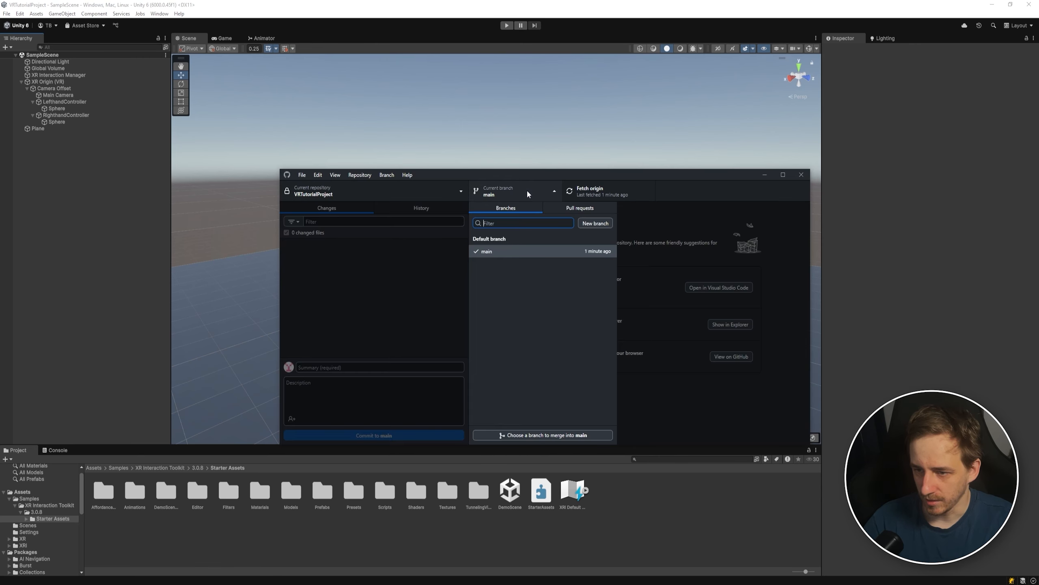
pyautogui.click(391, 279)
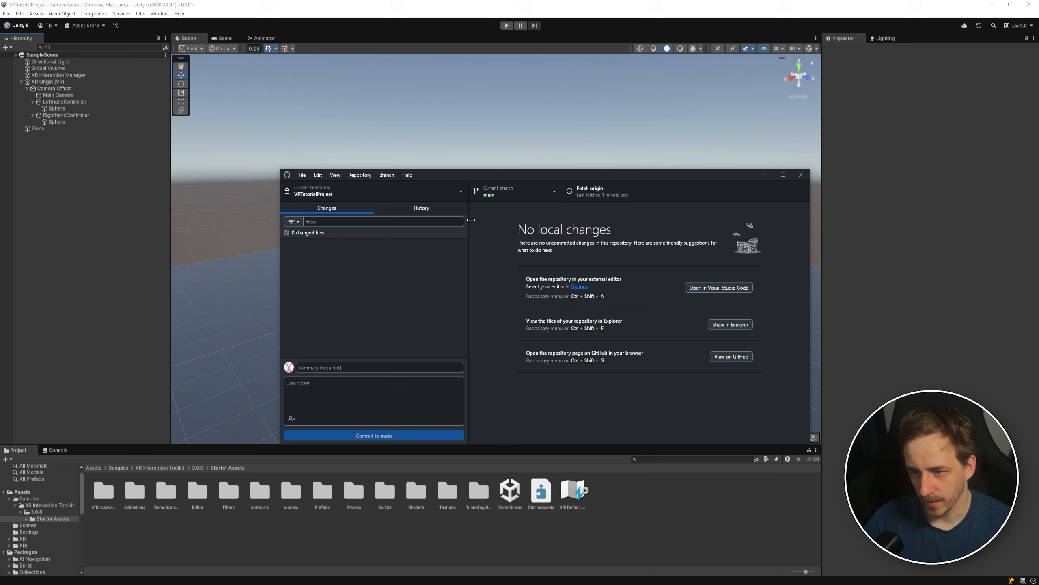
pyautogui.click(514, 194)
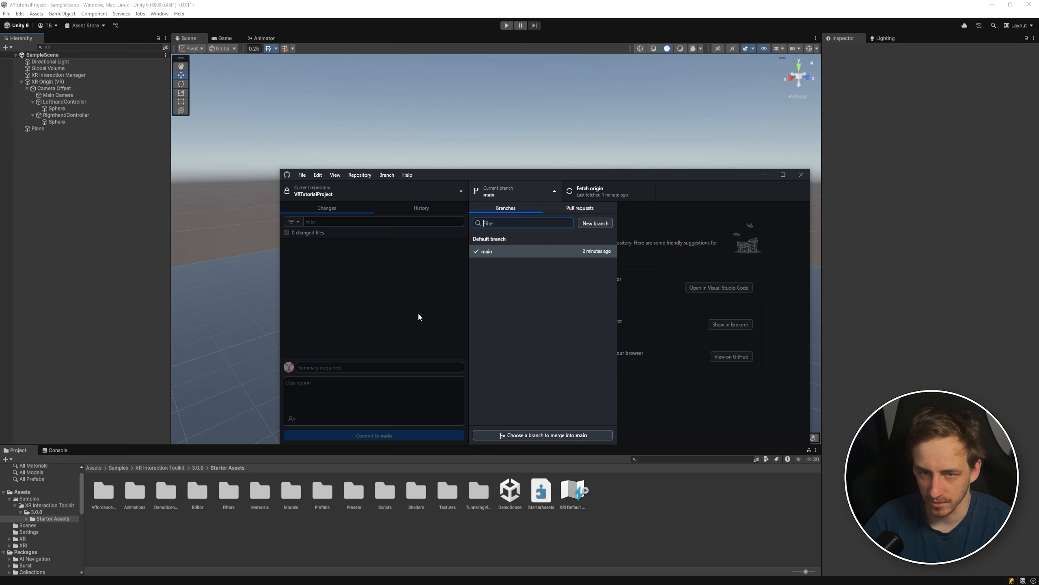
pyautogui.click(396, 320)
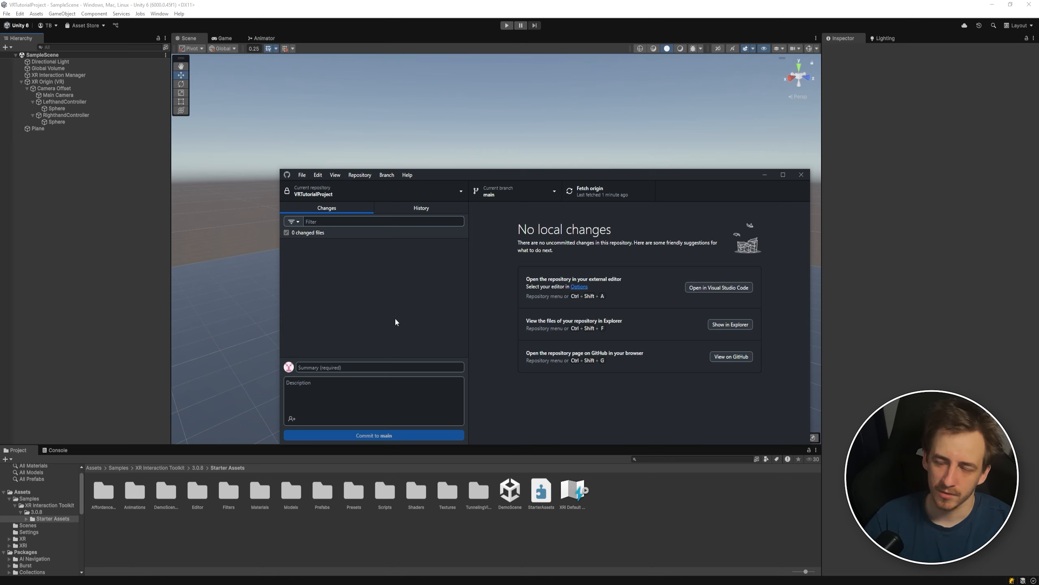
pyautogui.click(144, 253)
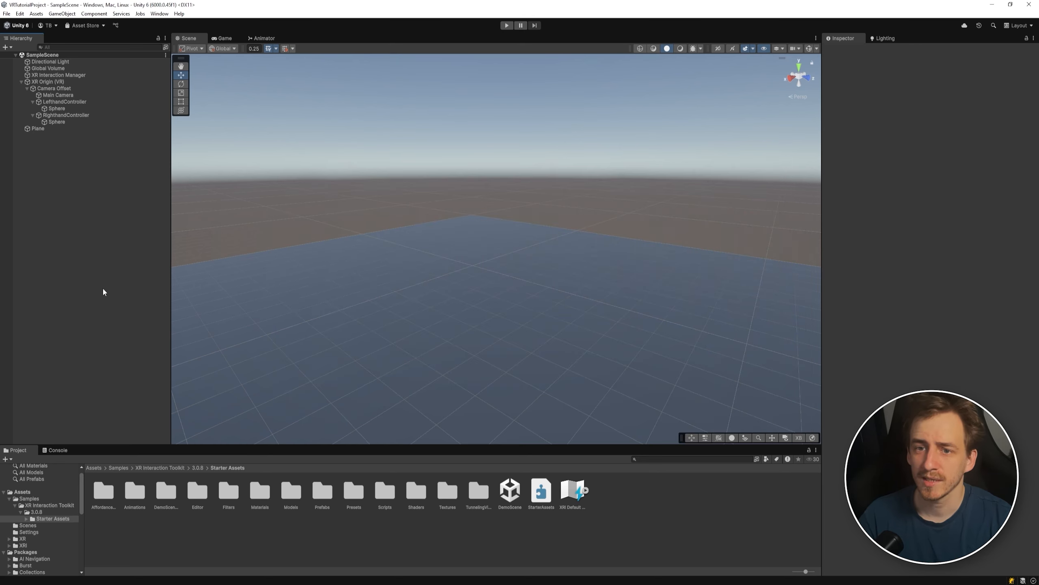